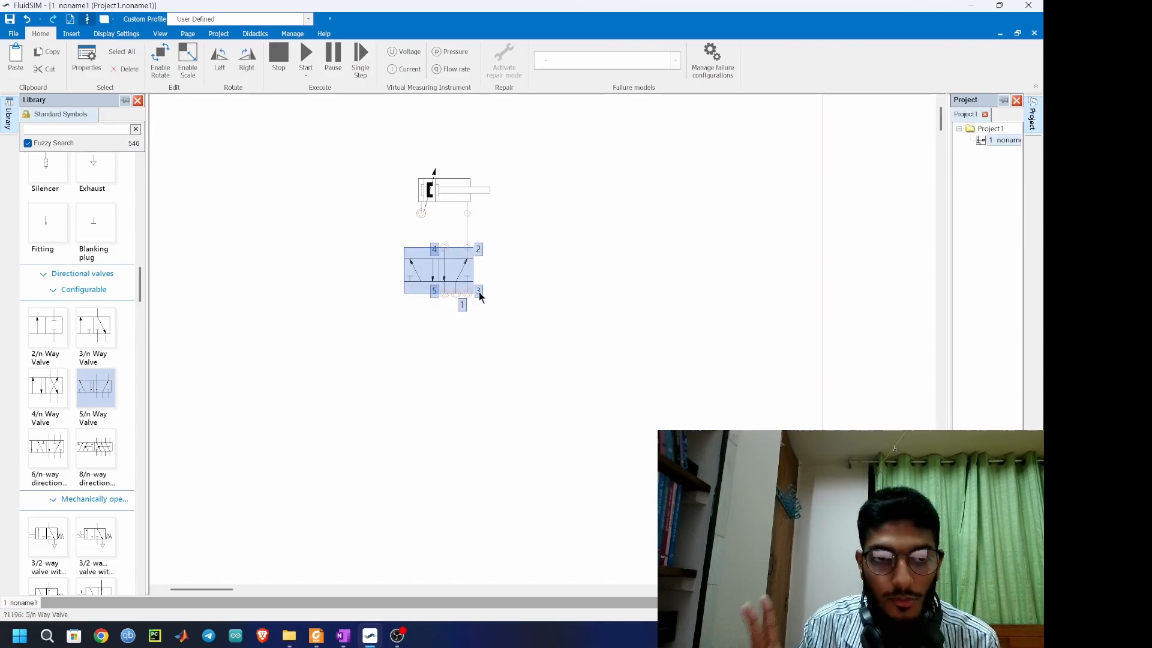
- Place a 3/n way valve below and left of the 5/n way valve, with pushbutton manual left actuation and spring-returned right actuation
left_click_drag(93, 327, 339, 345)
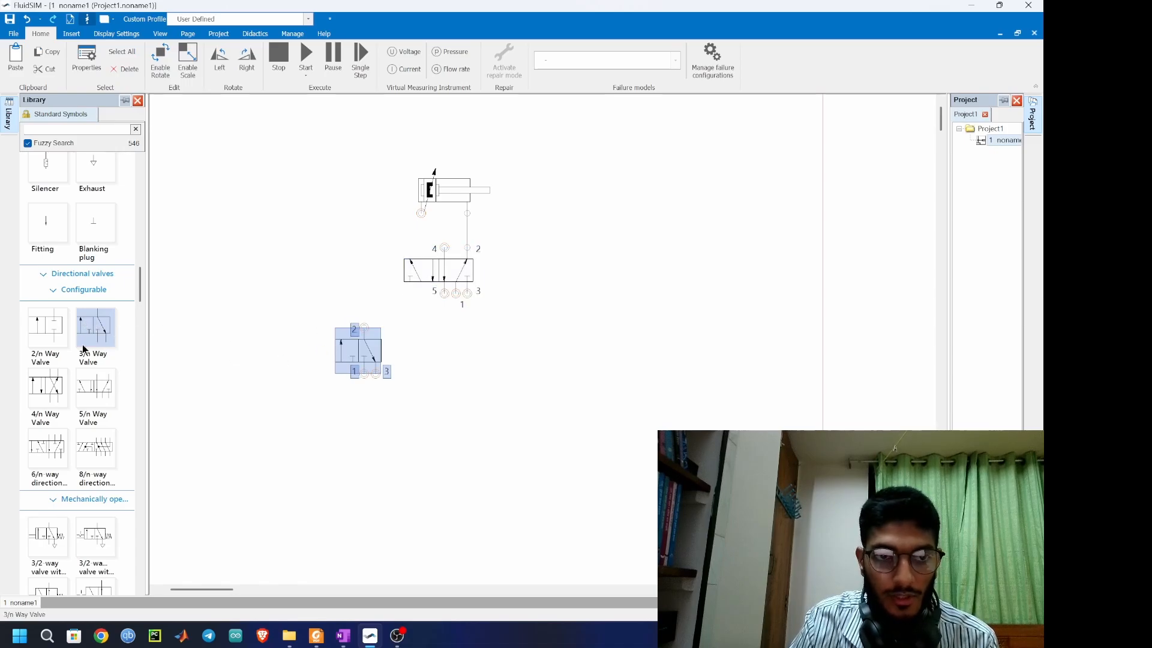
left_click(353, 379)
double_click(357, 358)
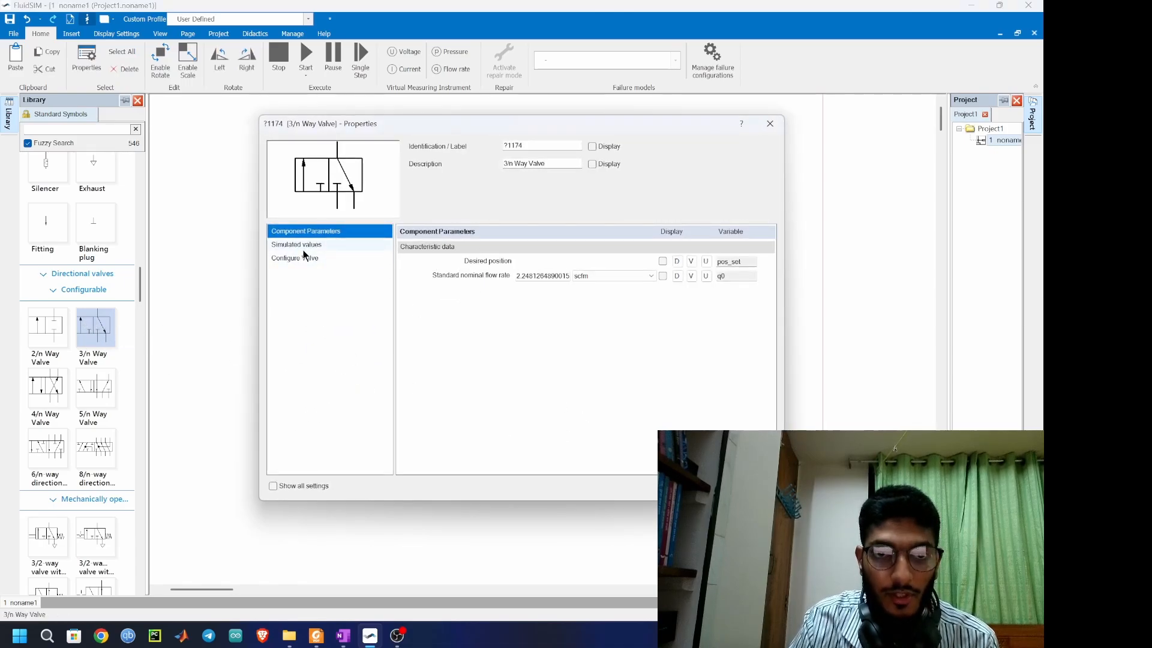
left_click(303, 257)
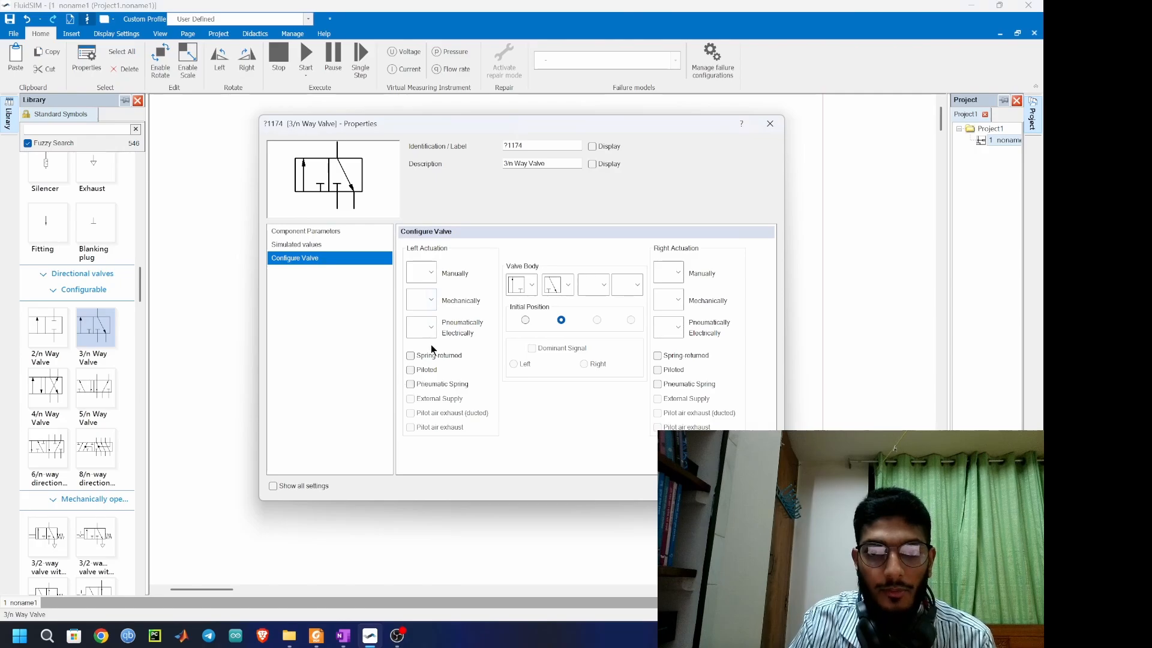
left_click(430, 273)
left_click(459, 354)
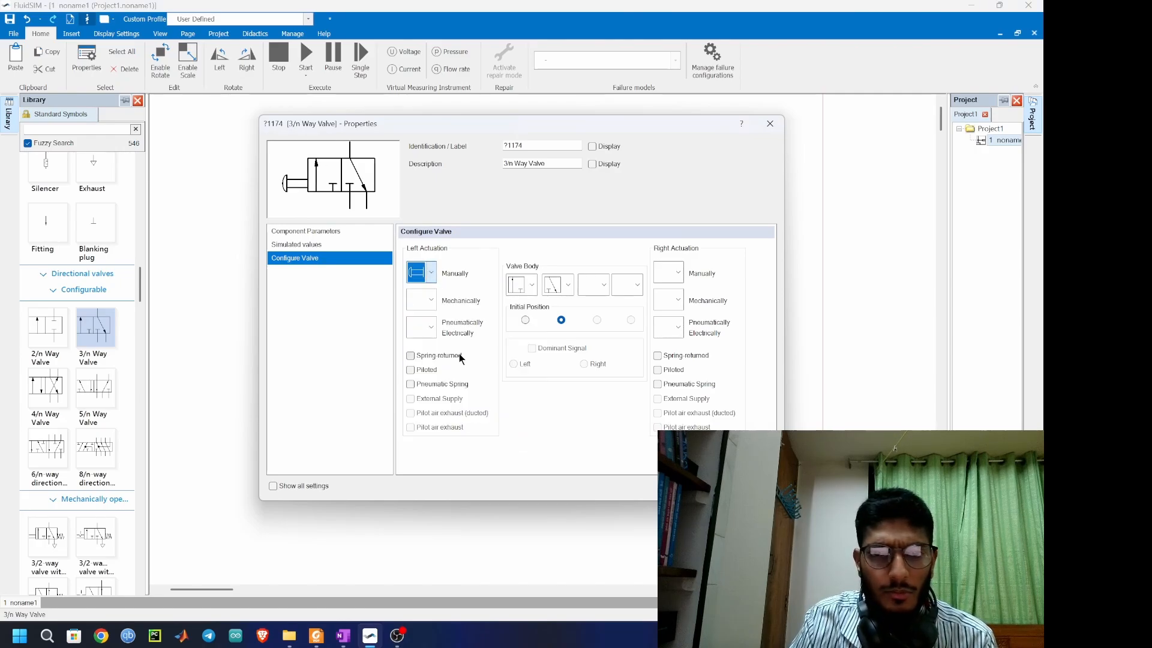
left_click(657, 355)
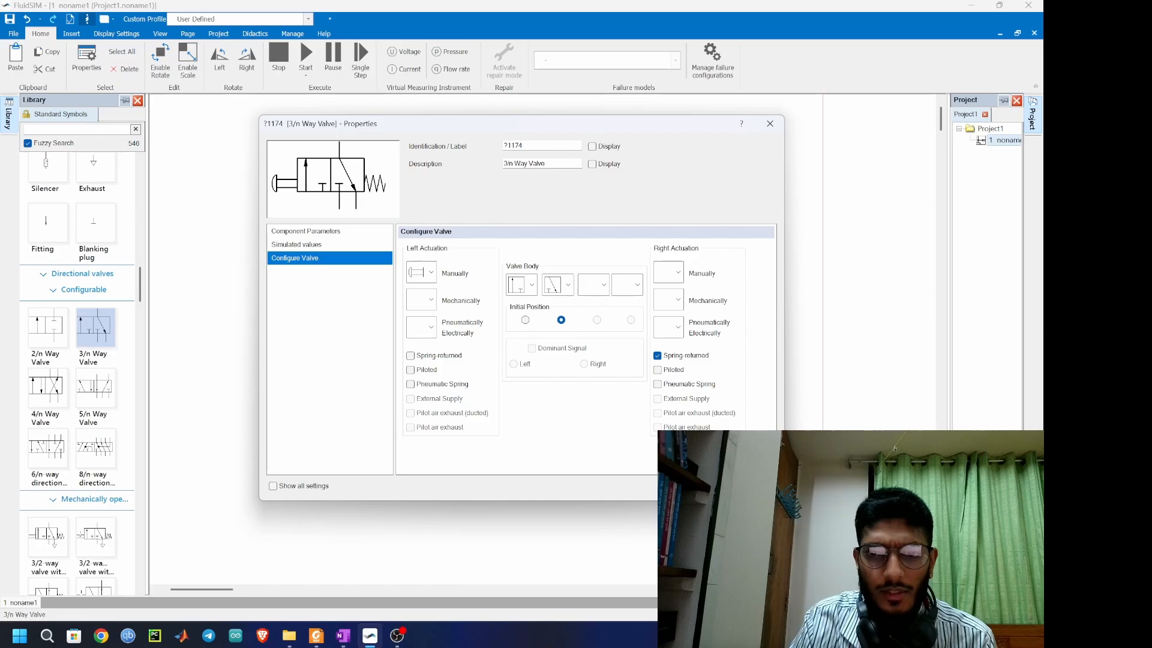
left_click(690, 486)
- Duplicate the configured 3/n way valve and place the copy level with it, below and right of the 5/n way valve
left_click_drag(213, 408, 402, 332)
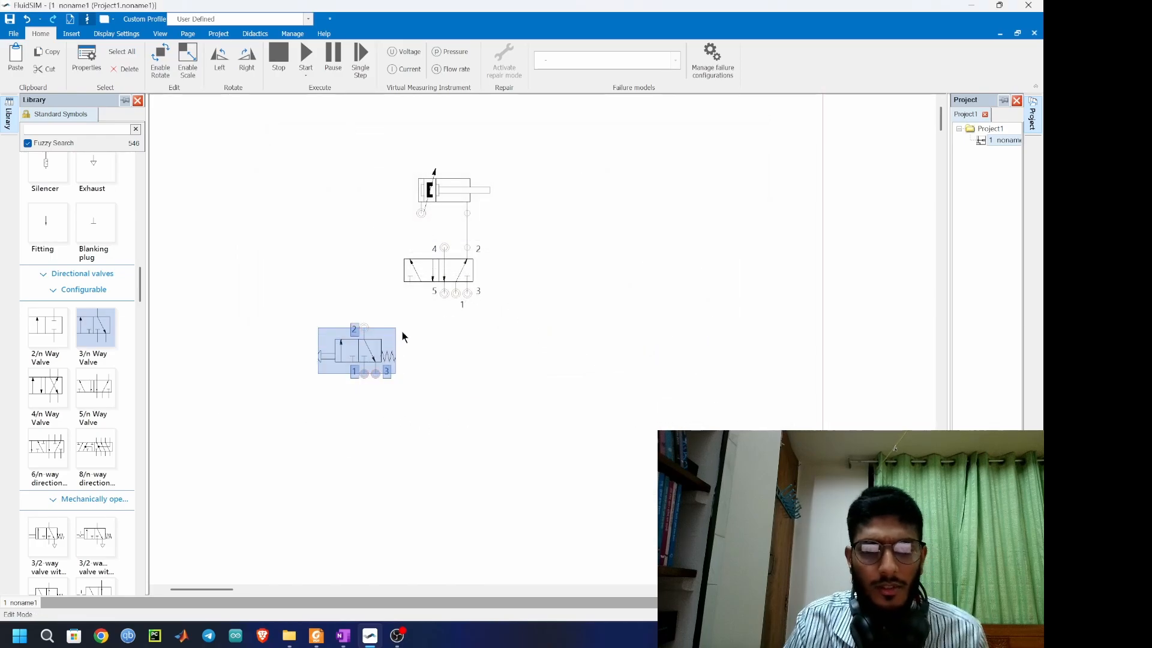
key("ctrl+v")
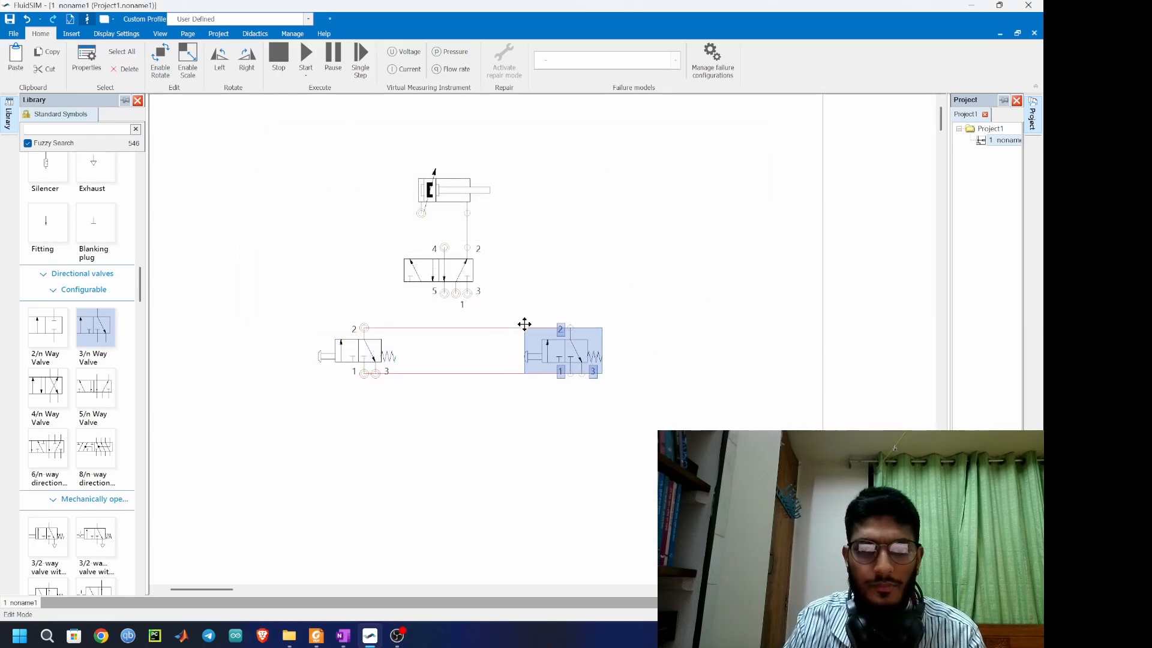
left_click(525, 326)
left_click(573, 425)
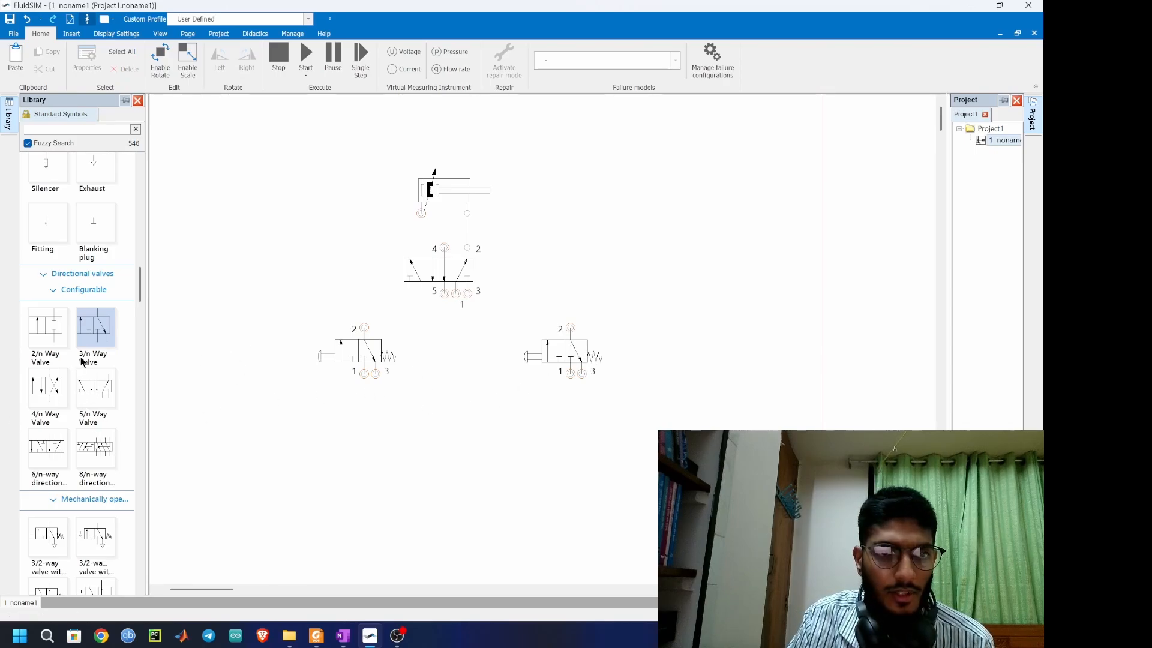
- Attach a compressed air supply to port 1 and an exhaust to port 3 of the left 3/n way valve
scroll(82, 360, "up", 10)
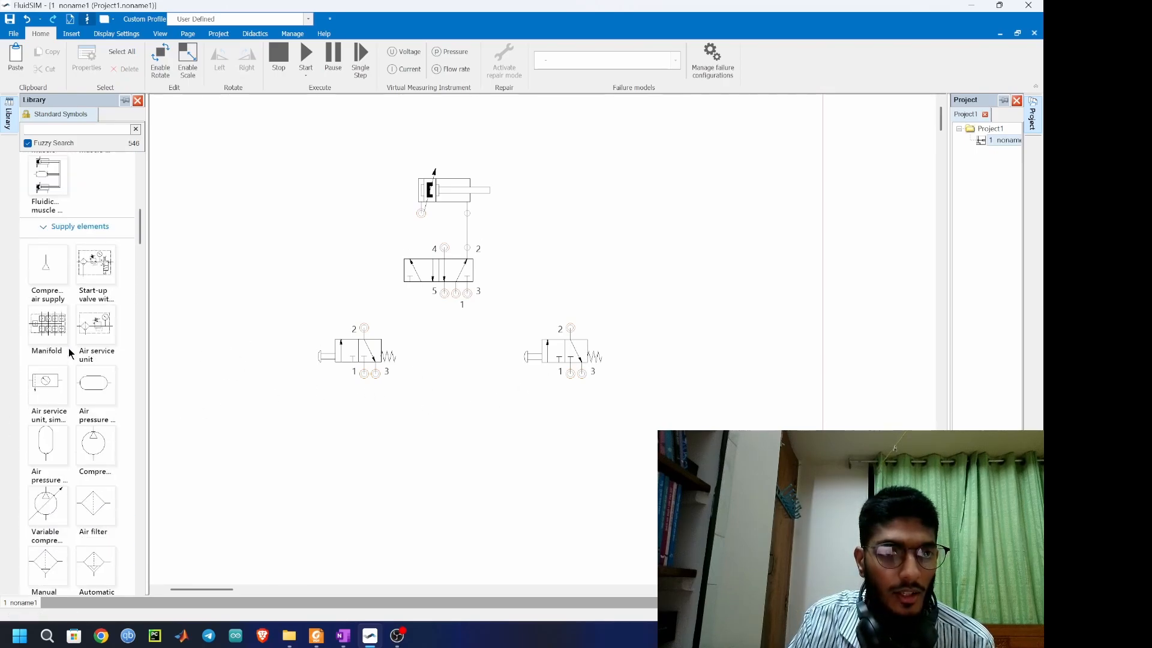
left_click_drag(51, 291, 363, 391)
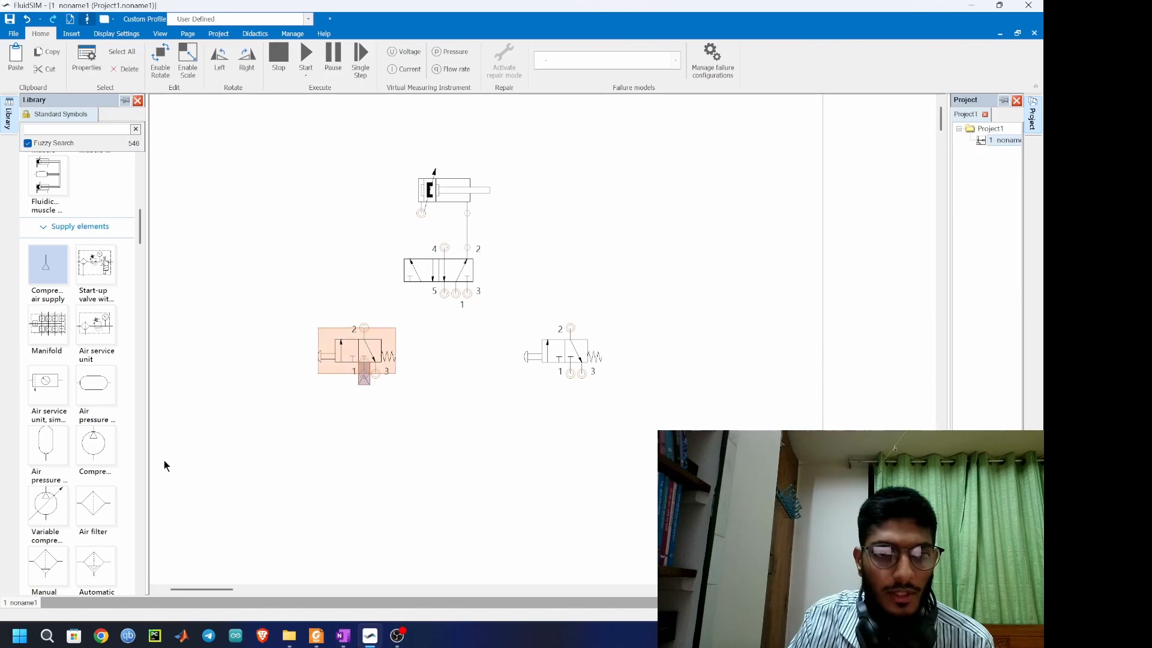
left_click(311, 465)
scroll(53, 412, "down", 6)
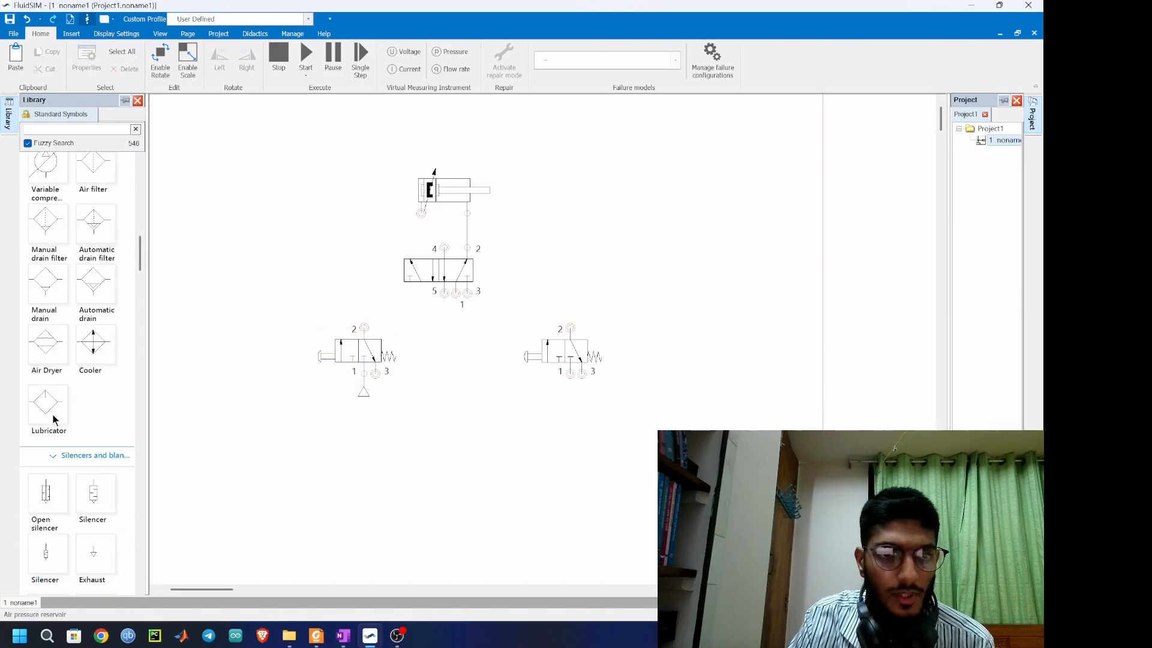
scroll(59, 405, "down", 4)
left_click_drag(93, 358, 372, 384)
- Attach a compressed air supply to port 1 and an exhaust to port 3 of the right 3/n way valve
scroll(37, 290, "up", 8)
scroll(42, 312, "down", 3)
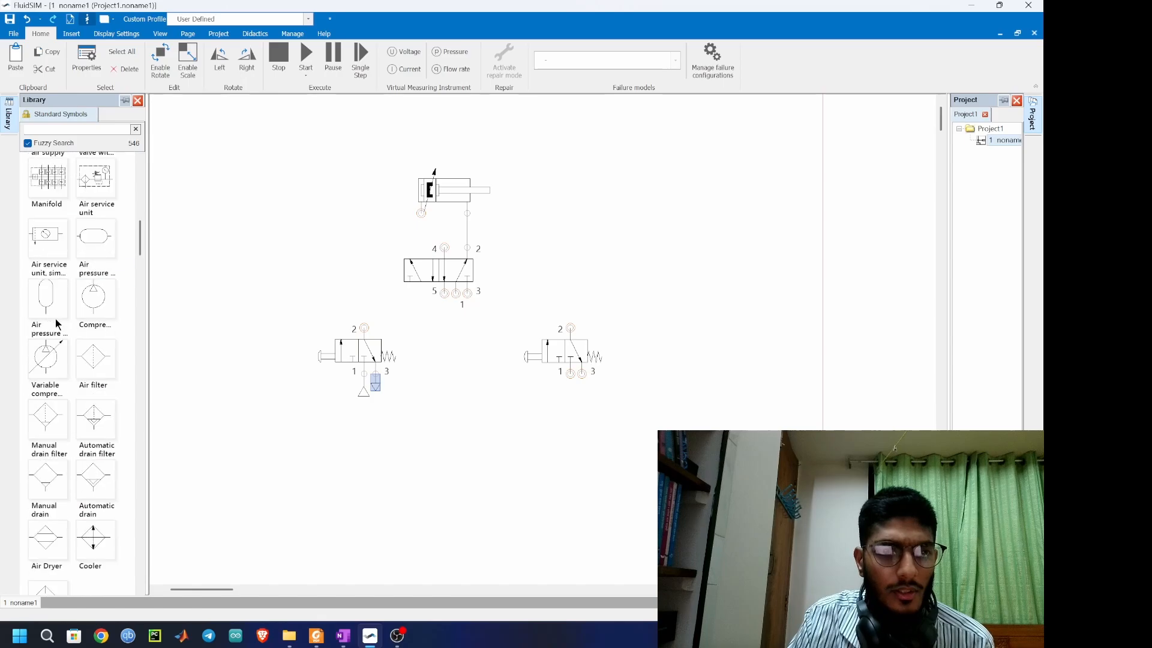
scroll(47, 282, "up", 3)
left_click_drag(46, 275, 568, 389)
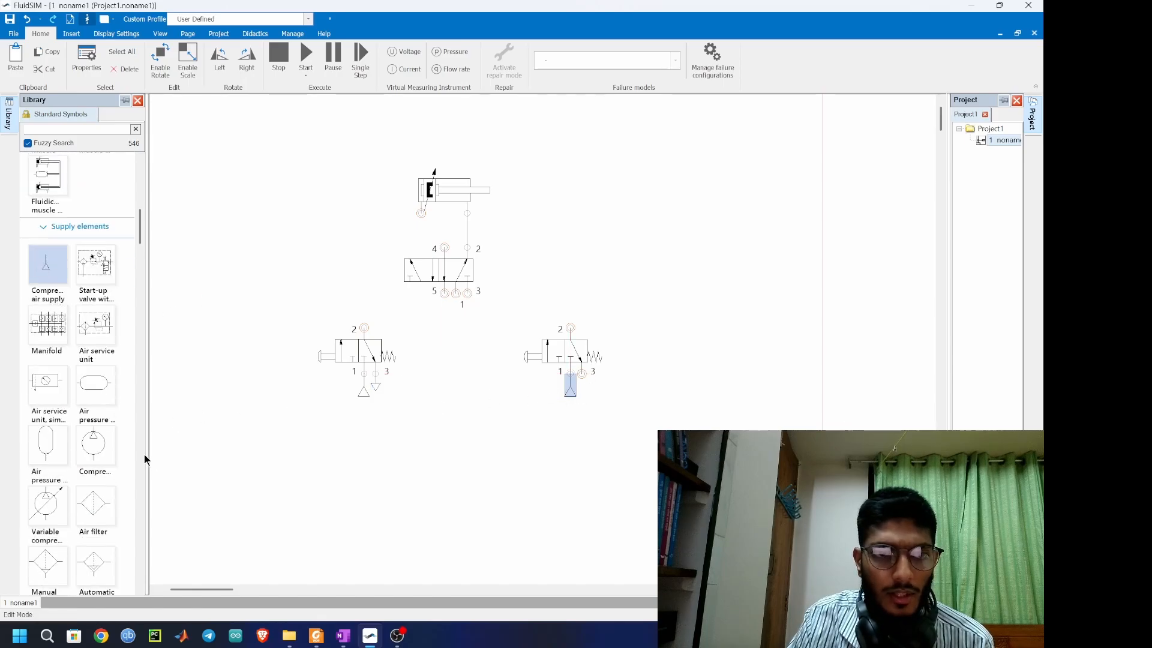
scroll(36, 420, "down", 6)
scroll(34, 420, "down", 3)
left_click_drag(93, 307, 586, 410)
left_click(484, 399)
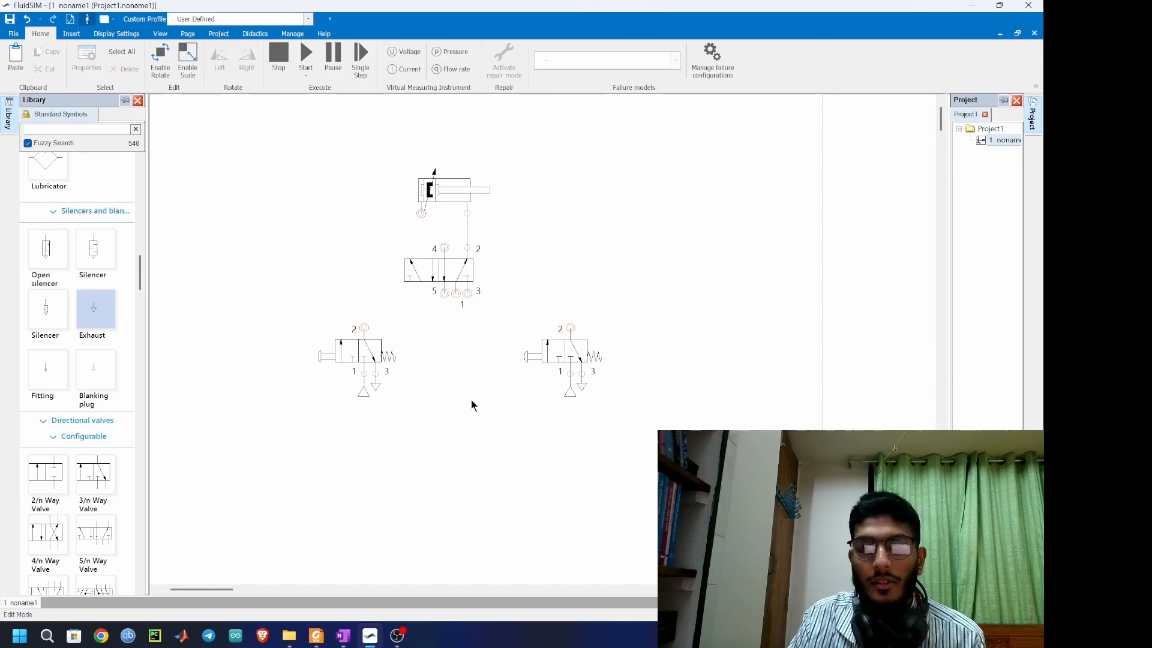
- Configure the 5/n way valve with pneumatic actuation on both its left and right sides, without the piloted option
double_click(441, 275)
left_click(285, 261)
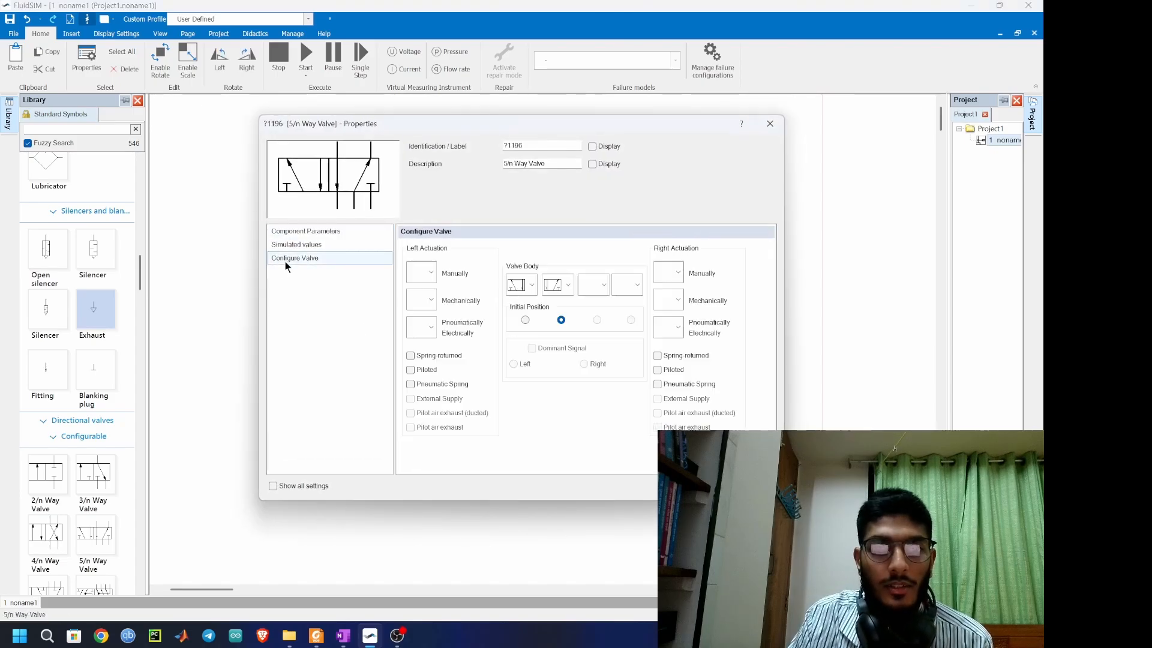
left_click(411, 370)
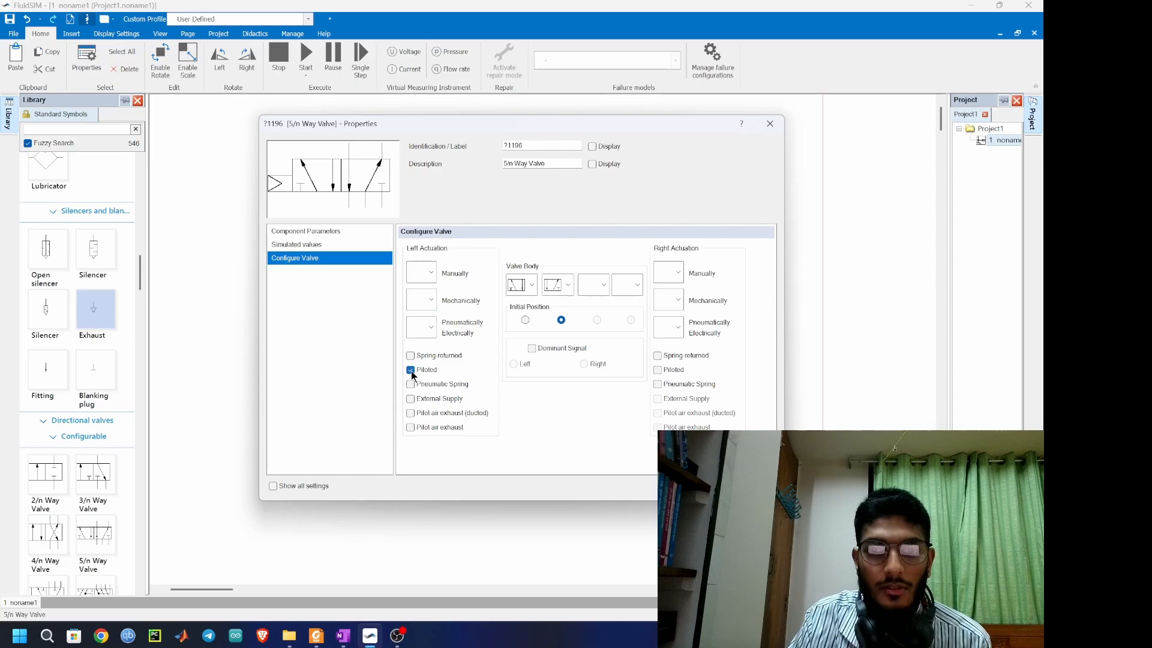
left_click(430, 328)
left_click(426, 368)
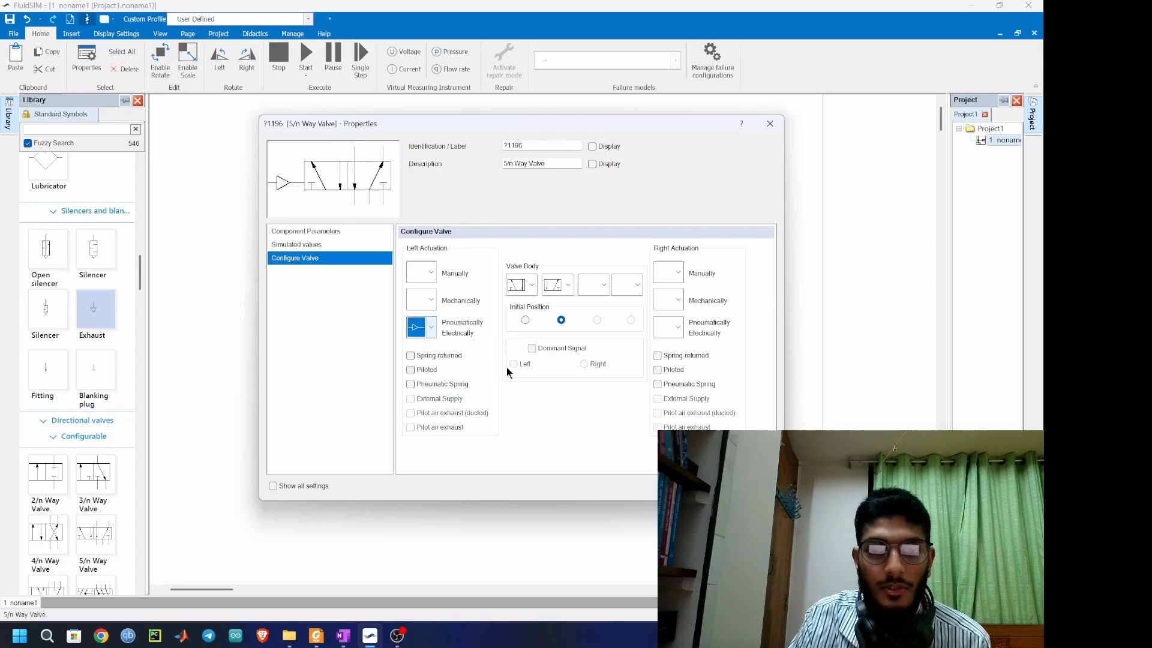
left_click(338, 305)
left_click(678, 328)
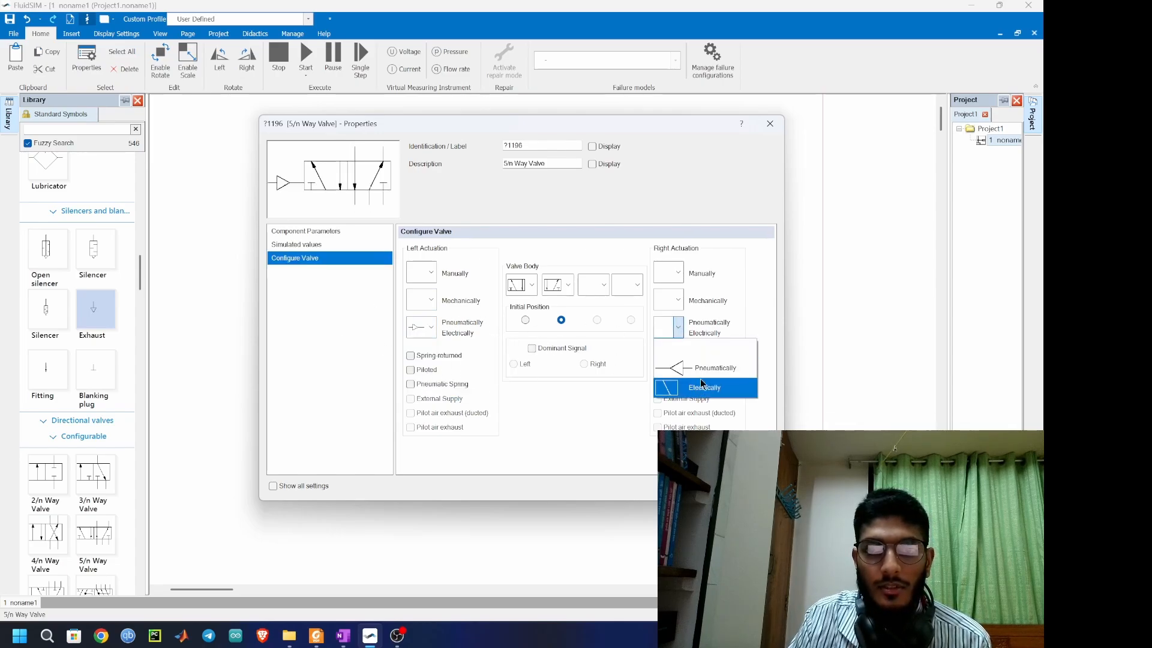
left_click(721, 378)
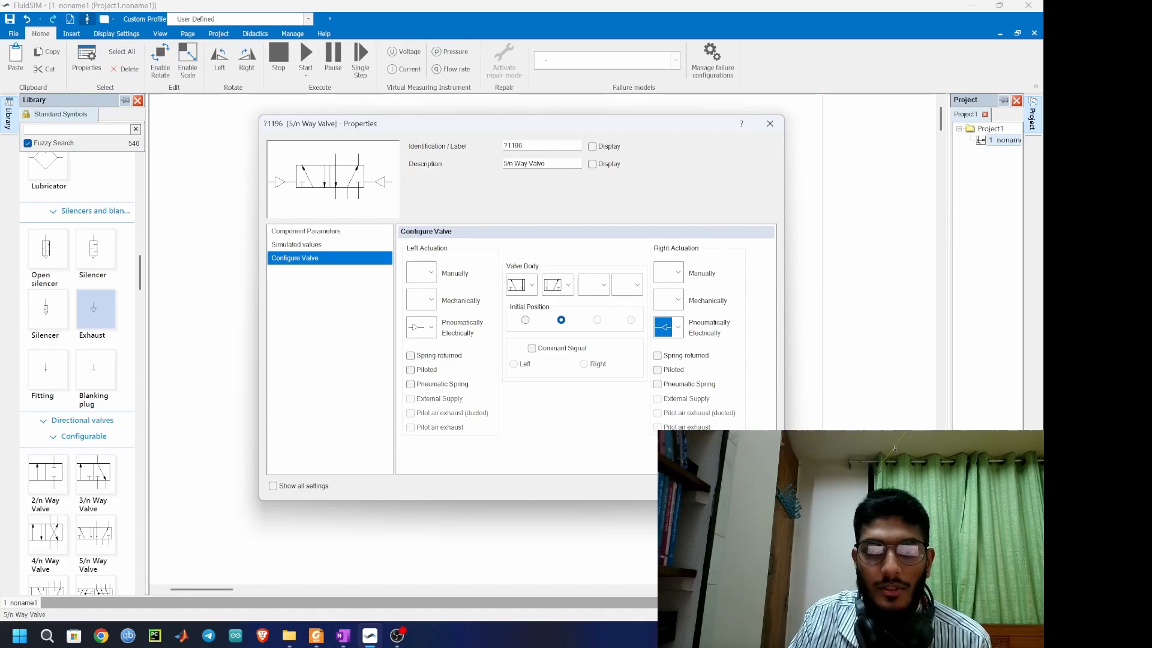
left_click(697, 486)
left_click(607, 411)
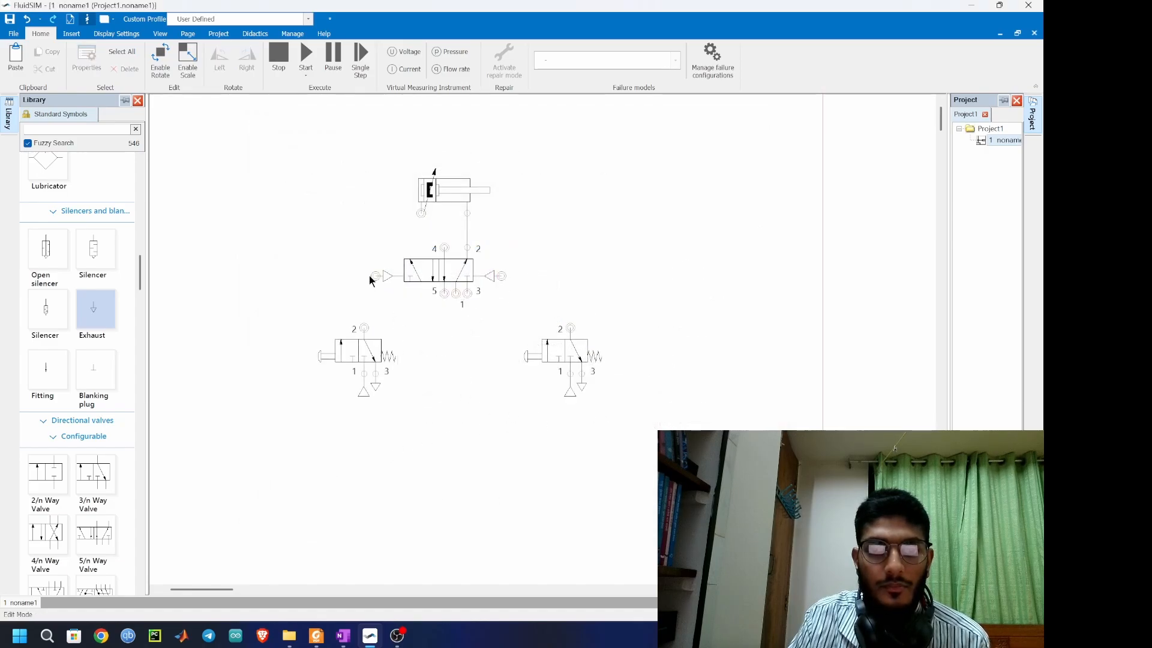
- Connect the 5/n way valve's left and right pilot ports to port 2 of the left and right 3/n way valves respectively
left_click_drag(376, 276, 365, 328)
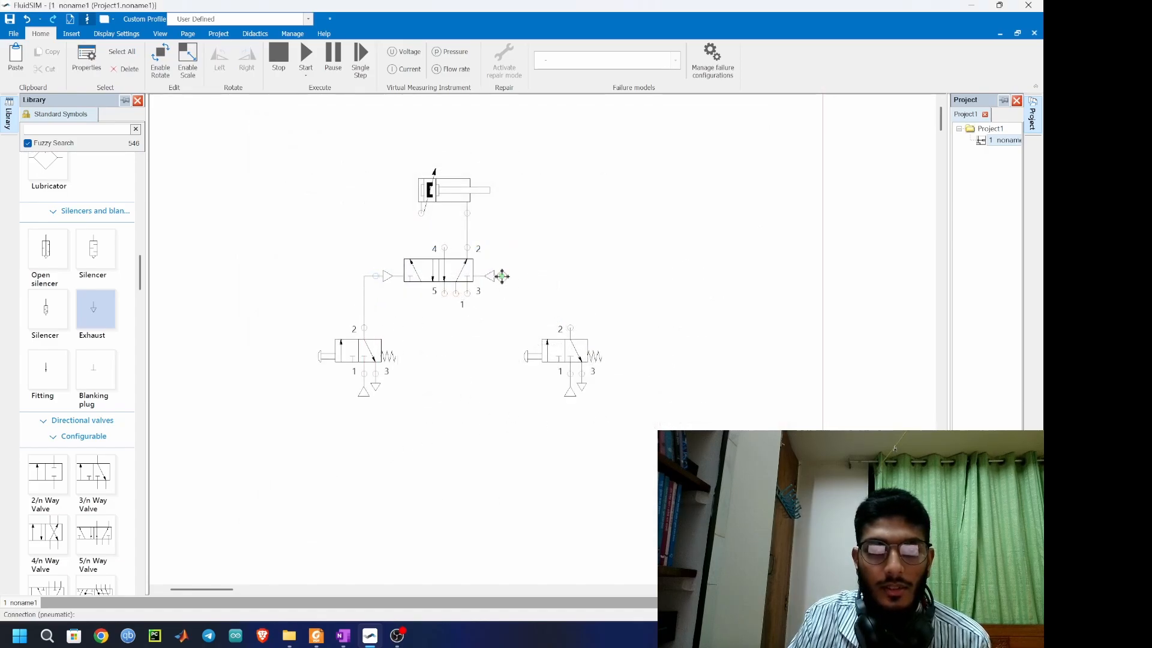
left_click_drag(501, 276, 571, 328)
left_click(495, 417)
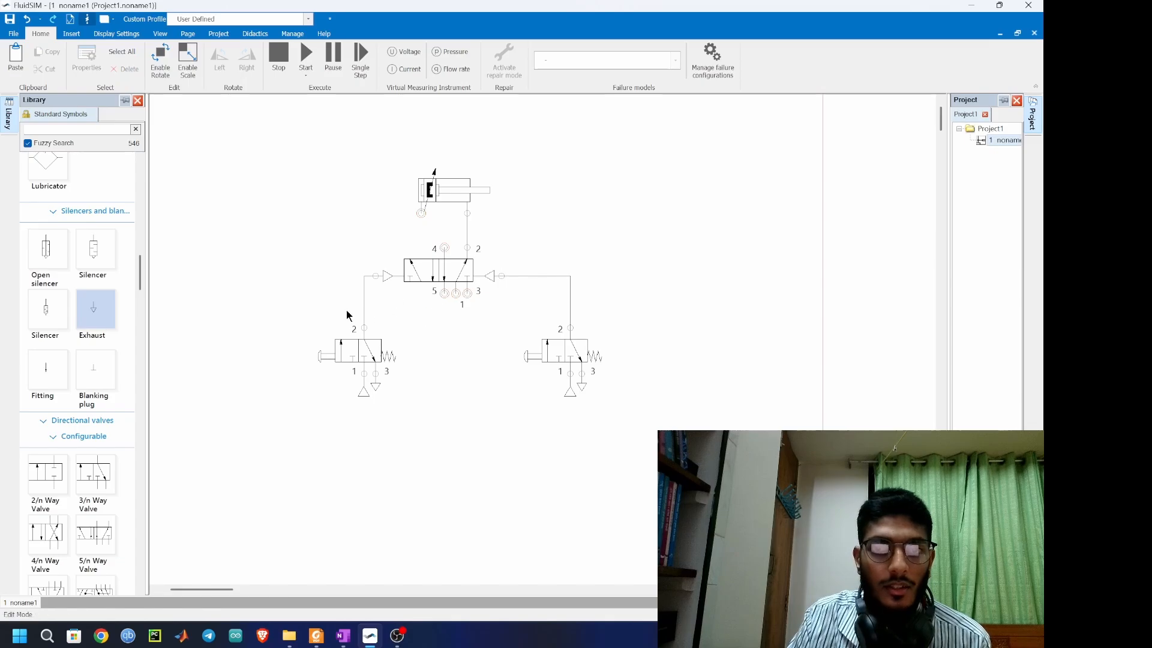
- Copy the left valve's compressed air supply and attach the copy to port 1 of the 5/n way valve
left_click_drag(340, 411, 398, 388)
left_click(416, 384)
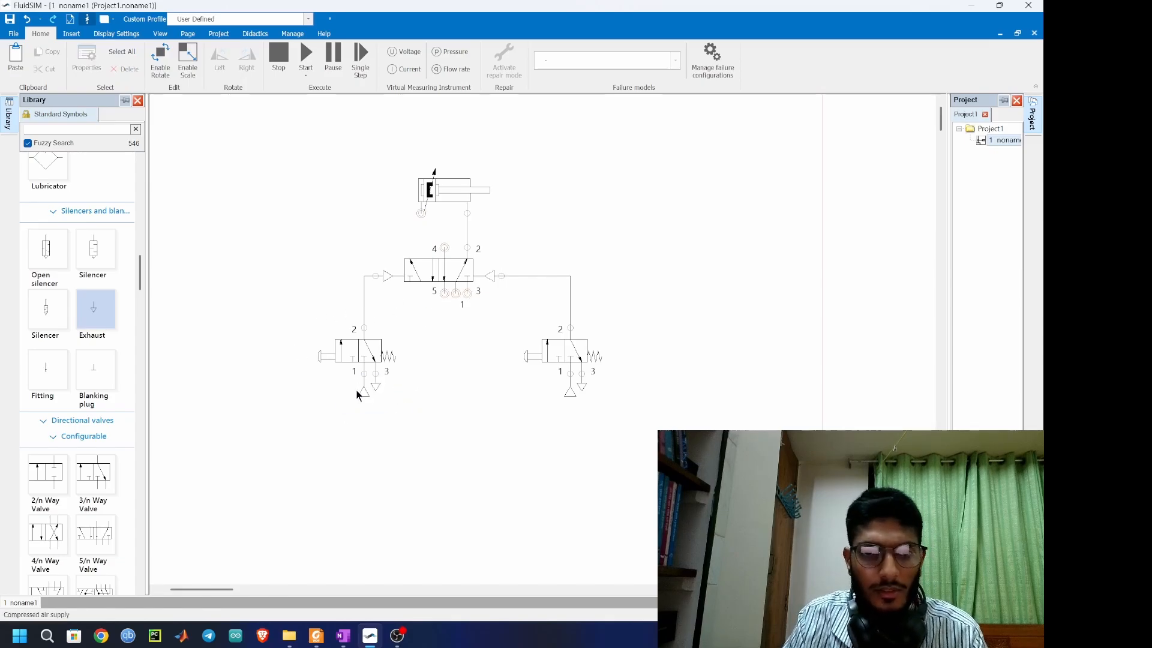
left_click_drag(336, 414, 367, 393)
key("ctrl+c")
key("ctrl+v")
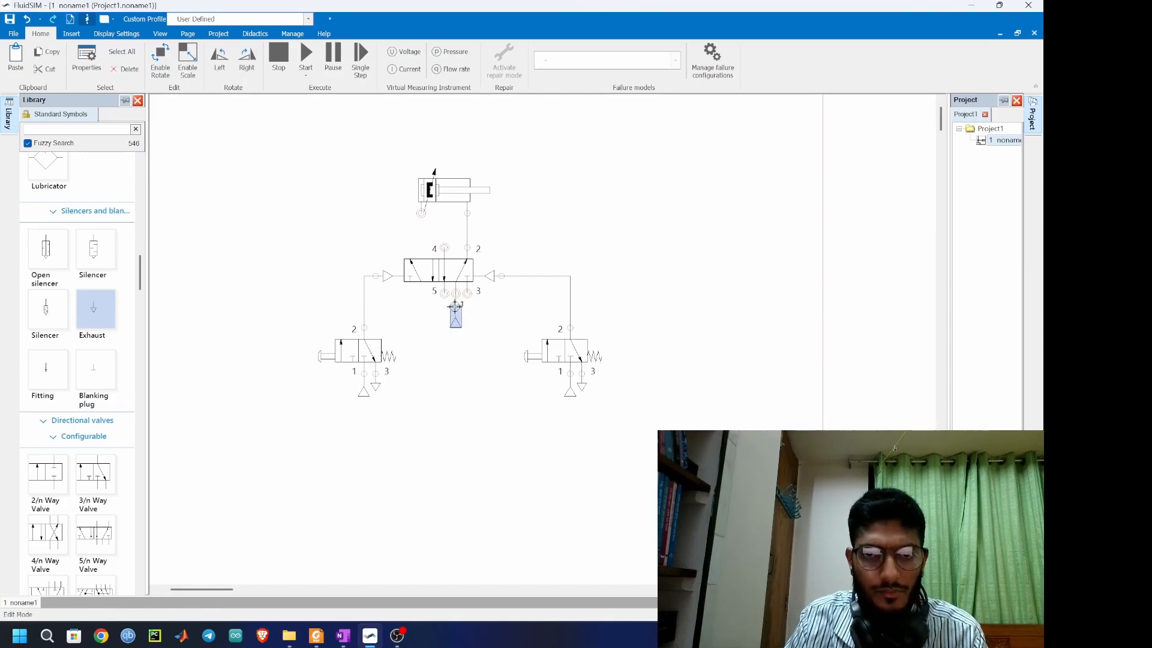
left_click(456, 300)
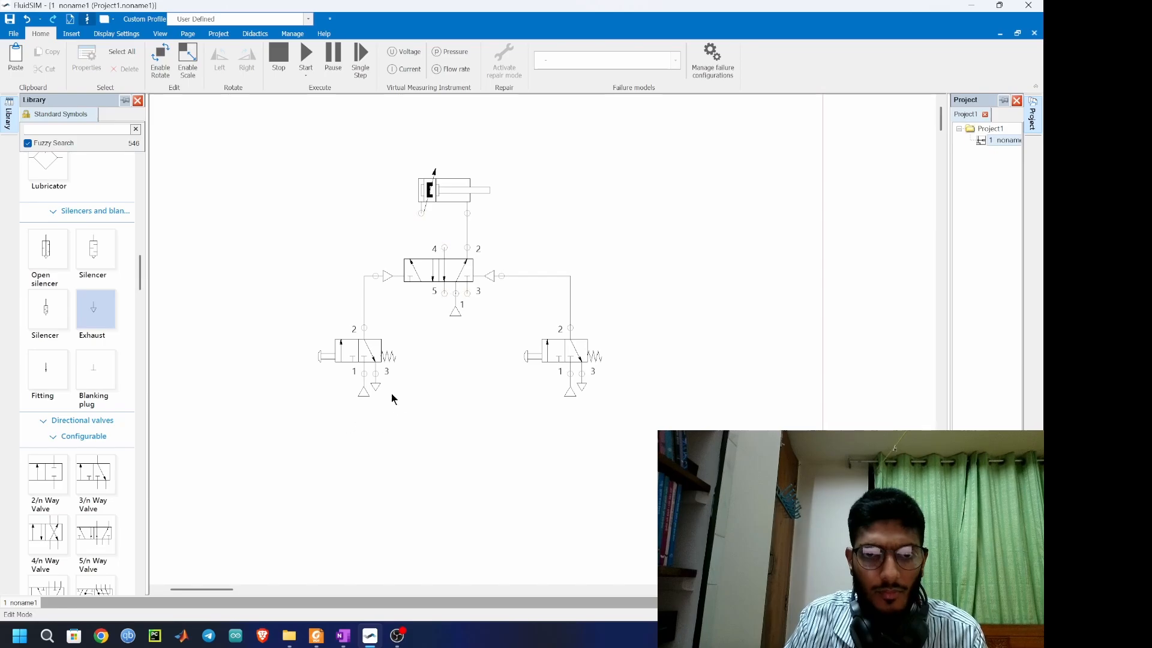
- Copy the left valve's exhaust and attach copies to ports 5 and 3 of the 5/n way valve
left_click_drag(378, 390, 378, 390)
key("ctrl+c")
key("ctrl+v")
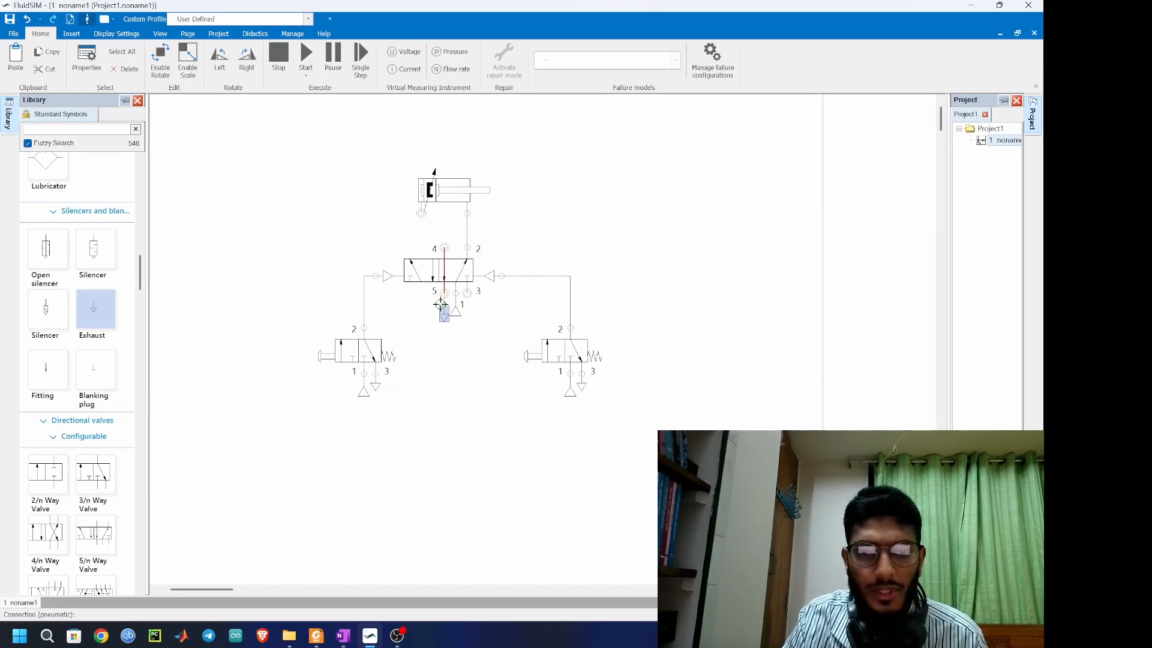
left_click(441, 298)
left_click(477, 355)
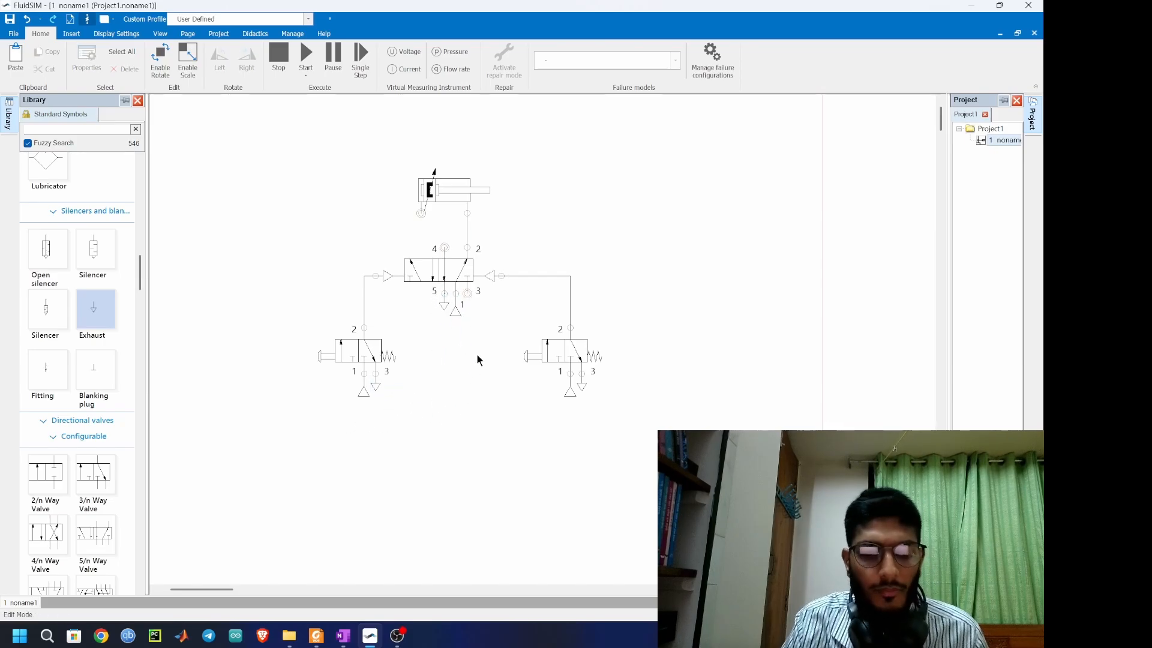
key("ctrl+v")
left_click(464, 299)
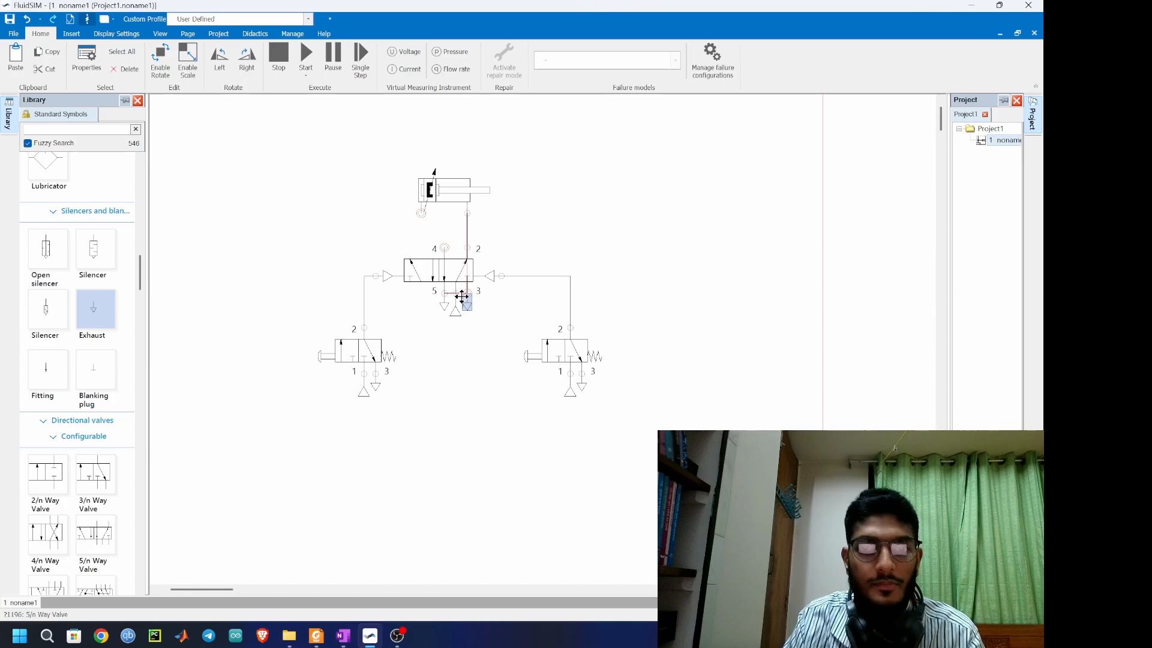
left_click(496, 401)
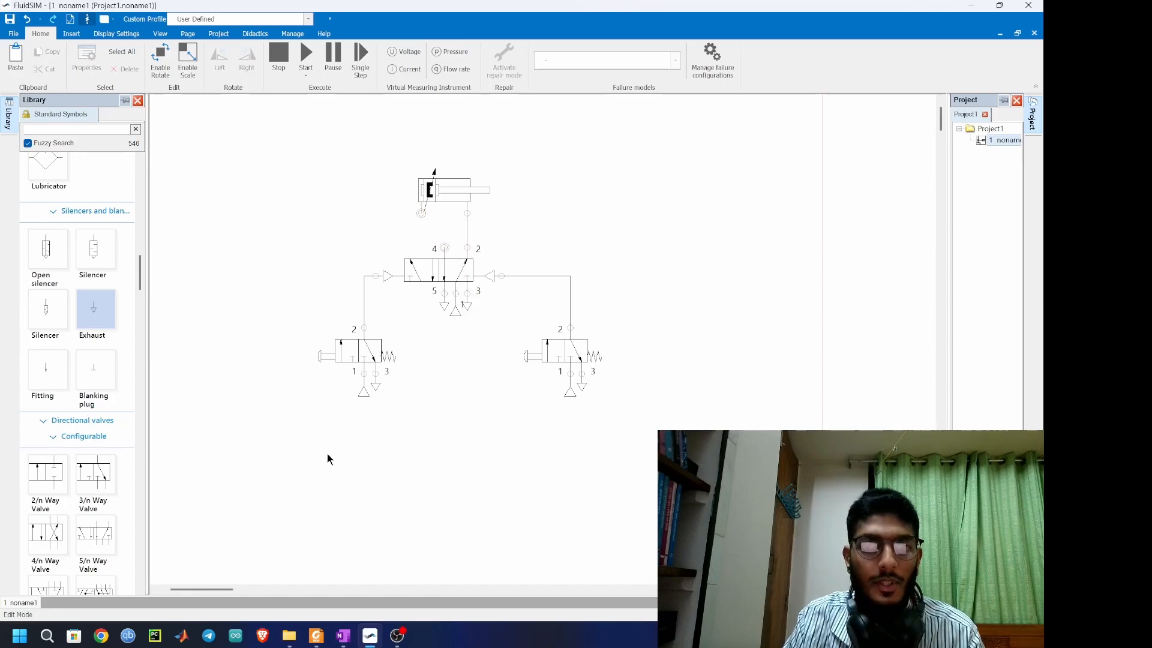
- Delete the existing cylinder line and connect the cylinder's left port to valve port 4 and its right port to port 2
left_click(466, 234)
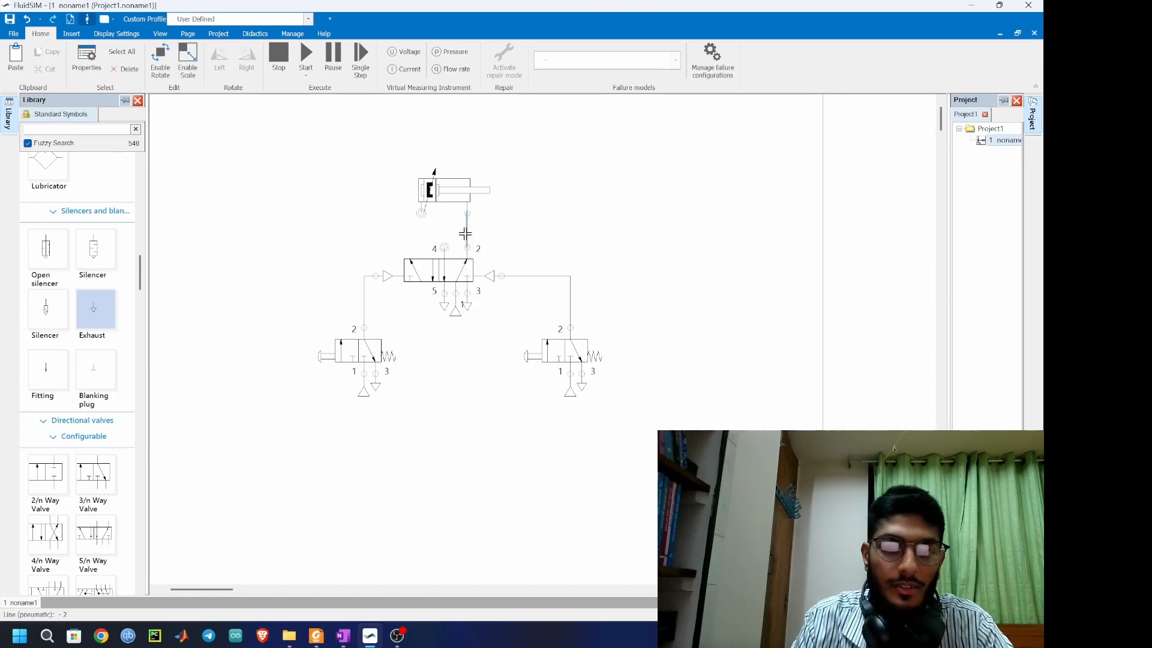
key("Delete")
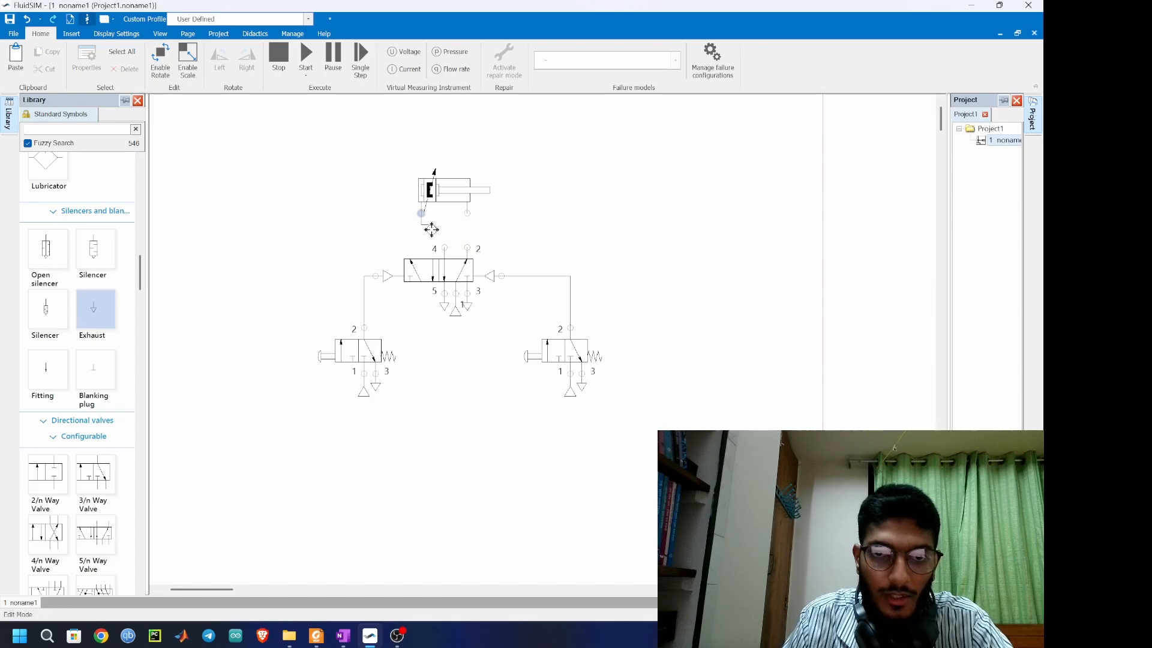
mouse_move(431, 230)
left_mouse_down()
mouse_move(444, 249)
mouse_move(467, 251)
left_mouse_up()
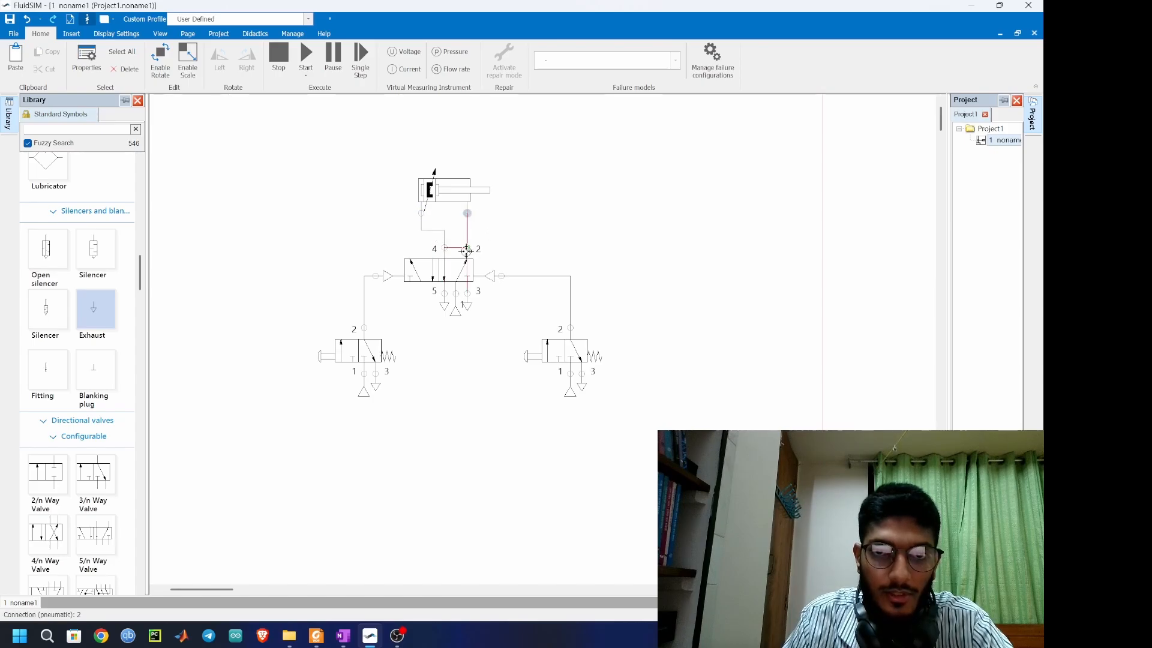
left_click(560, 224)
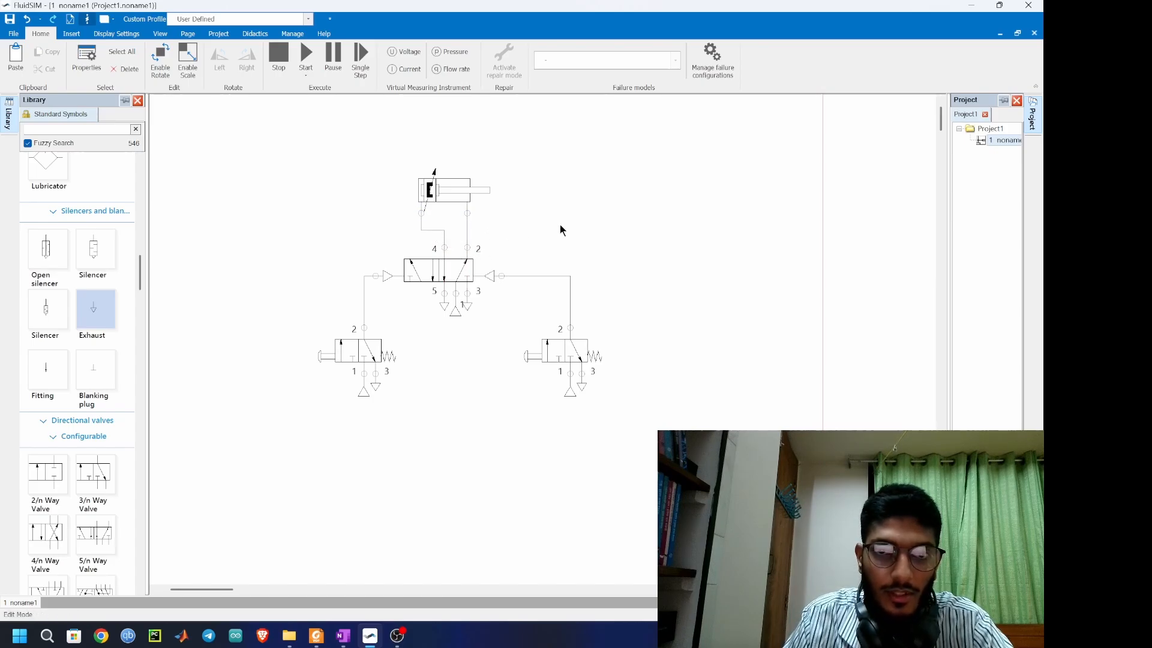
- Start the simulation and actuate the left 3/n way valve to extend the cylinder
left_click(306, 55)
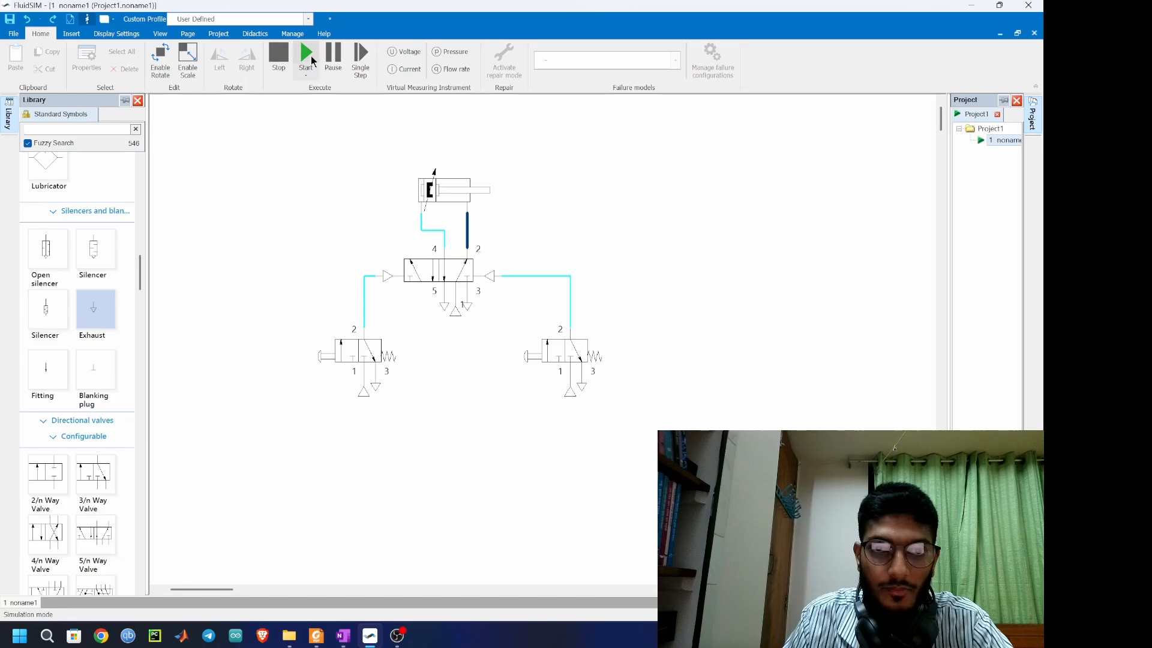
left_click(345, 343)
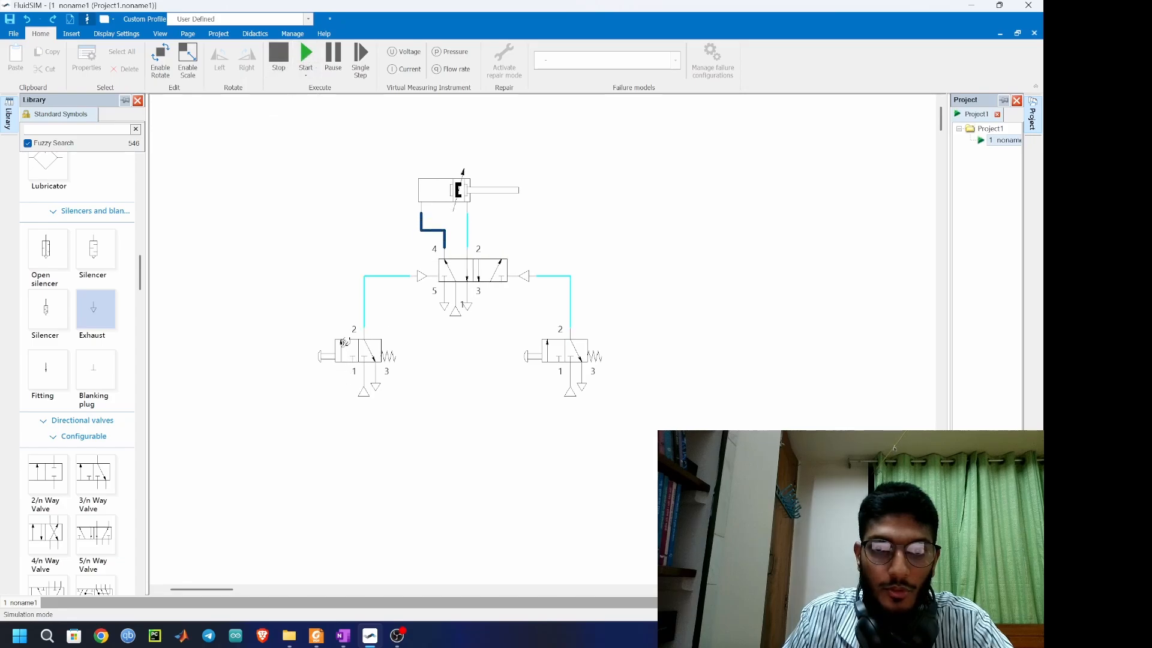
- Actuate the right and left 3/n way valves alternately to retract and extend the cylinder, and end the simulation
left_click(580, 354)
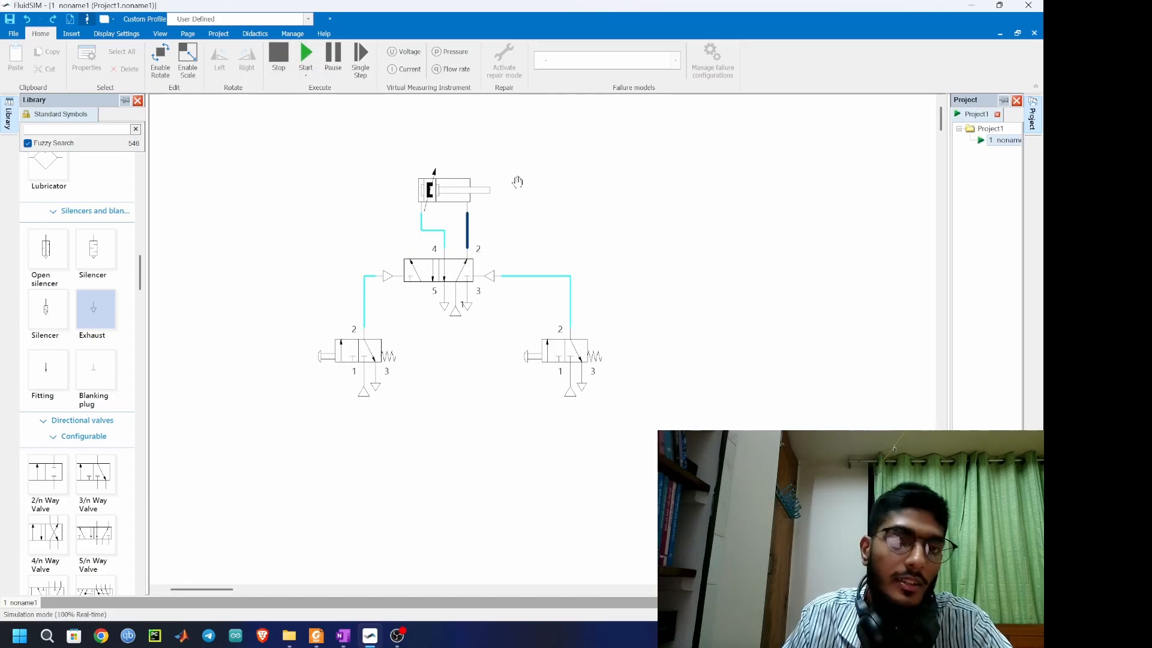
left_click(359, 356)
left_click(560, 348)
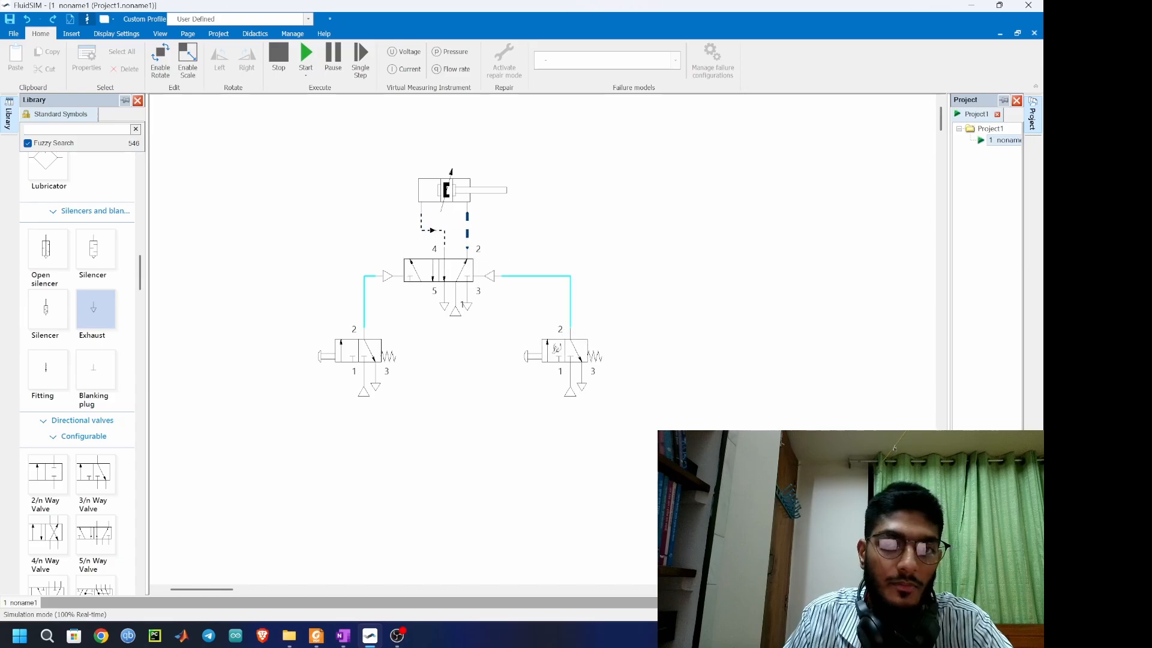
left_click(355, 350)
left_click(569, 352)
left_click(357, 351)
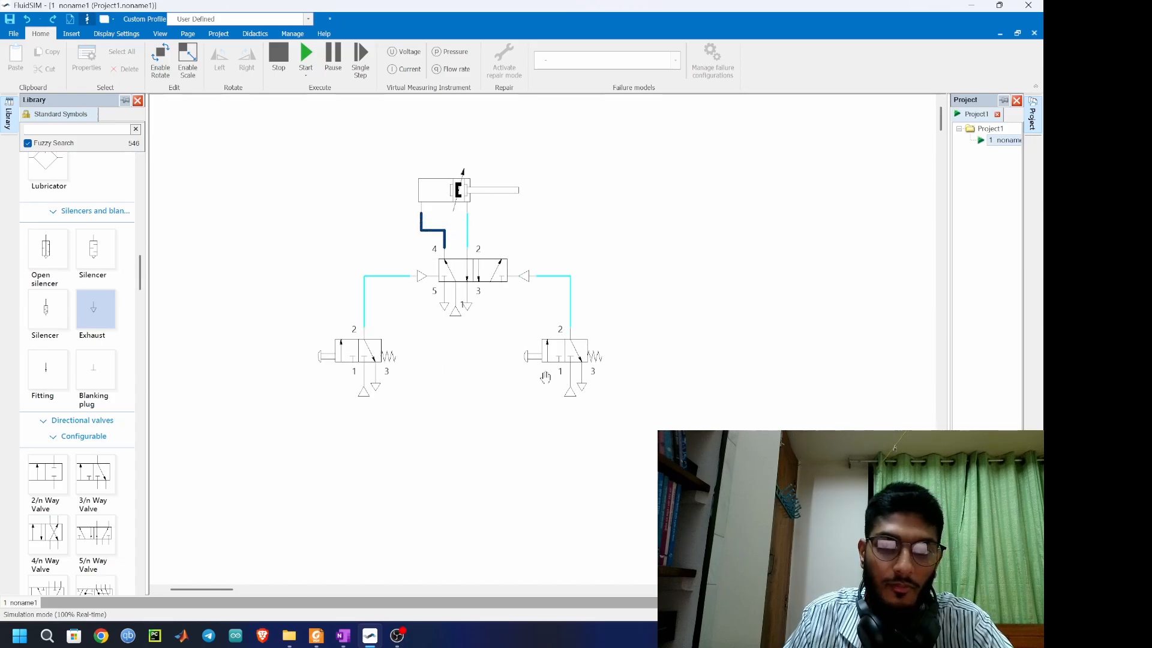
left_click(546, 360)
left_click(354, 354)
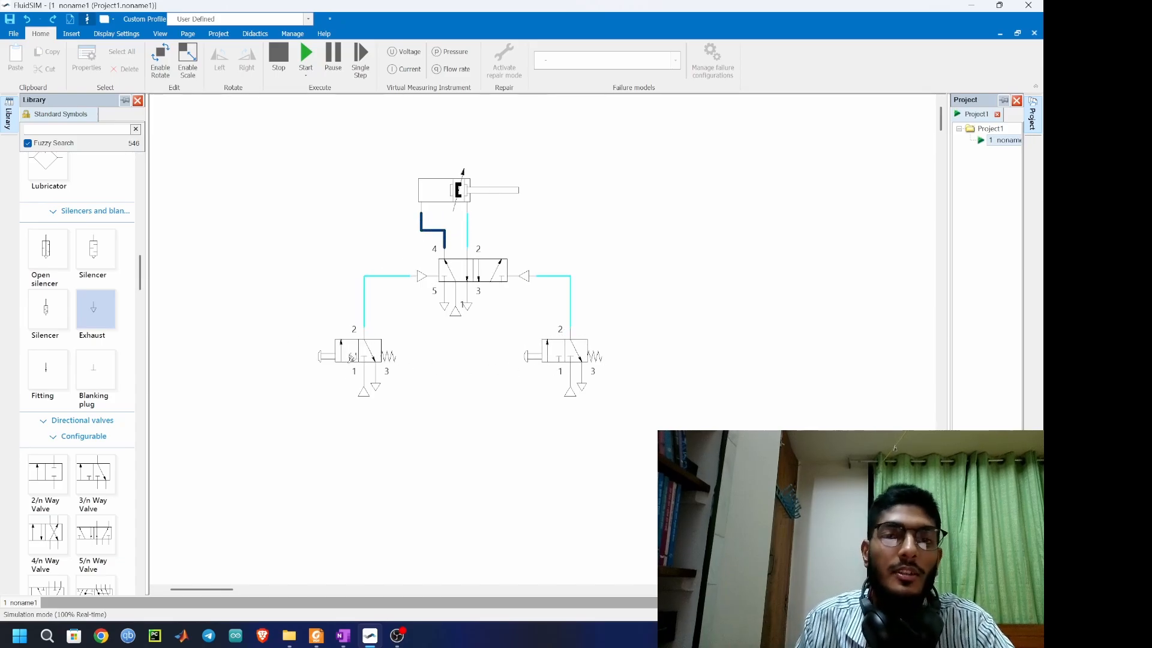
left_click(280, 58)
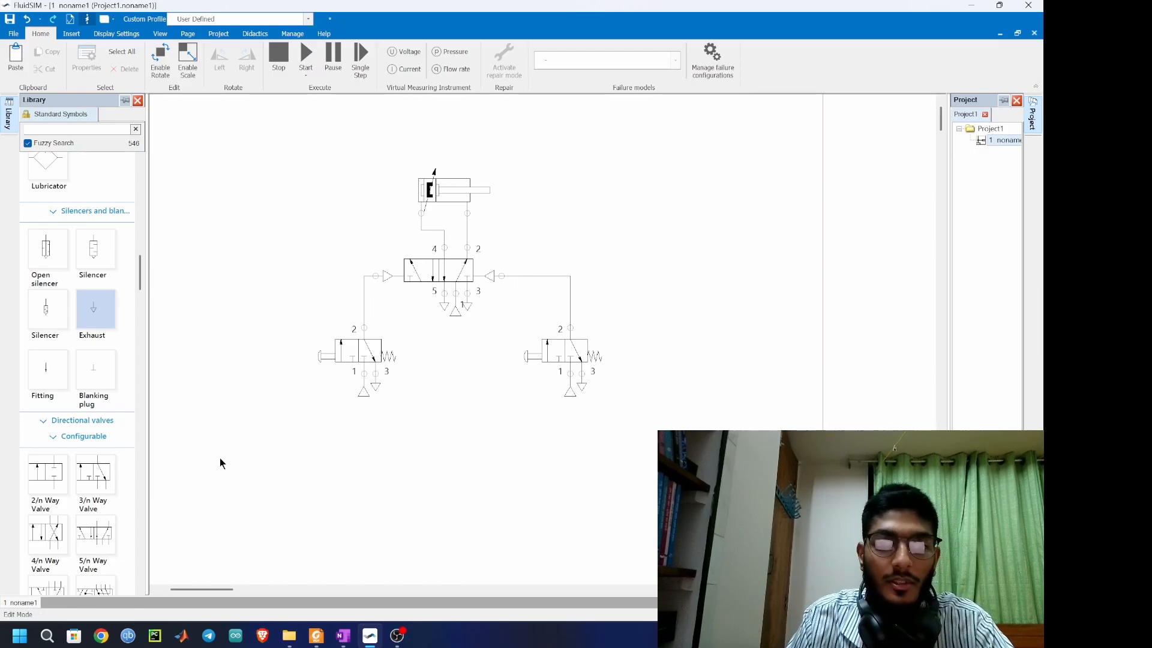
- Move all three valves with their supplies and exhausts farther below the cylinder, and delete both lines between the cylinder and the 5/n way valve
left_click_drag(284, 432, 637, 247)
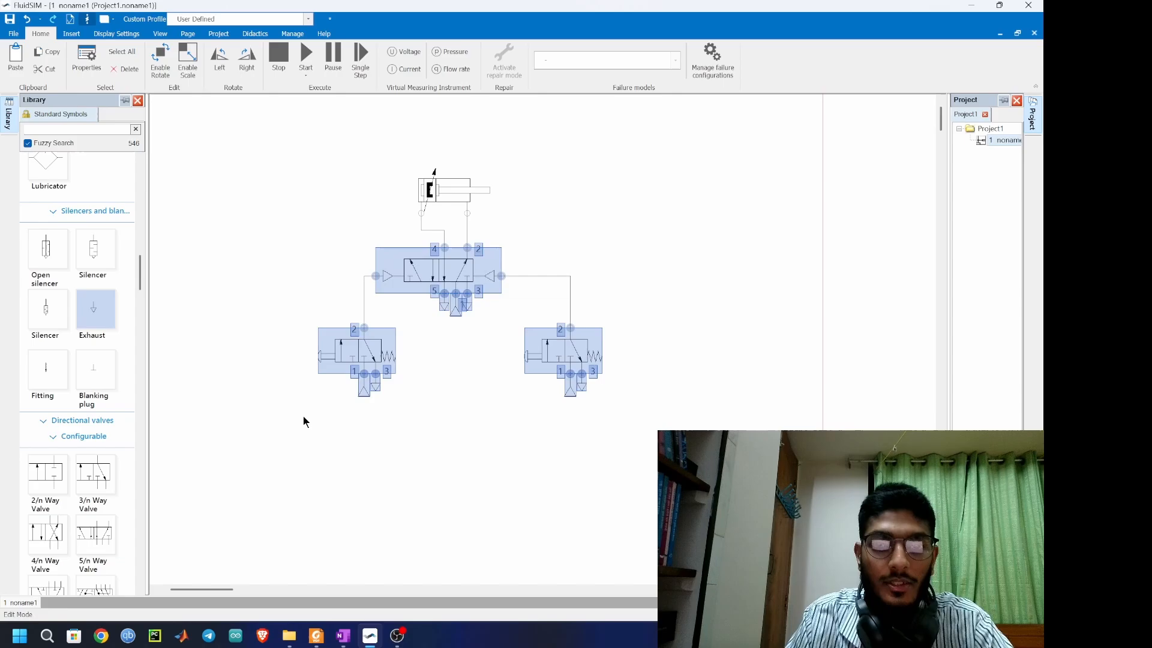
left_click_drag(455, 277, 454, 352)
left_click(437, 258)
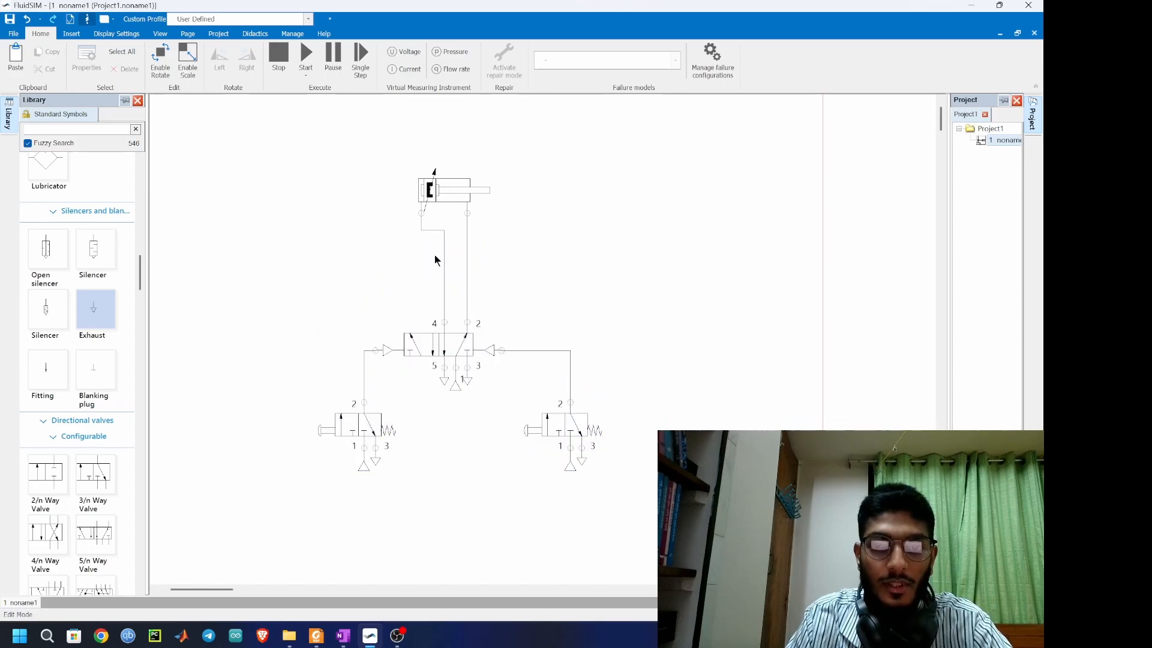
key("Delete")
left_click(466, 271)
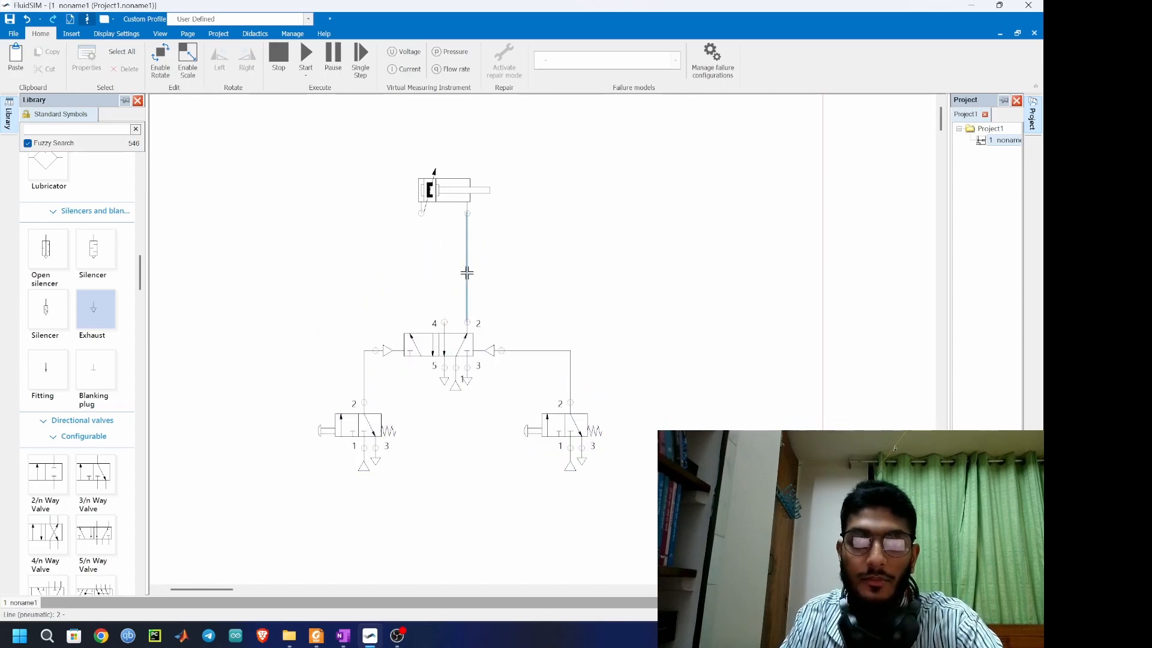
key("Delete")
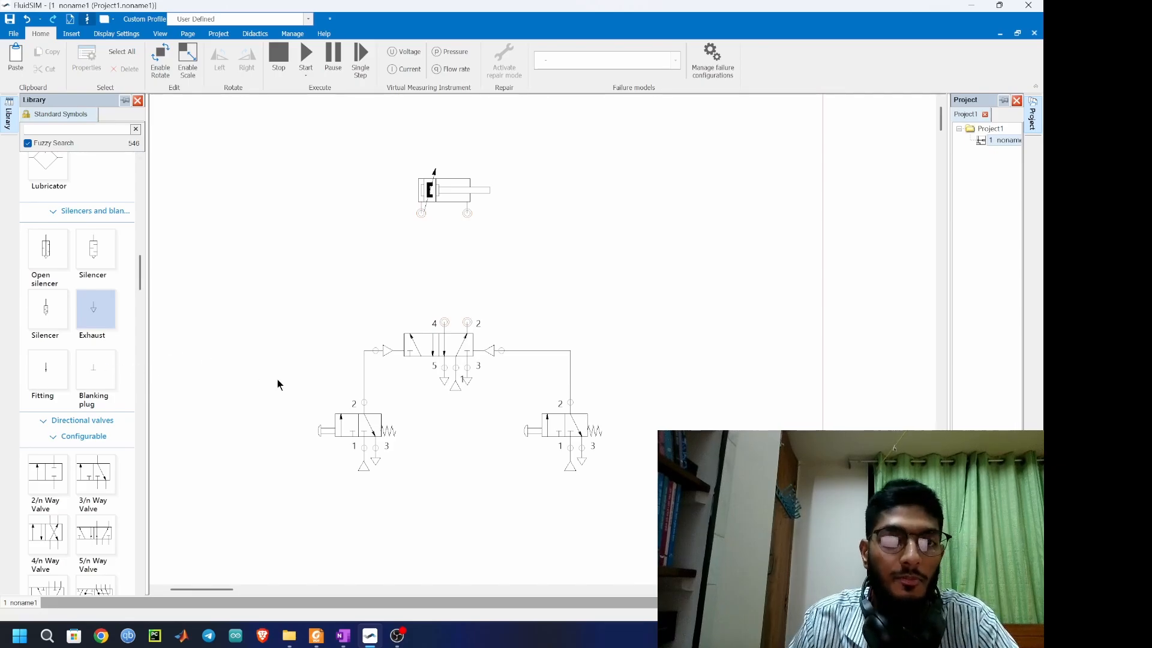
- Insert a throttle check valve below the cylinder's left port, connecting its port 2 to the cylinder and its port 1 to valve port 4
scroll(79, 331, "down", 5)
scroll(78, 334, "down", 5)
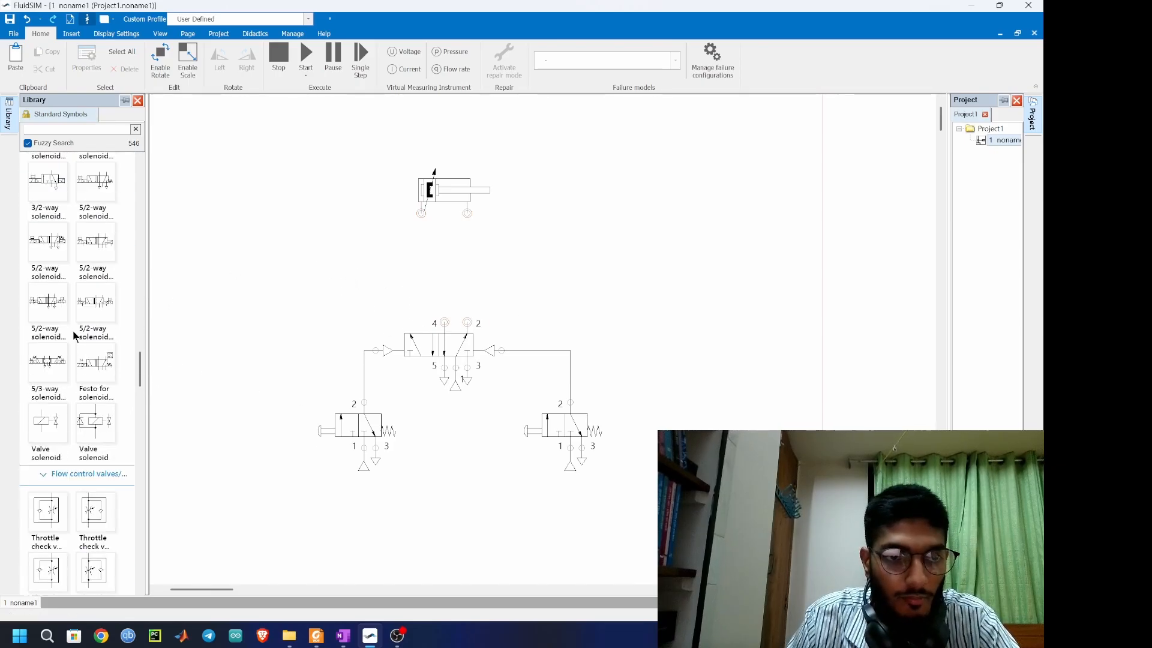
scroll(78, 318, "down", 10)
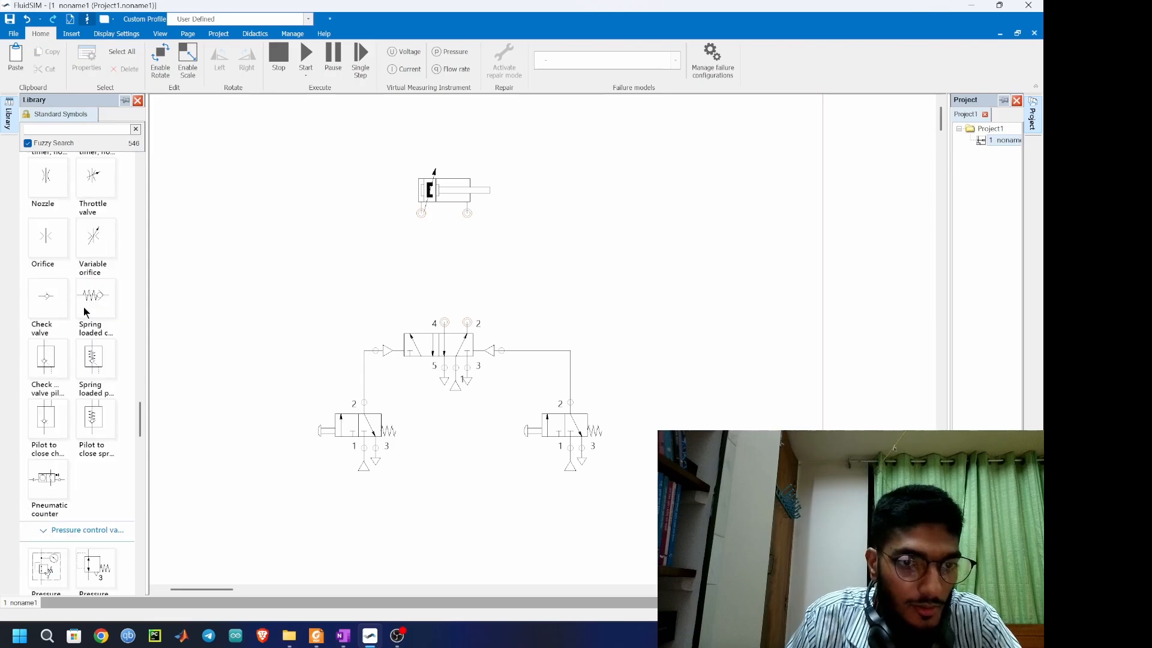
scroll(87, 312, "up", 3)
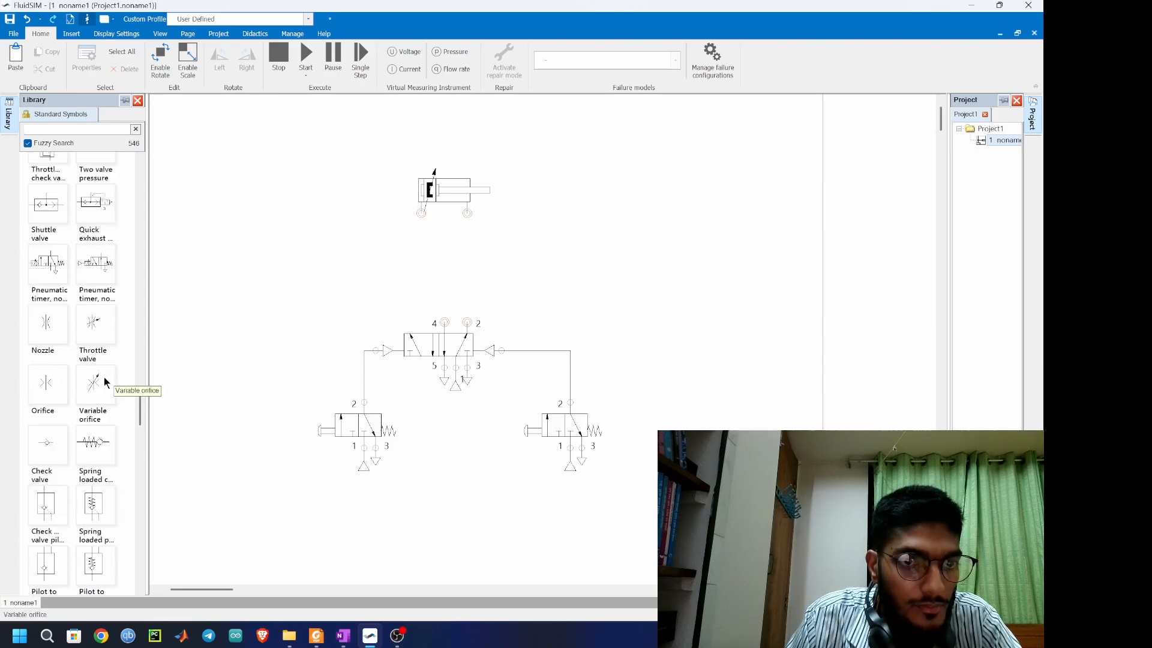
scroll(98, 385, "up", 6)
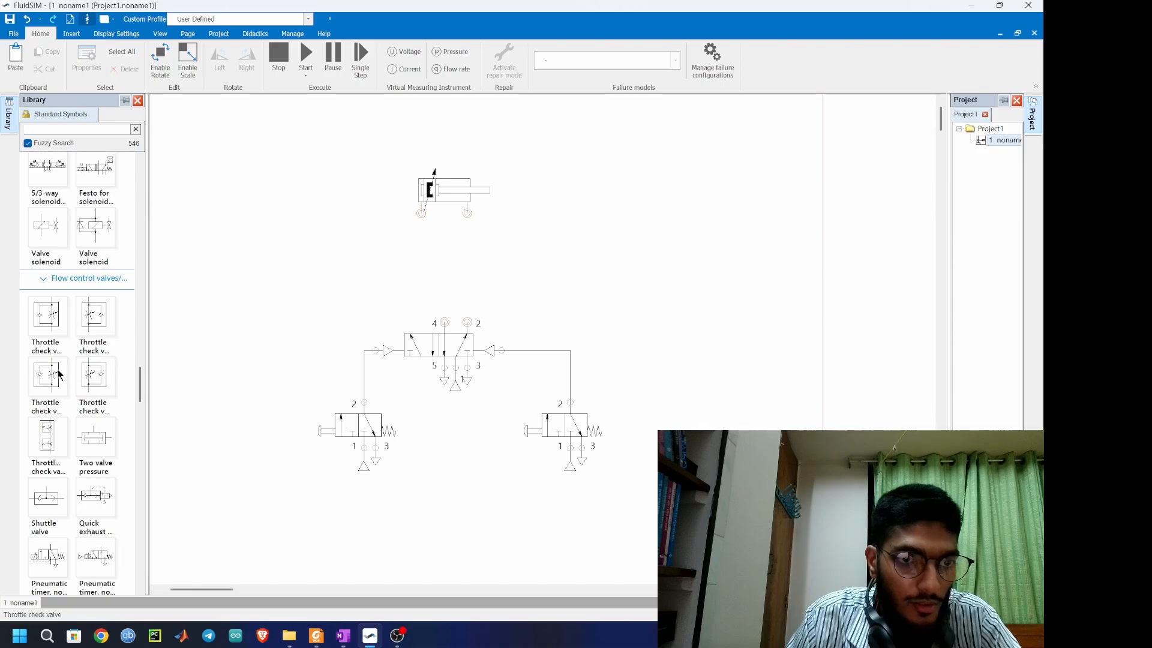
left_click_drag(49, 318, 407, 257)
left_click_drag(421, 214, 421, 230)
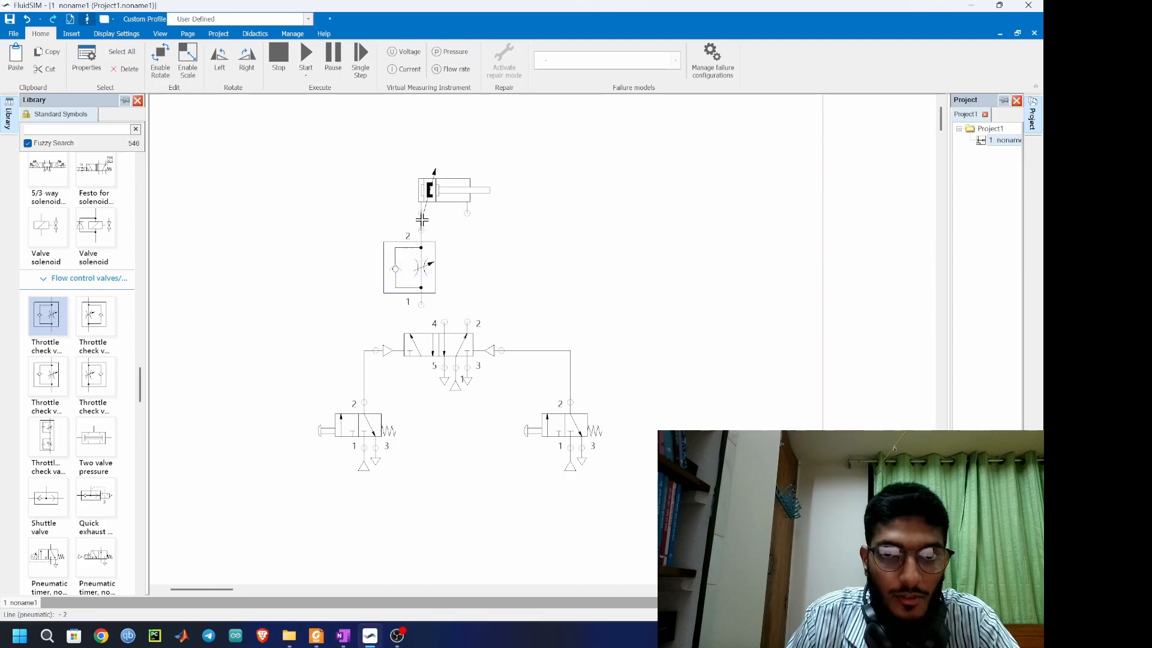
left_click(483, 264)
left_click_drag(421, 304, 444, 322)
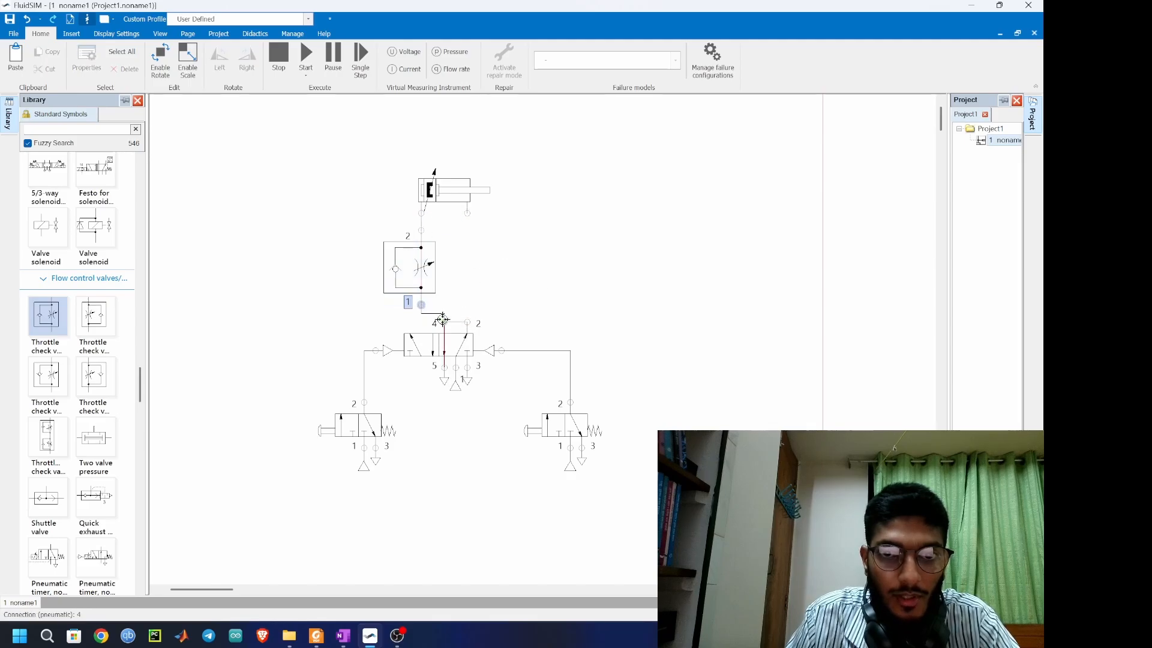
- Copy the throttle check valve to the right and connect the copy between the cylinder's right port and port 2 of the 5/n way valve
left_click_drag(349, 225, 447, 293)
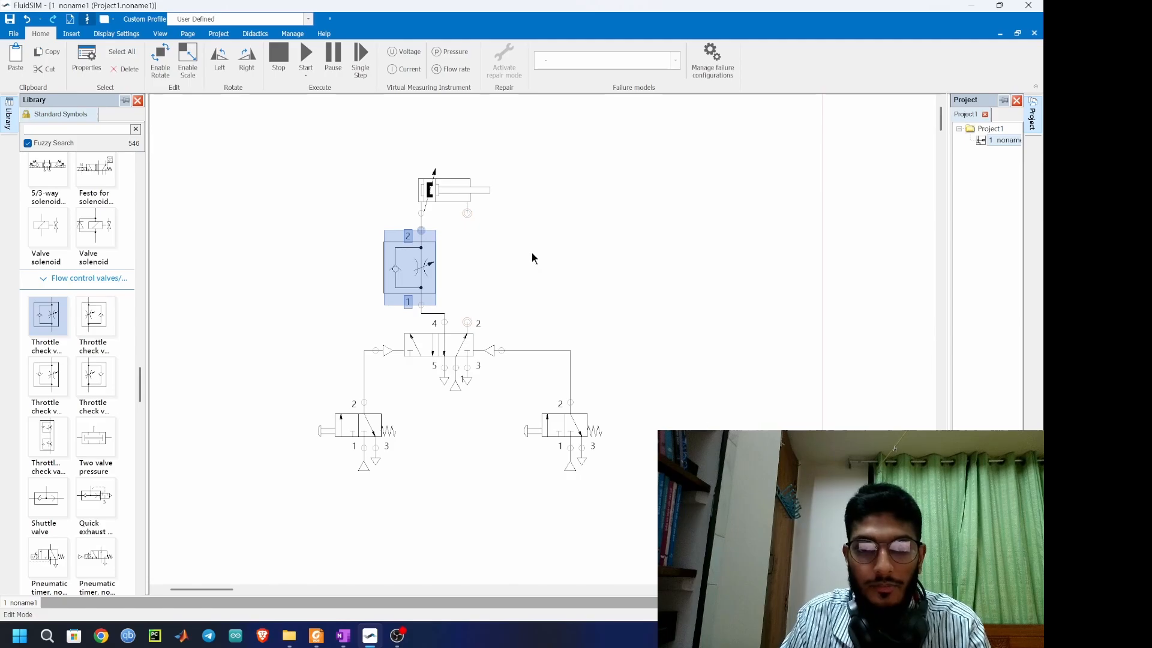
key("ctrl+c")
key("ctrl+v")
mouse_move(516, 249)
left_mouse_down()
mouse_move(483, 229)
mouse_move(524, 231)
left_mouse_up()
left_click_drag(466, 321, 522, 307)
left_click(613, 315)
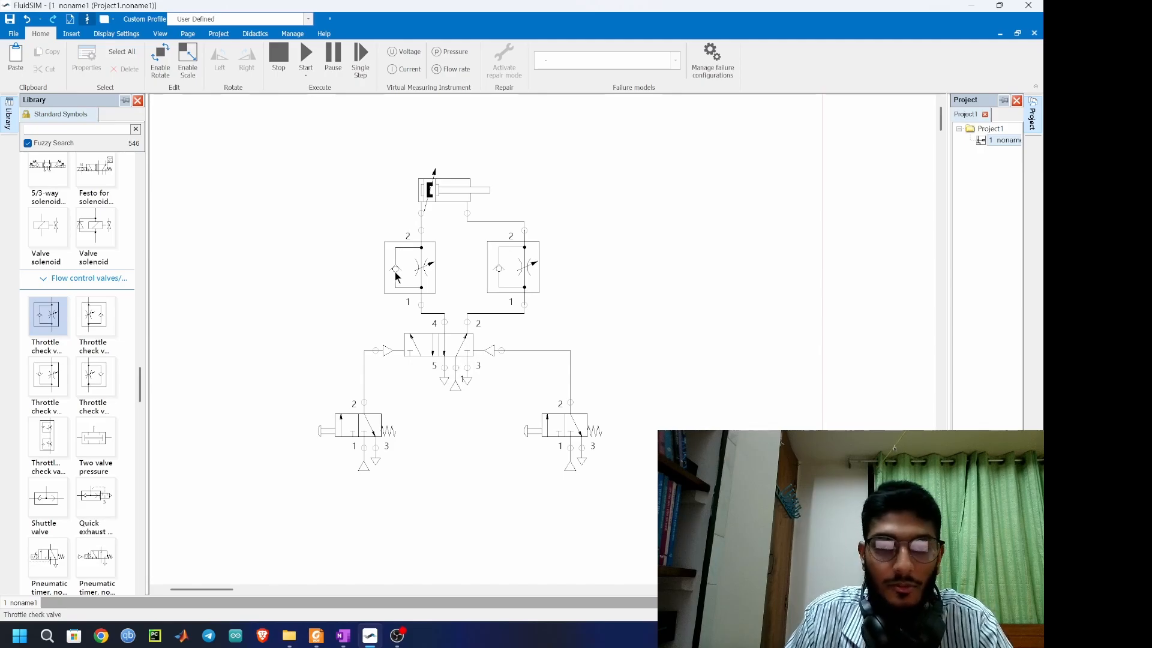
- Examine the parameters of the left throttle check valve and the cylinder, and the flow path through the right throttle check valve
mouse_move(419, 293)
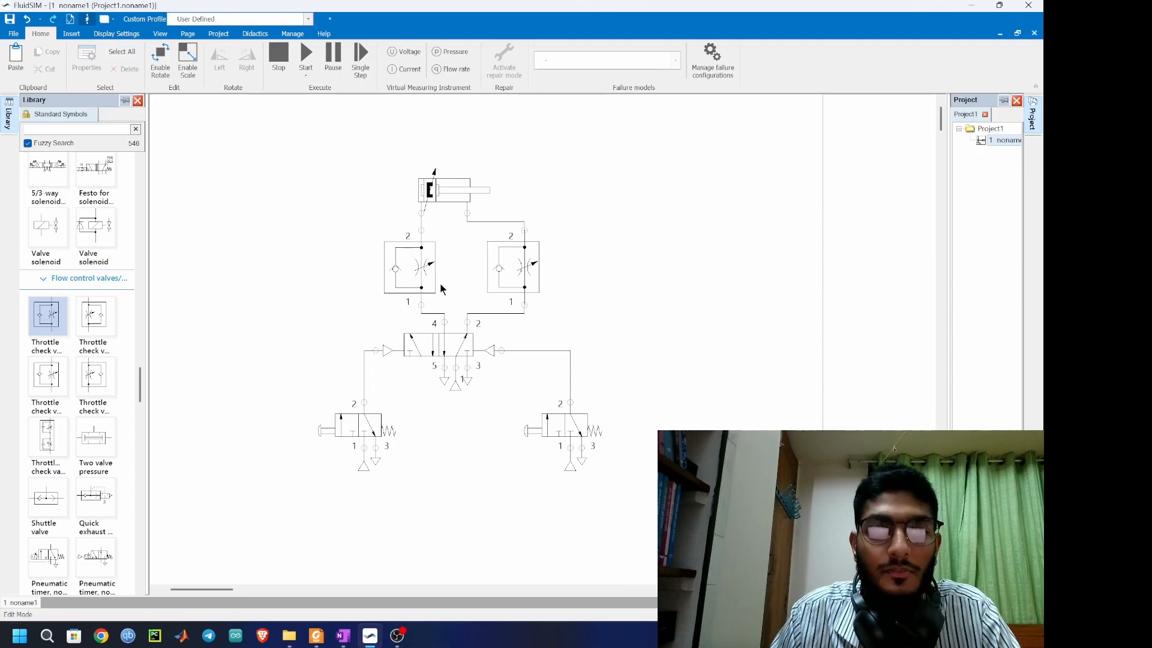
mouse_move(425, 268)
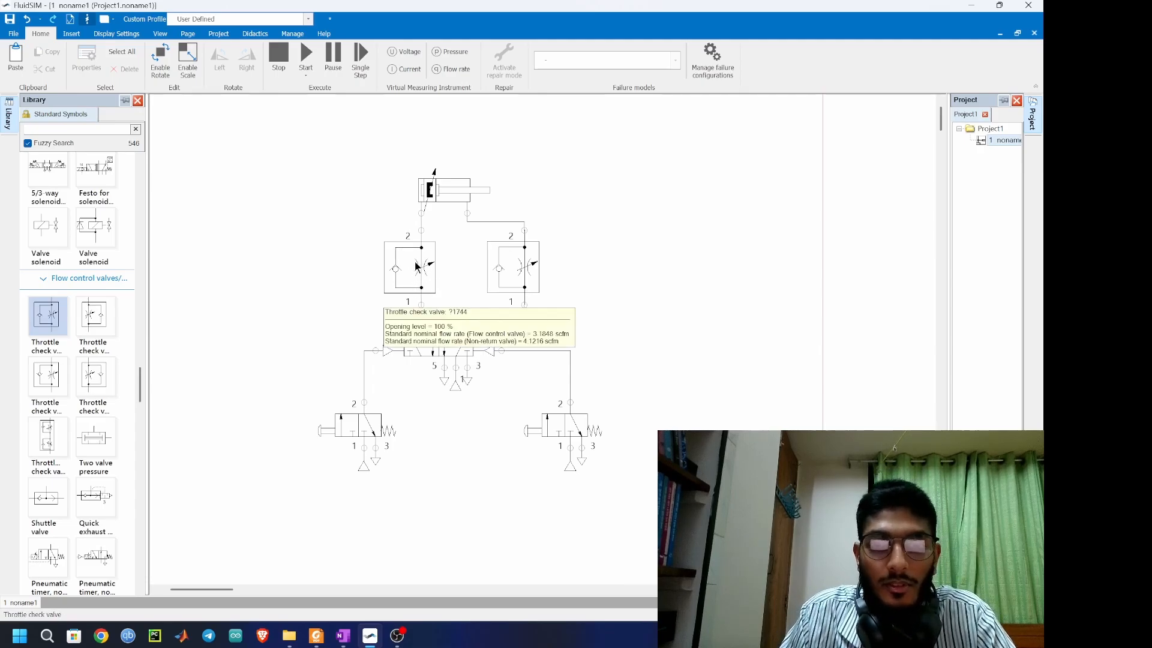
mouse_move(436, 191)
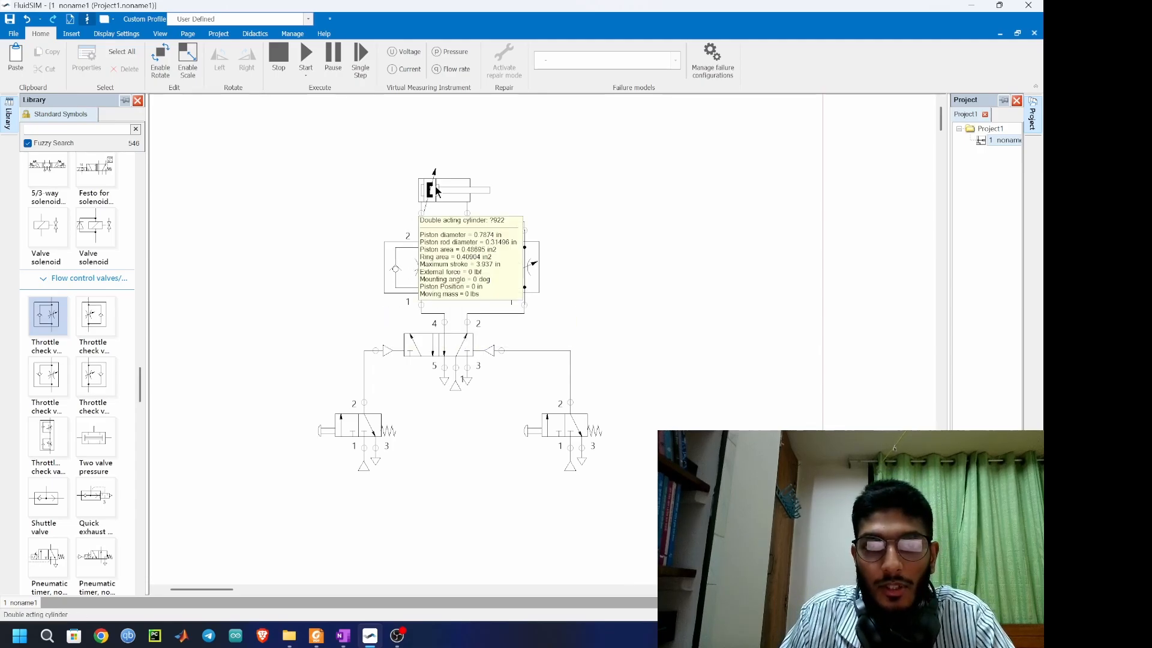
left_click_drag(467, 213, 525, 229)
mouse_move(525, 250)
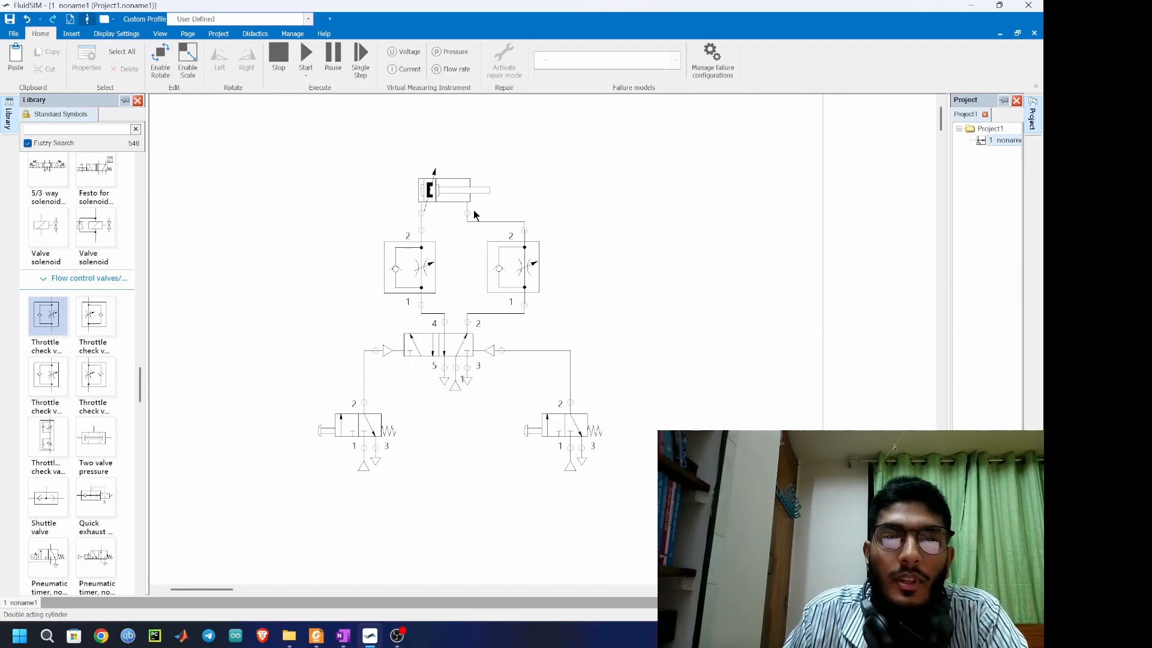
mouse_move(474, 214)
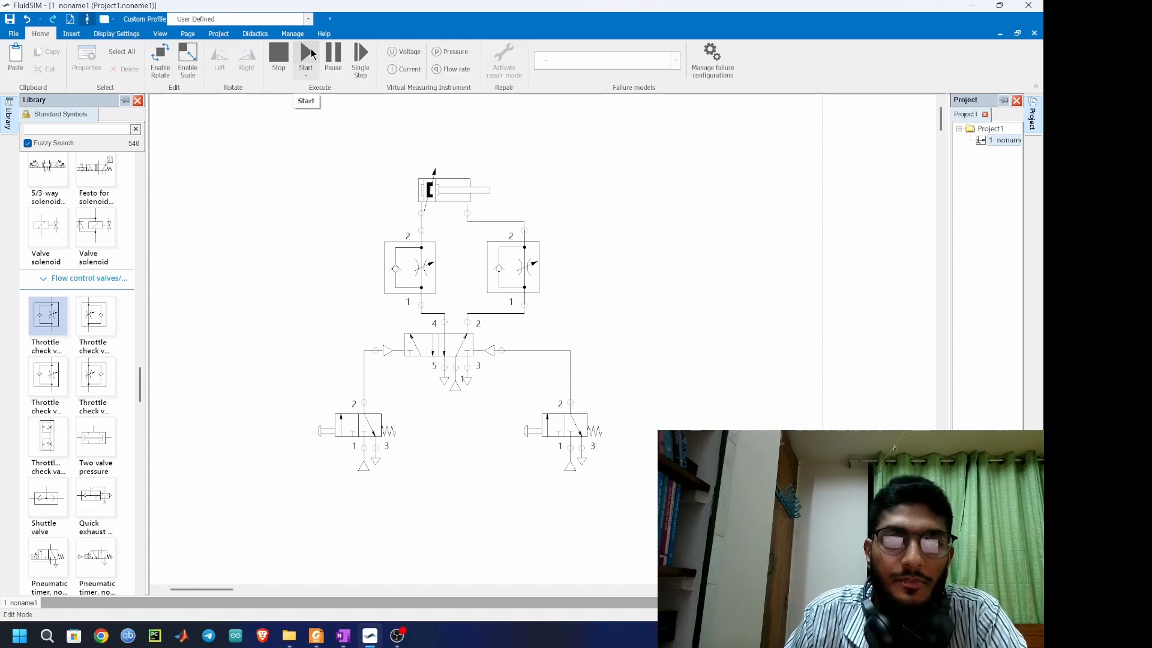
- Start the simulation and set the left throttle check valve's opening level to 20
left_click(311, 55)
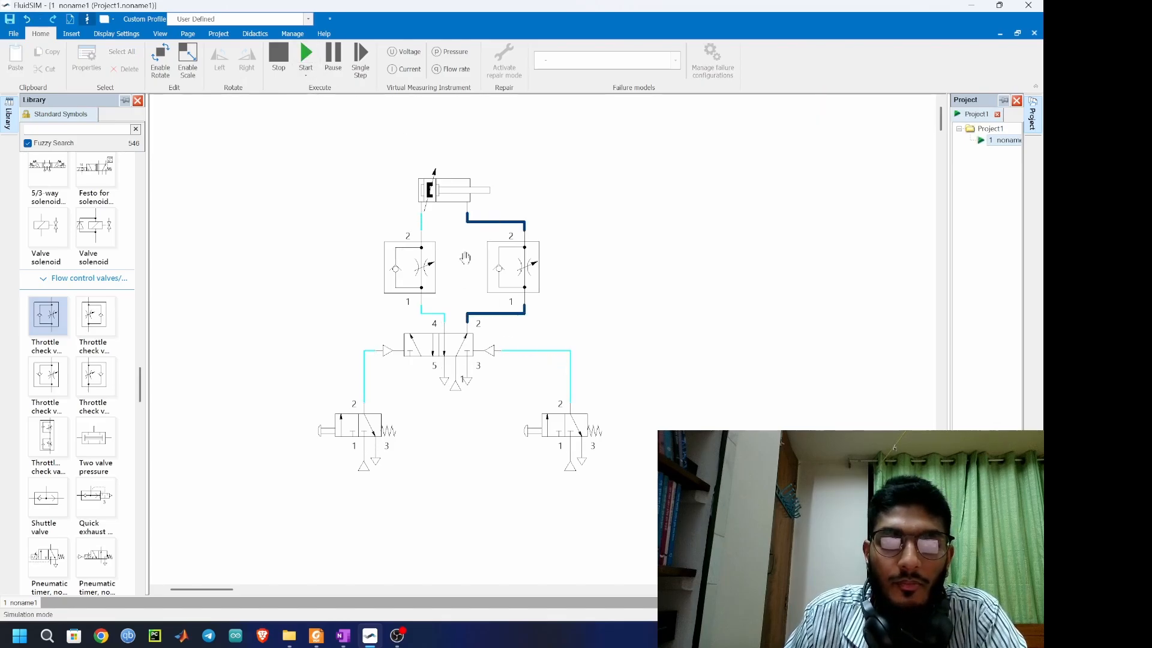
left_click(428, 260)
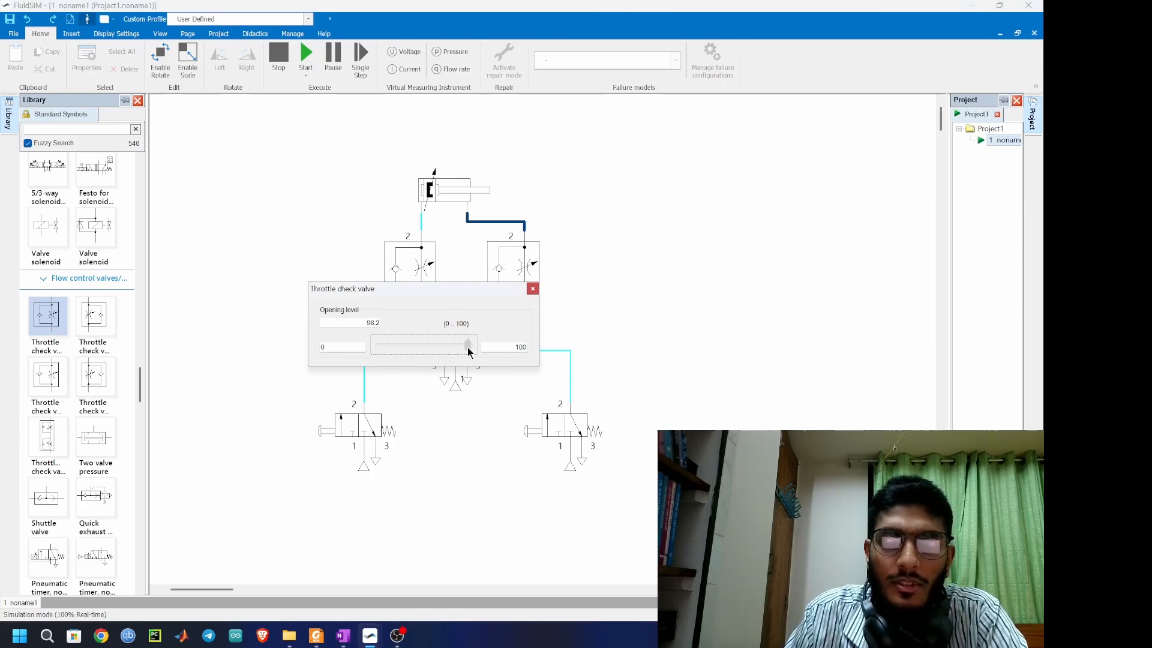
left_click_drag(468, 348, 401, 354)
left_click_drag(355, 323, 391, 324)
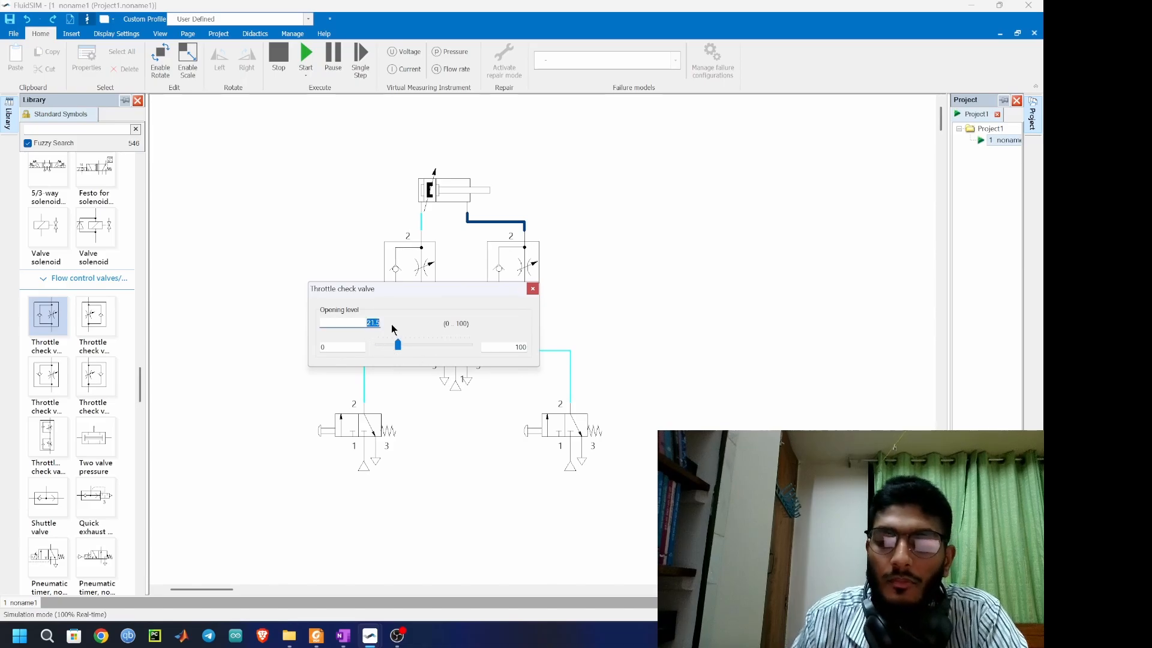
type("20")
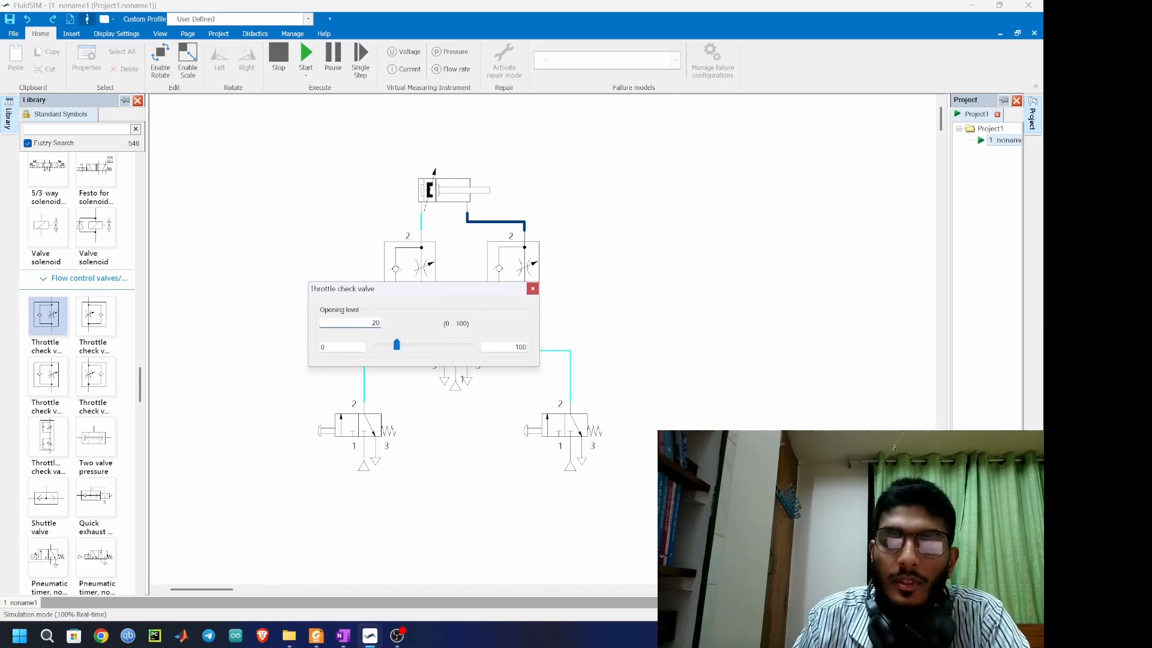
left_click(533, 291)
- Set the right throttle check valve's opening level to 20
double_click(521, 267)
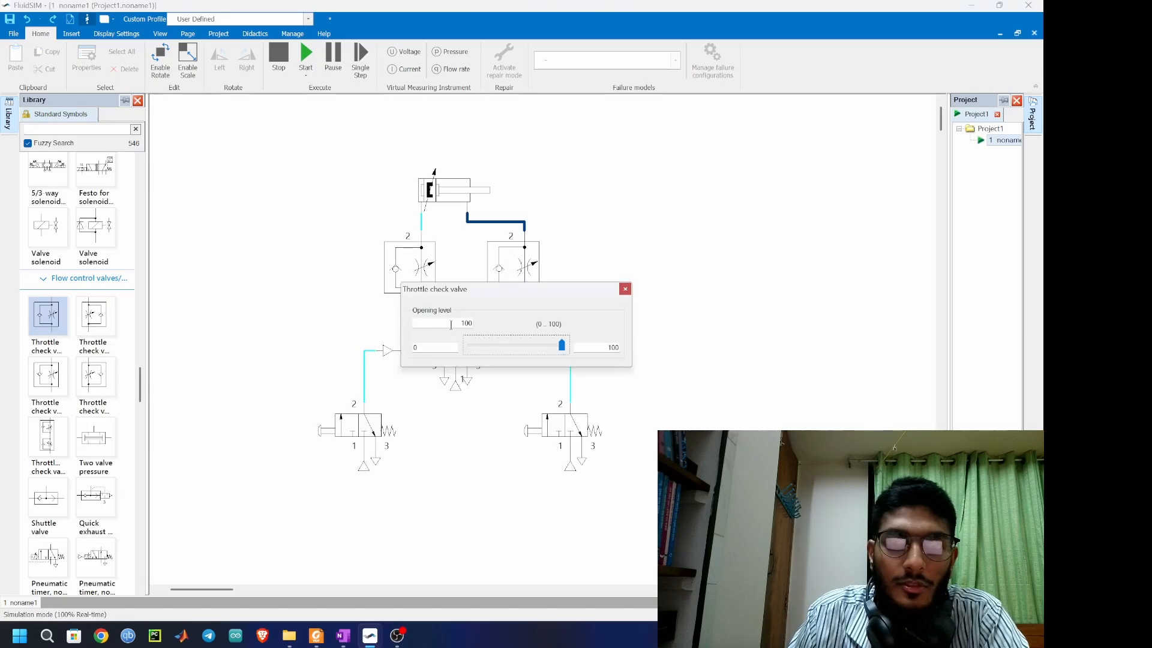
left_click_drag(456, 322, 474, 323)
type("20")
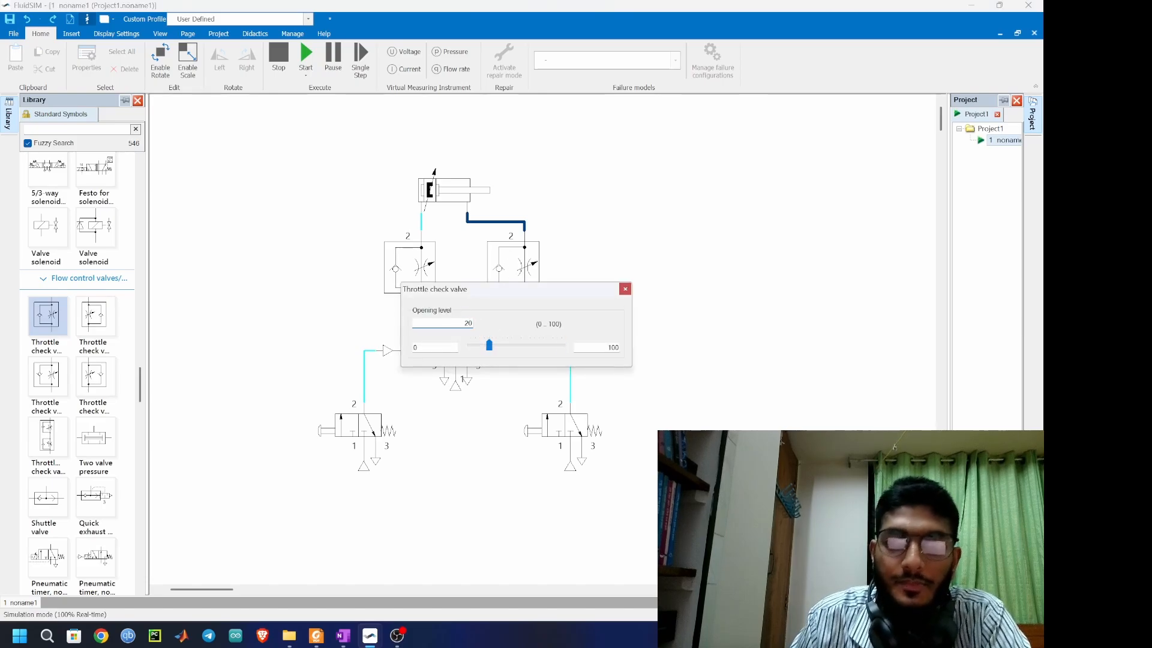
left_click(625, 290)
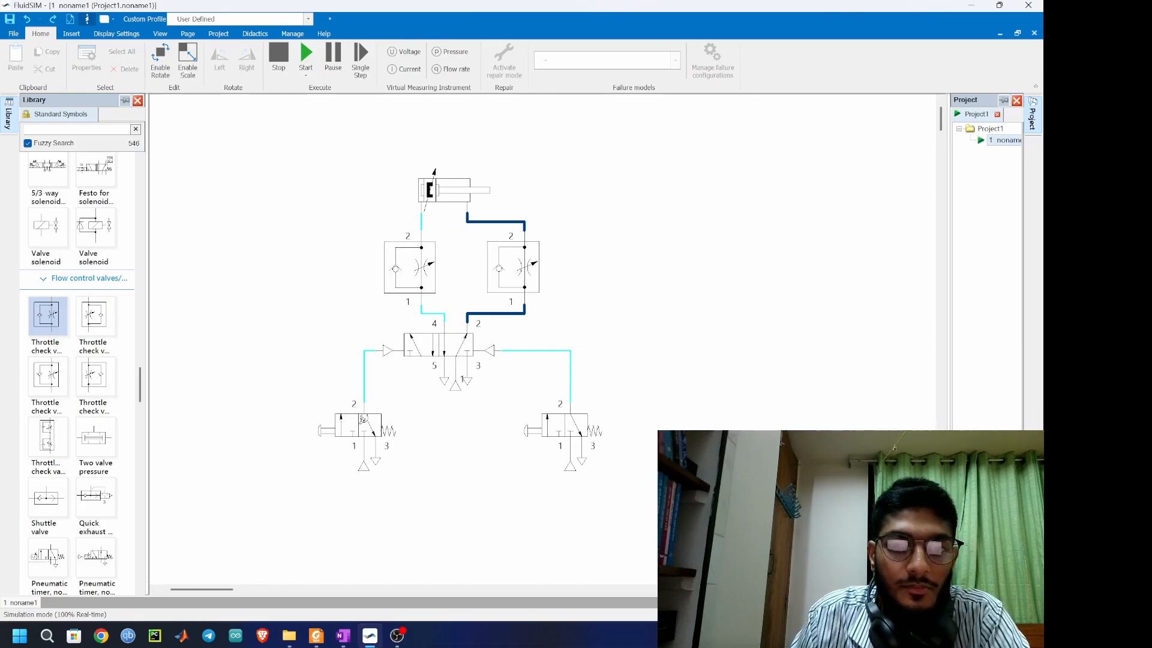
- Actuate the left and right 3/n way valves alternately to test the throttled cylinder's extension and retraction
left_click(363, 420)
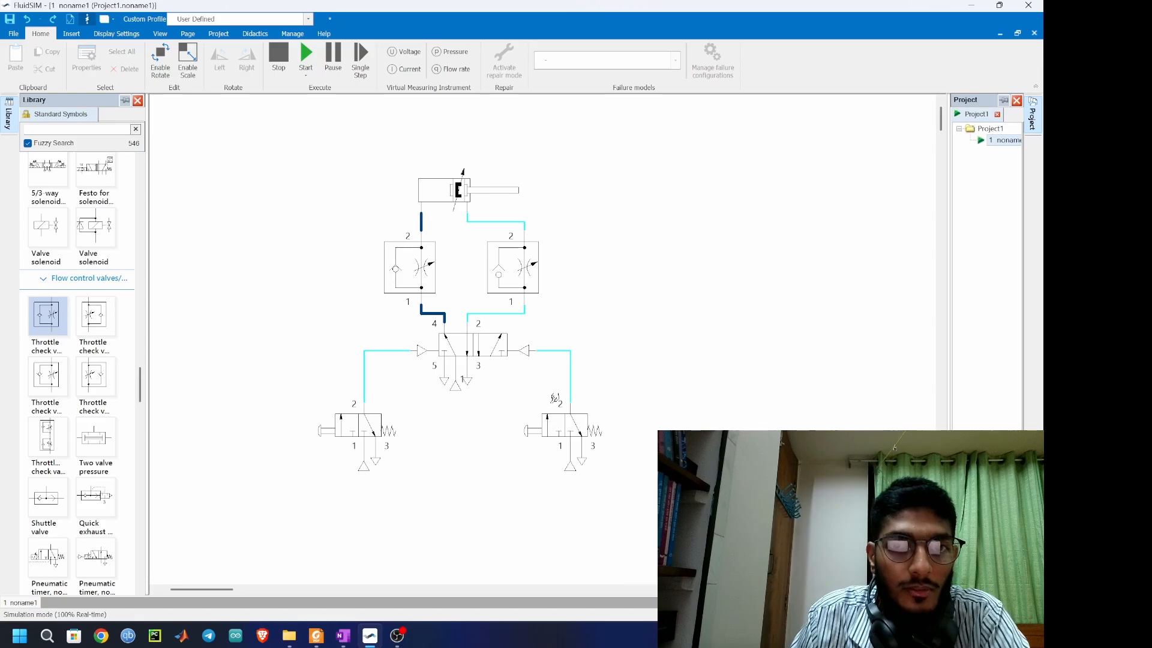
left_click(564, 413)
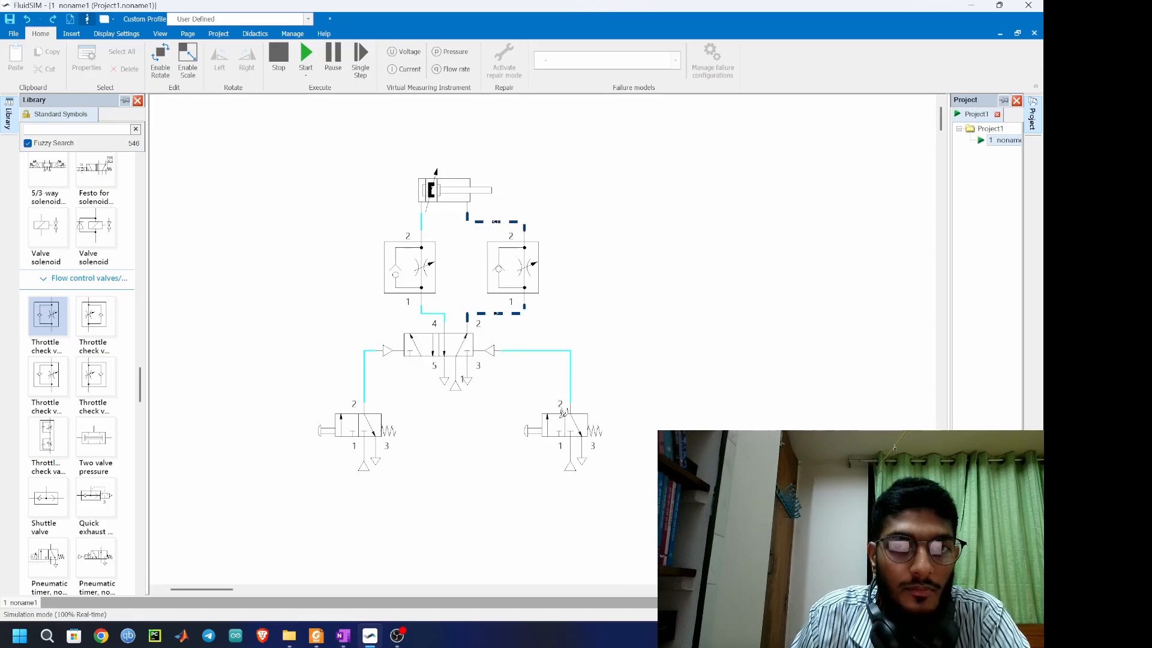
left_click(360, 413)
left_click(558, 420)
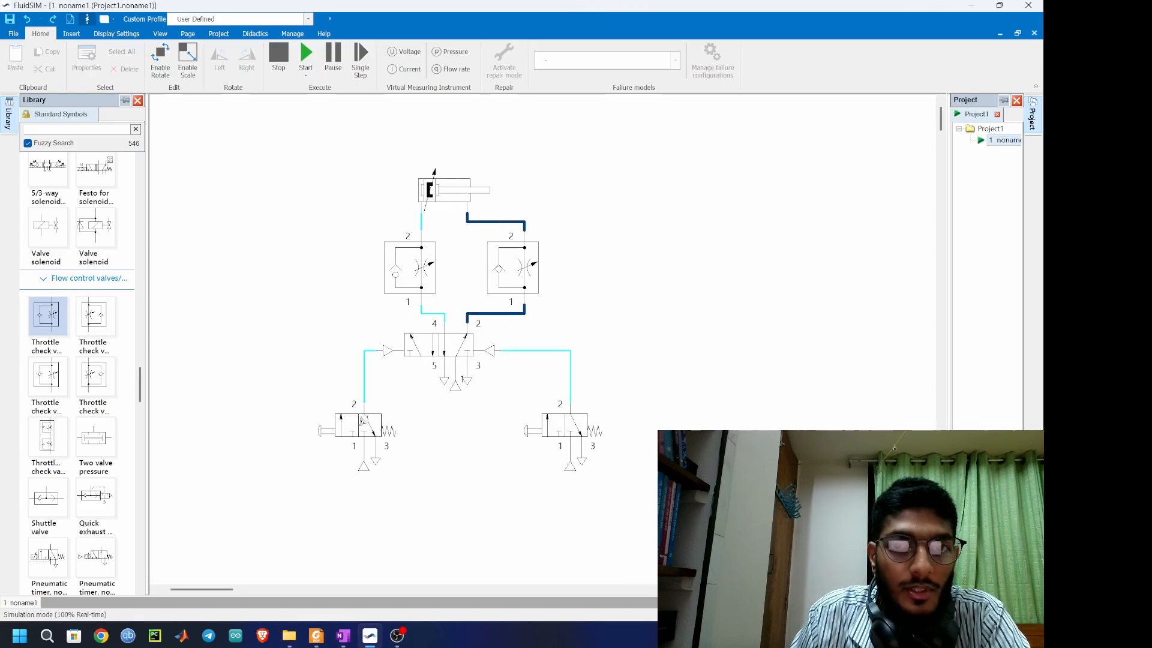
left_click(364, 420)
left_click(566, 425)
left_click(371, 425)
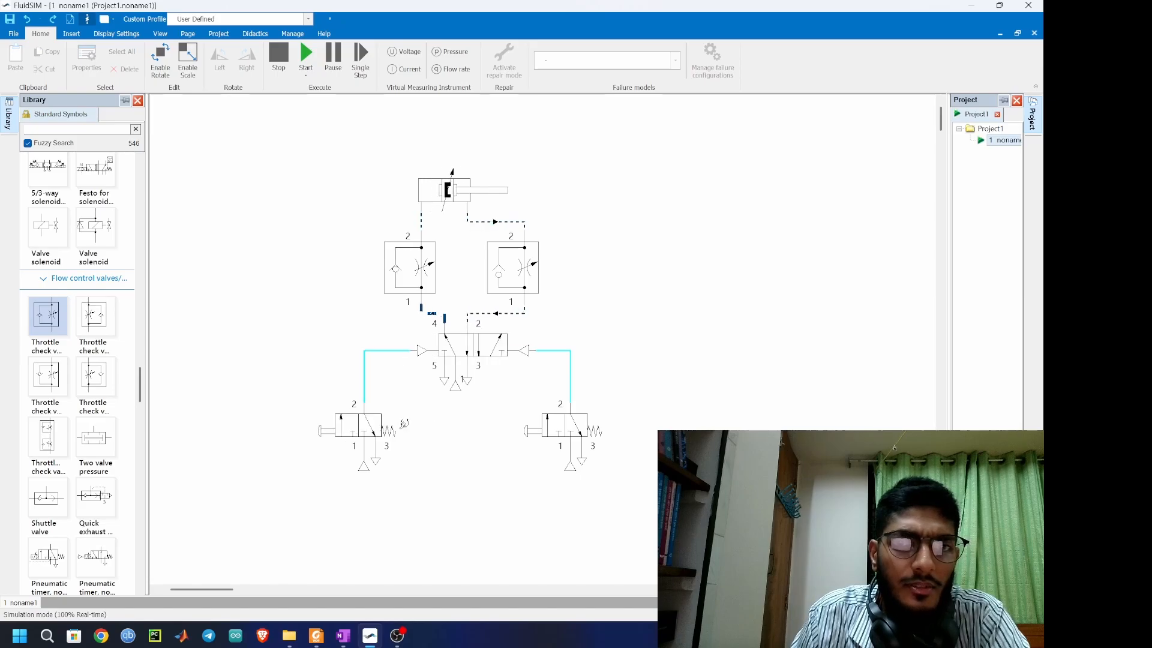
- Set the left throttle check valve's opening level to 5 in the running simulation
left_click(427, 267)
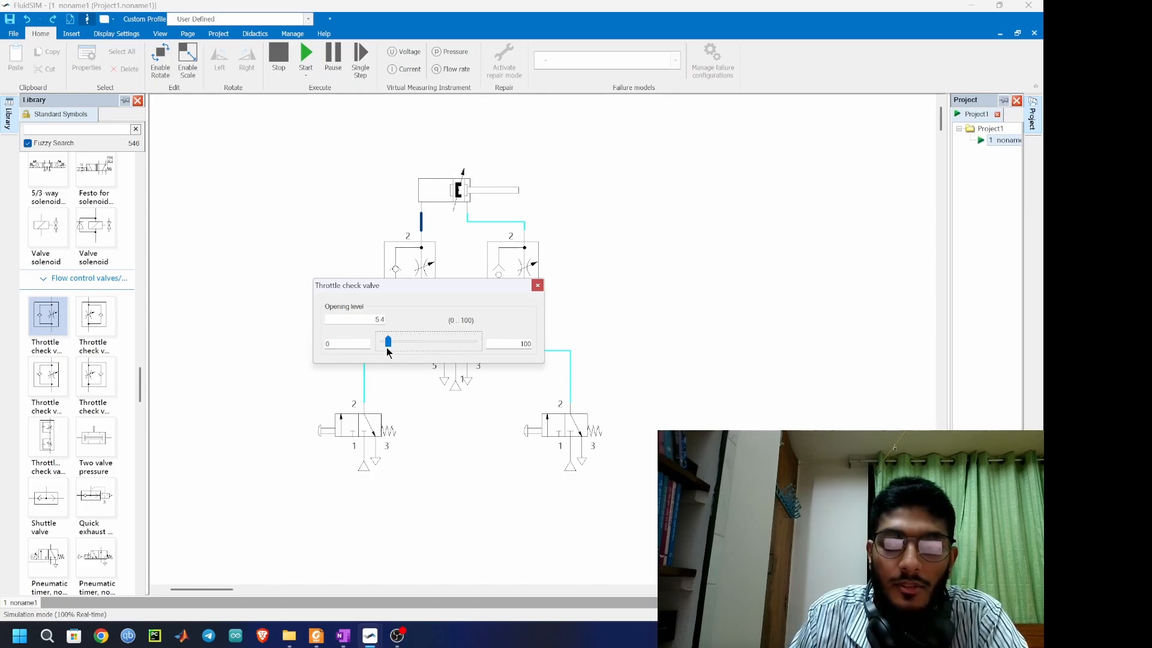
left_click_drag(374, 320, 391, 321)
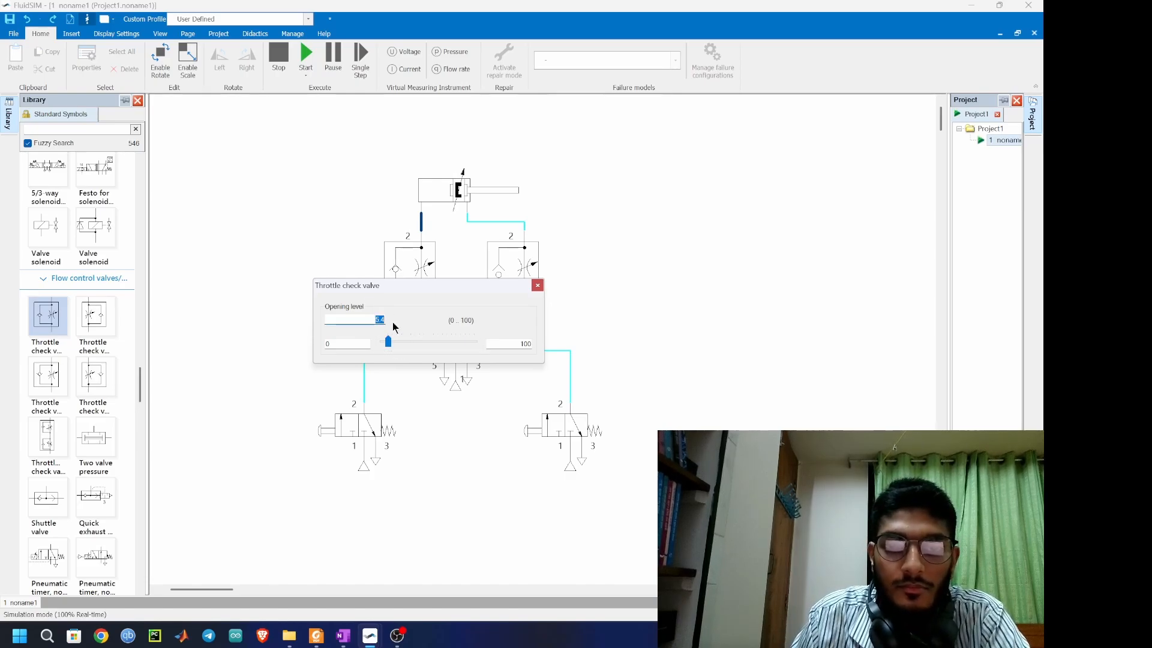
type("5")
left_click(538, 285)
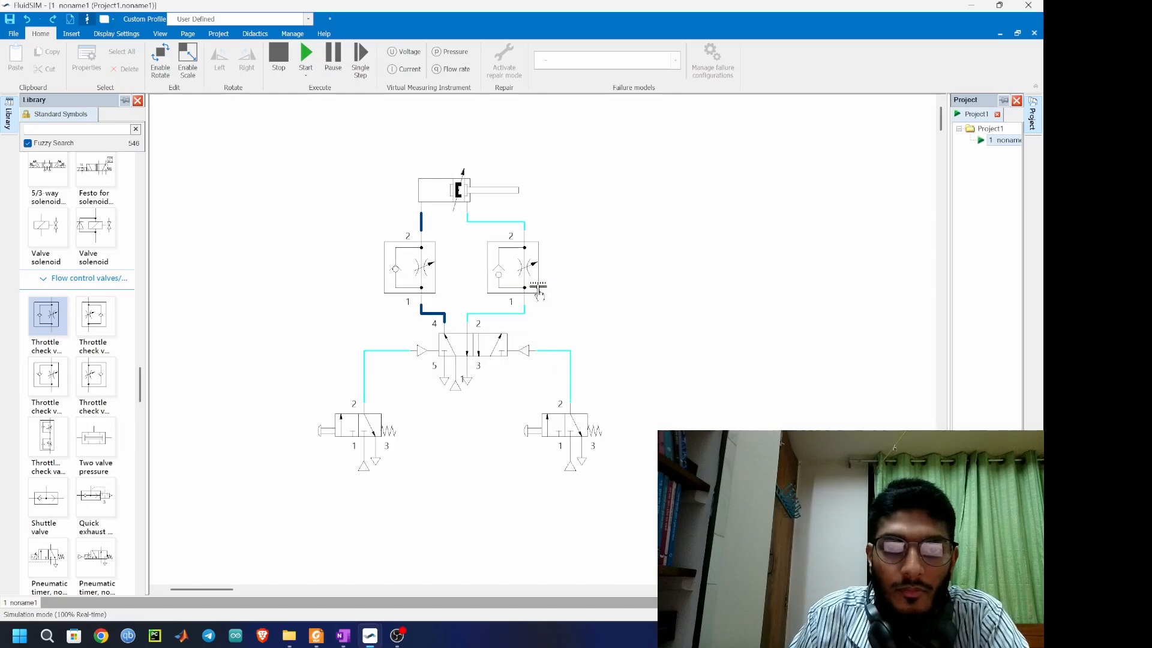
- Set the right throttle check valve's opening level to 5 to match the left one
left_click(422, 271)
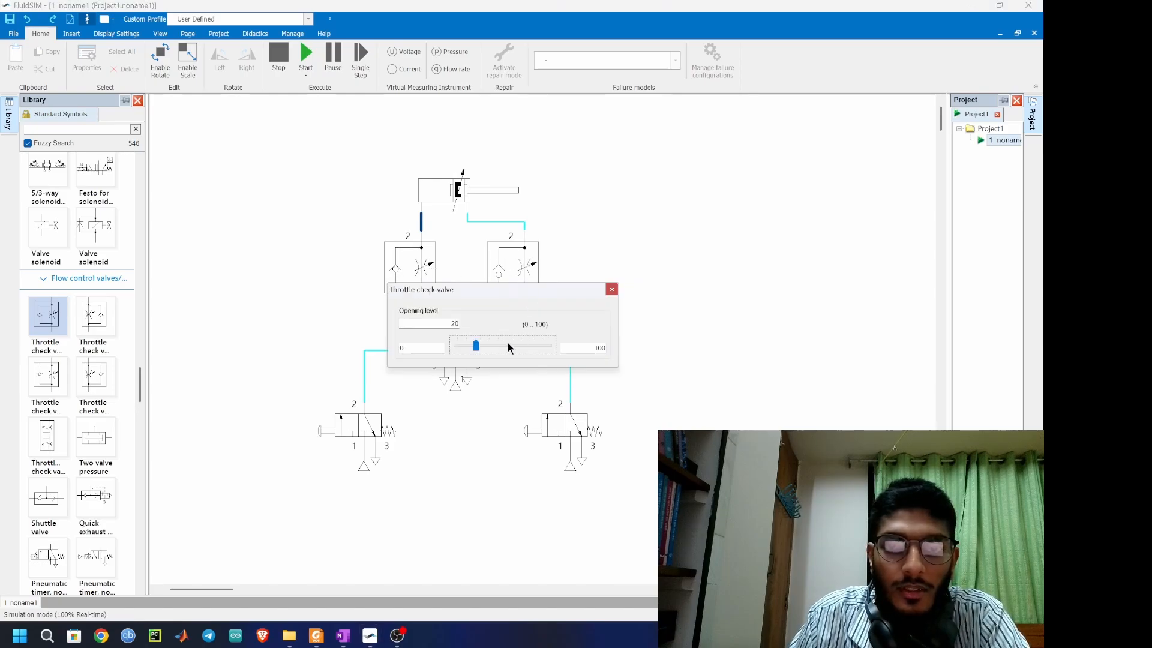
double_click(451, 325)
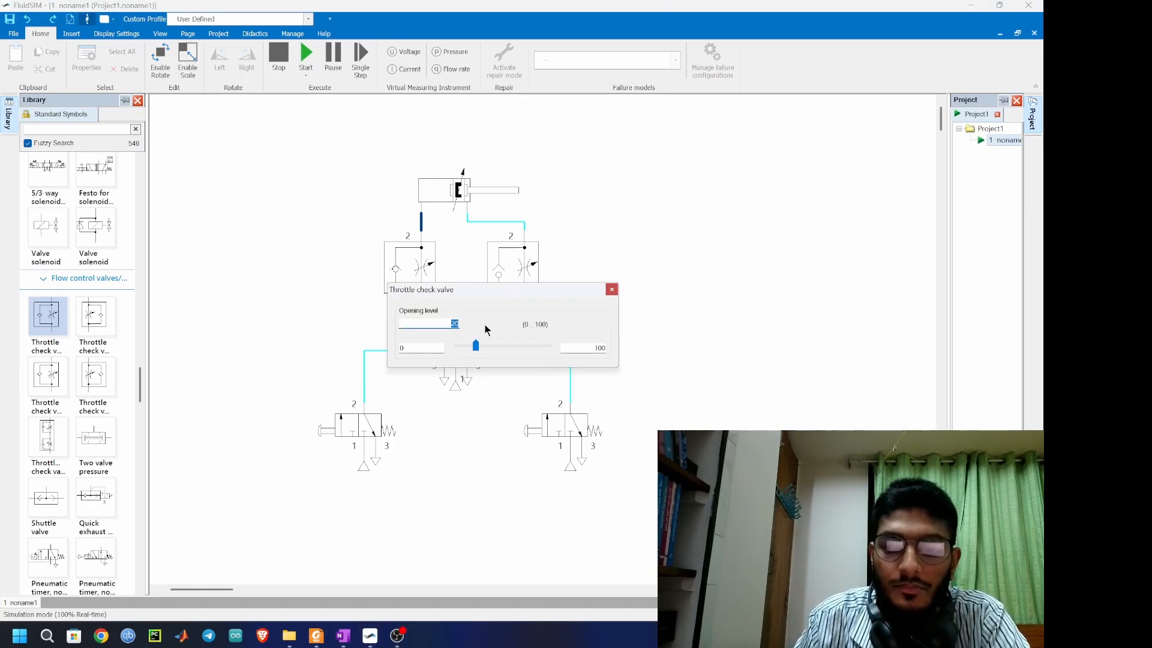
type("5")
left_click(611, 290)
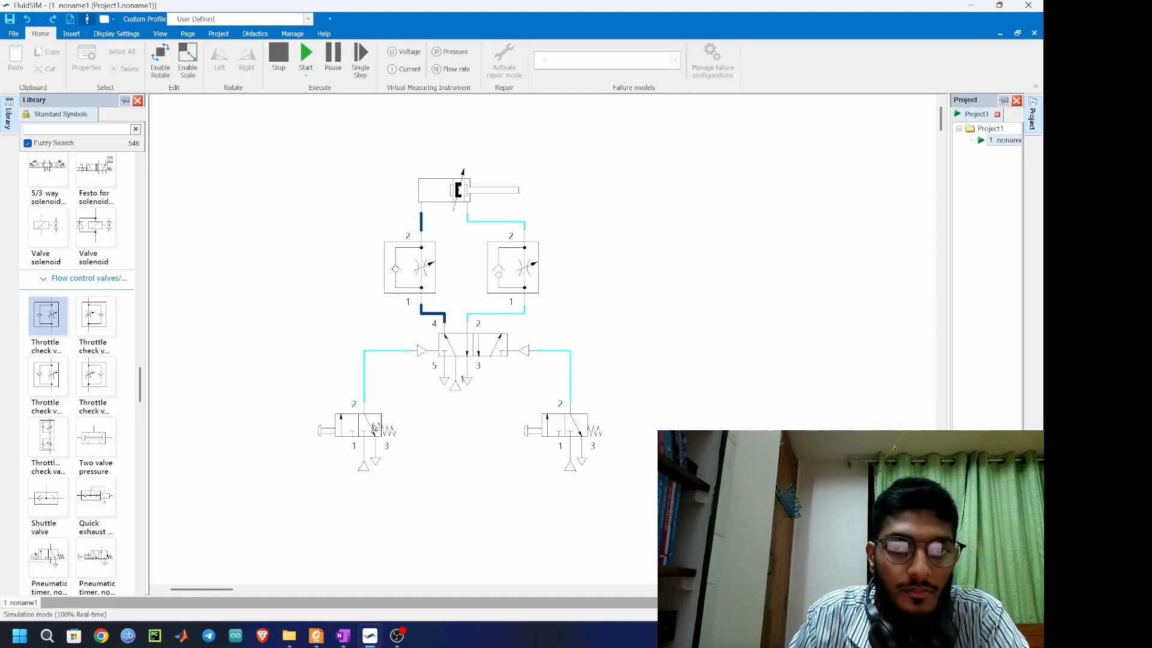
- Set the opening level of both throttle check valves to 10 and actuate the left 3/n way valve
left_click(417, 282)
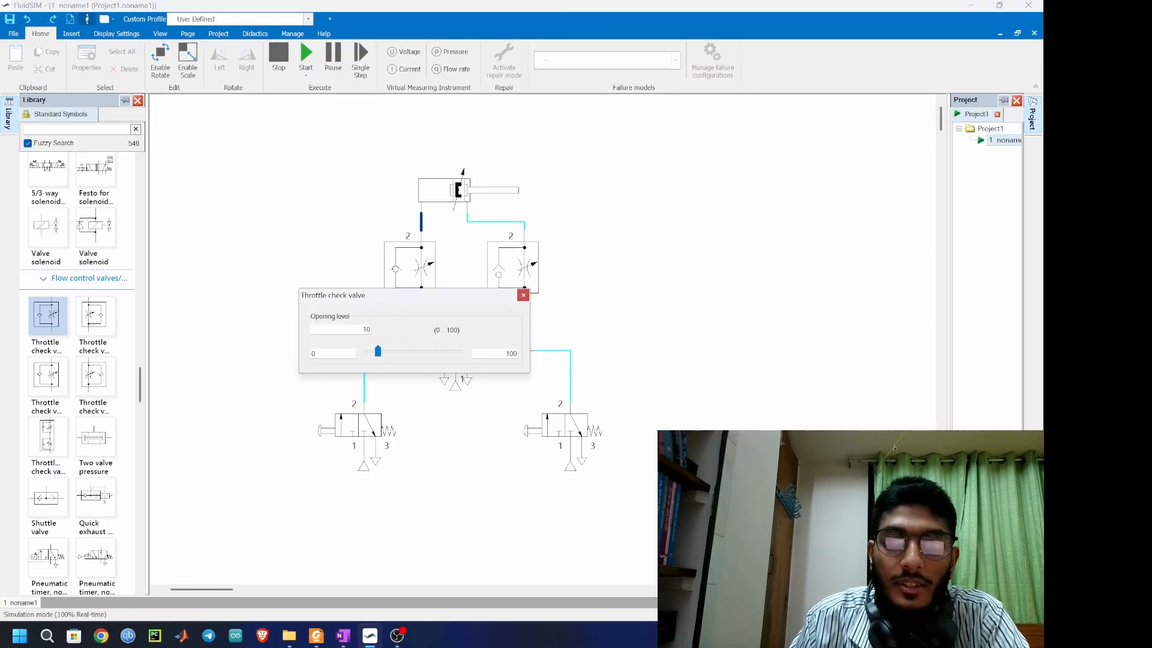
left_click(523, 295)
left_click(520, 285)
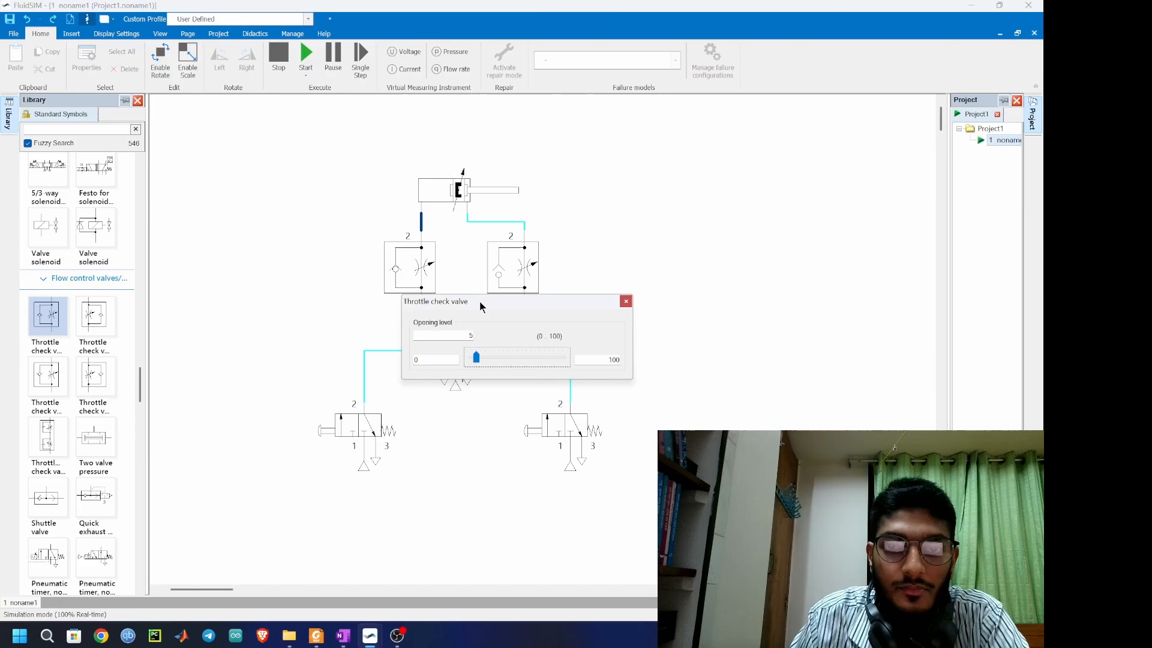
double_click(460, 335)
type("10")
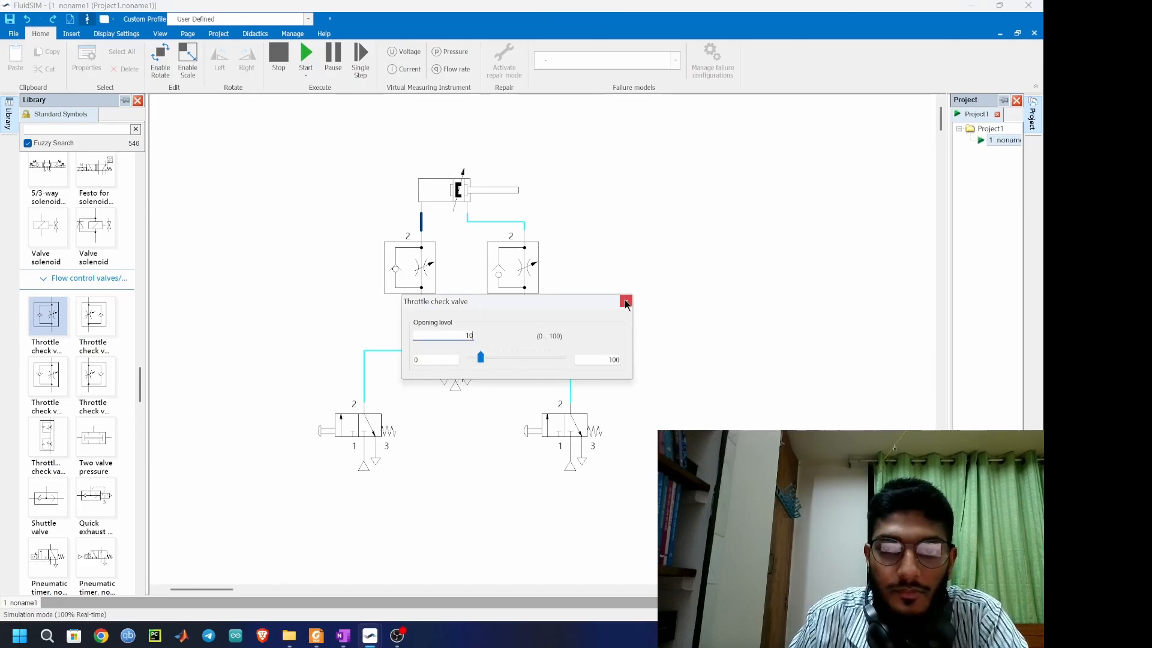
left_click(624, 302)
left_click(358, 425)
left_click(359, 425)
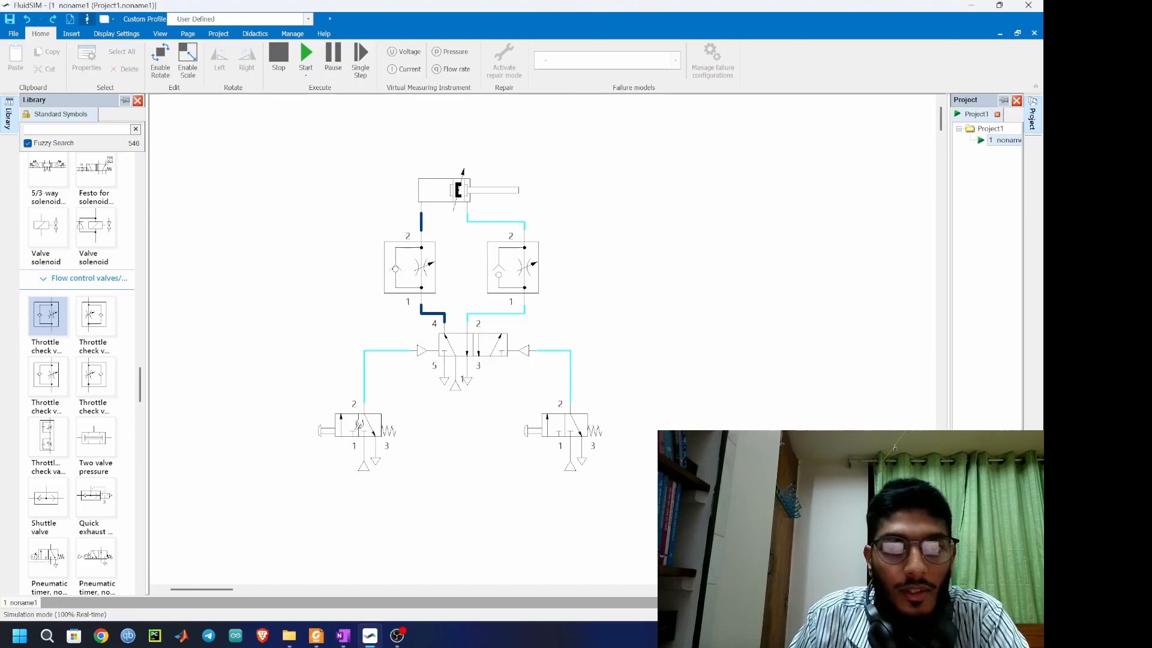
- Set the left throttle check valve's opening level to 15
left_click(412, 279)
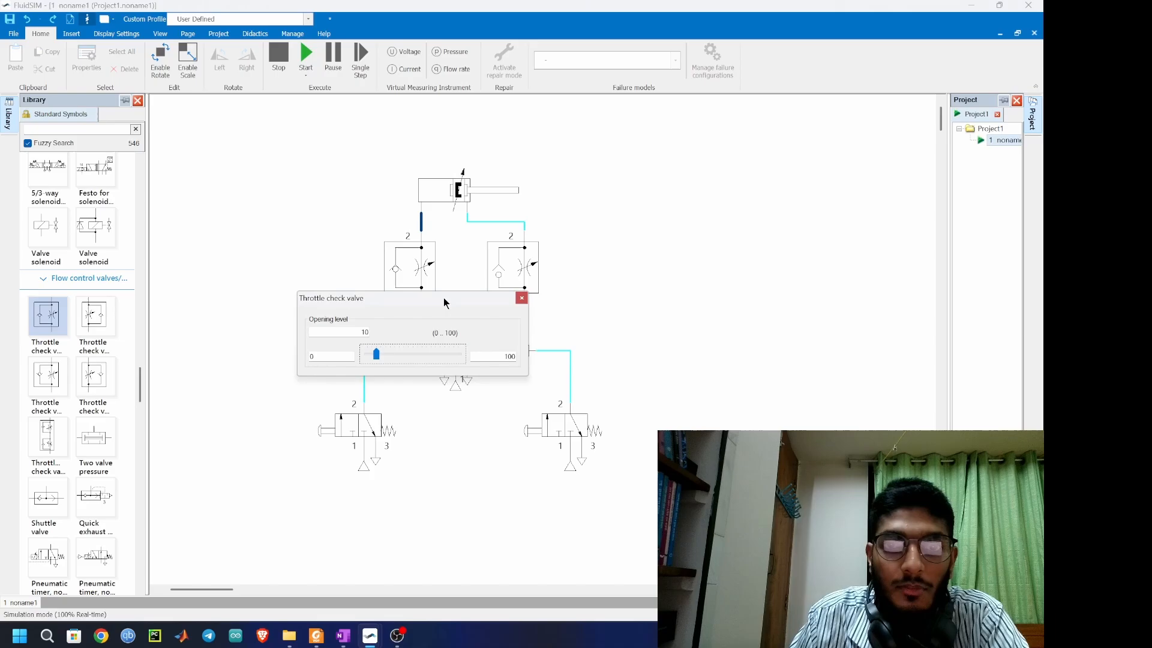
double_click(360, 331)
type("15")
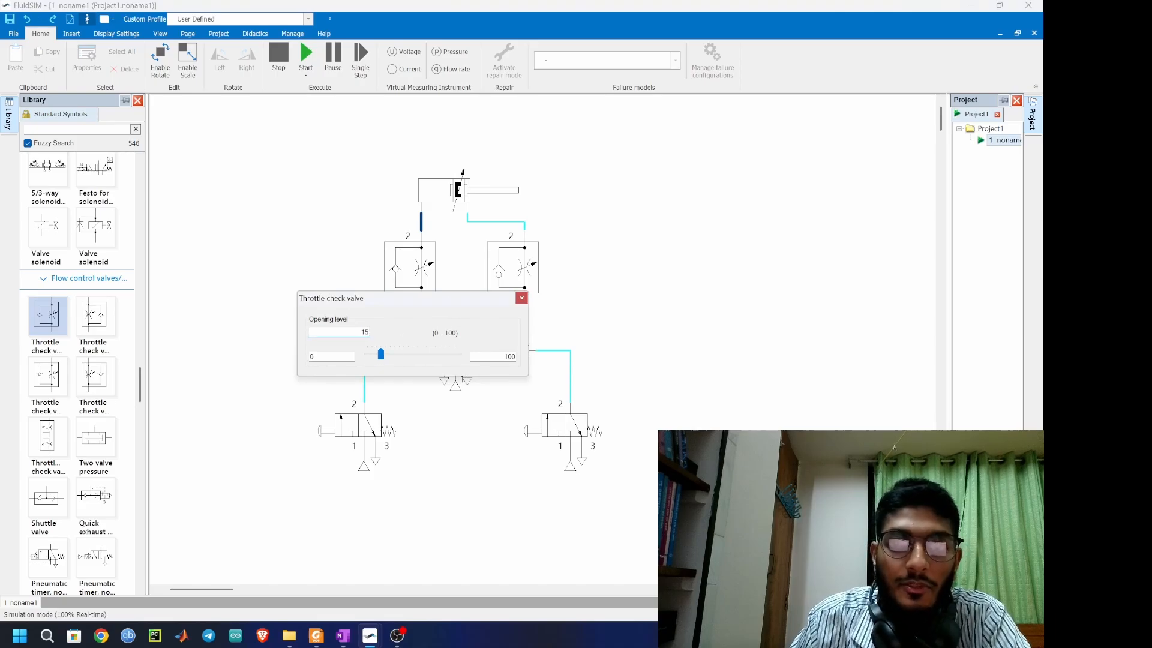
left_click(522, 298)
- Set the right throttle check valve's opening level to 15
left_click(515, 271)
double_click(469, 329)
type("1")
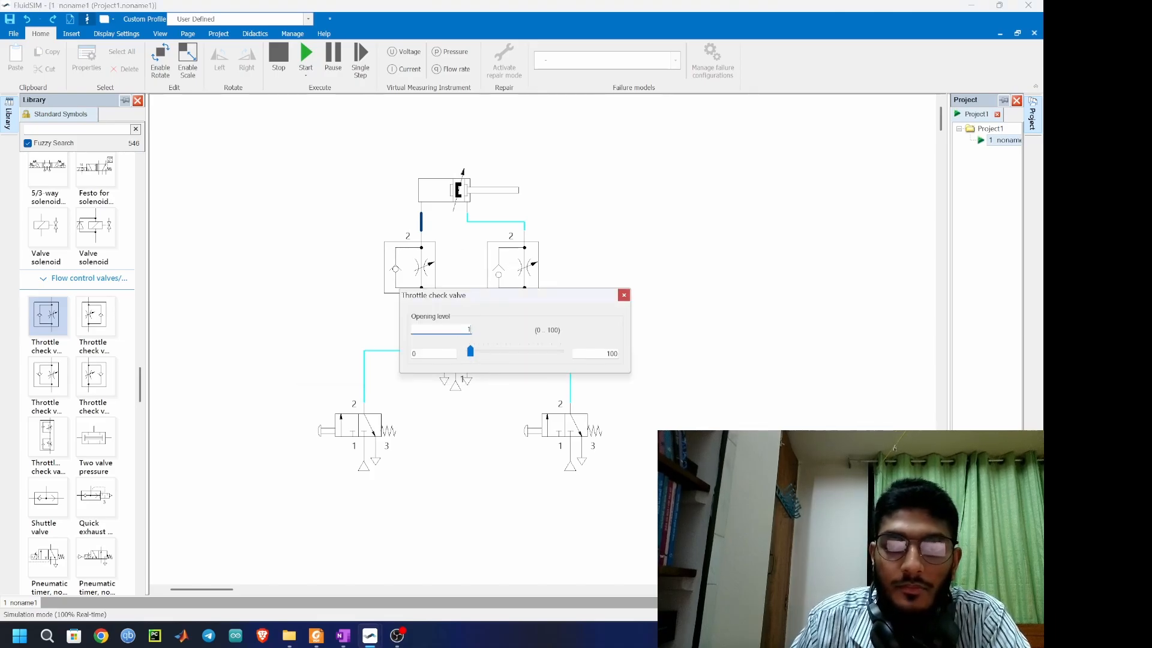
type("6")
key("BackSpace")
type("5")
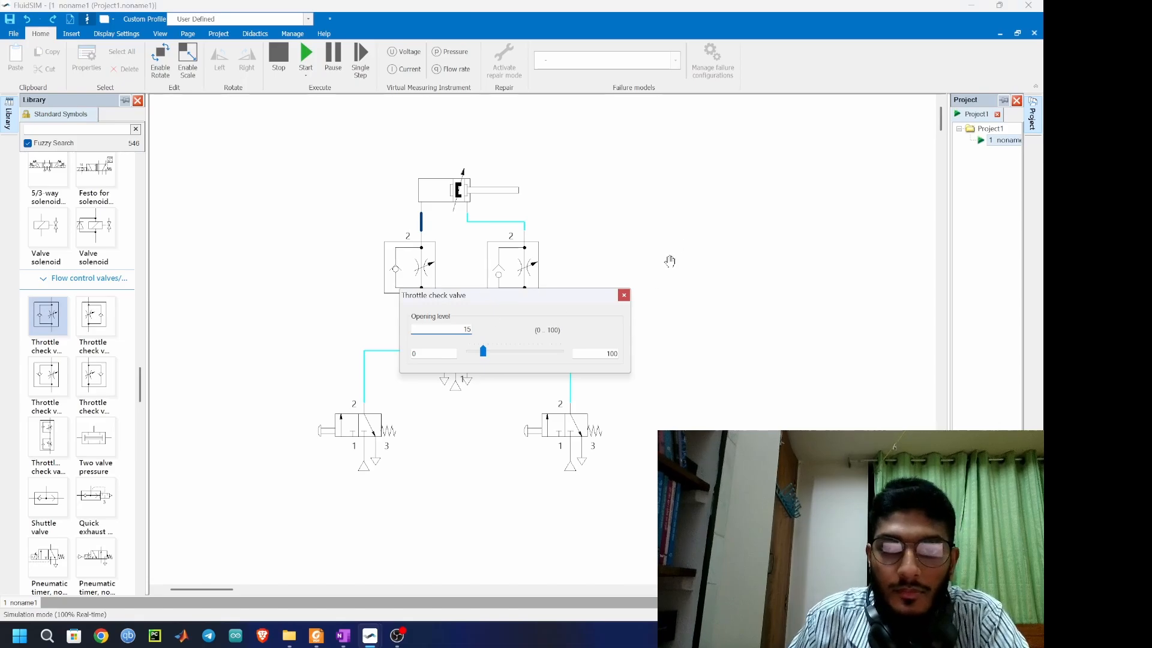
left_click(624, 295)
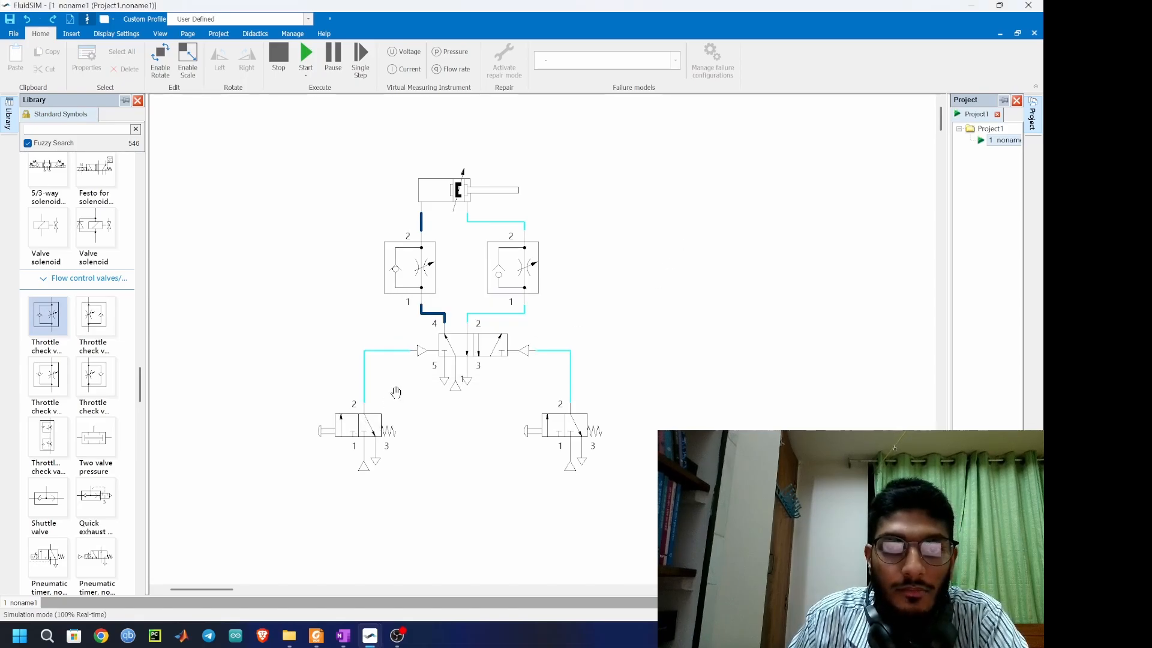
- Set the left throttle check valve's opening level to 20
left_click(410, 267)
double_click(366, 323)
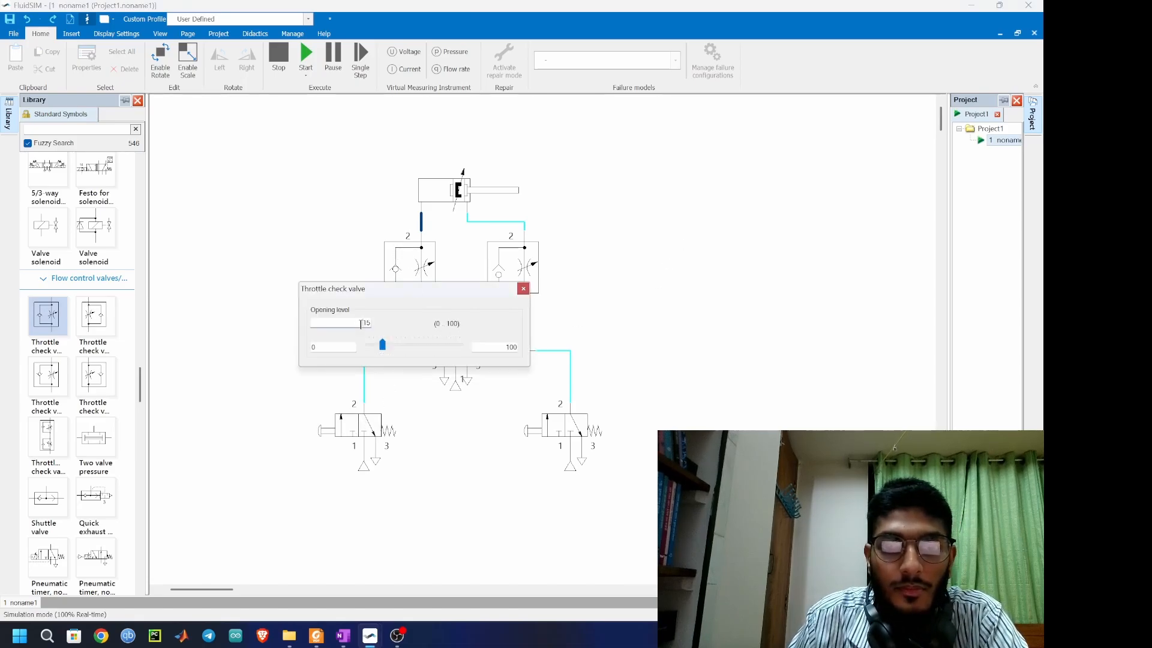
type("20")
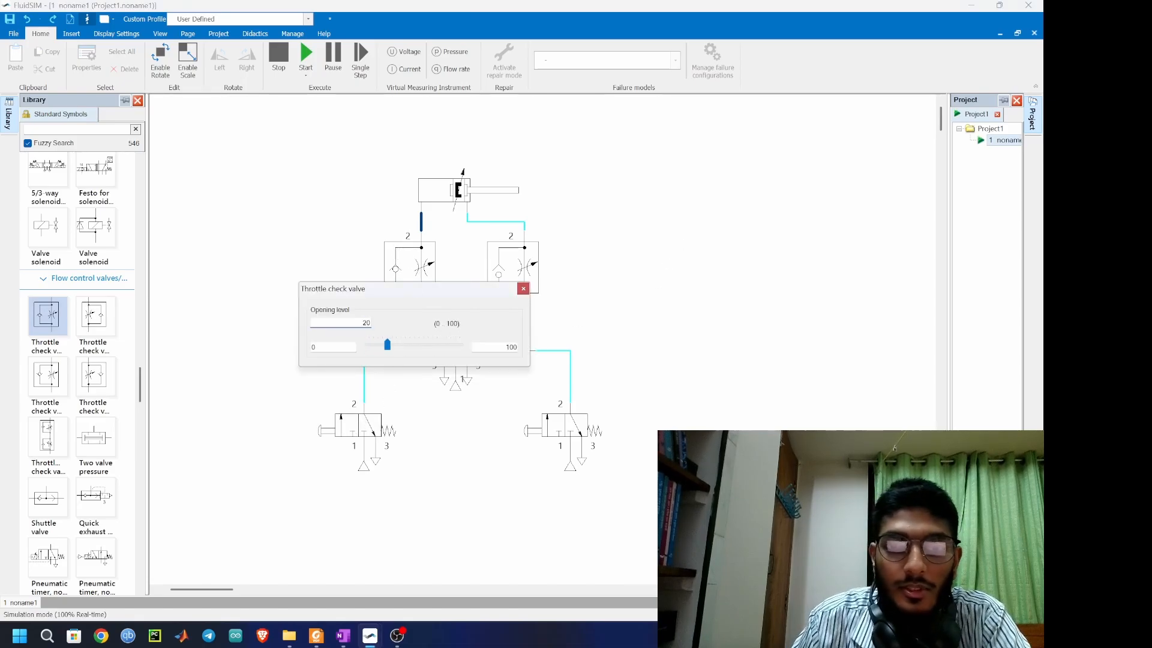
left_click(523, 288)
- Set the right throttle check valve's opening level to 20
left_click(499, 267)
double_click(432, 321)
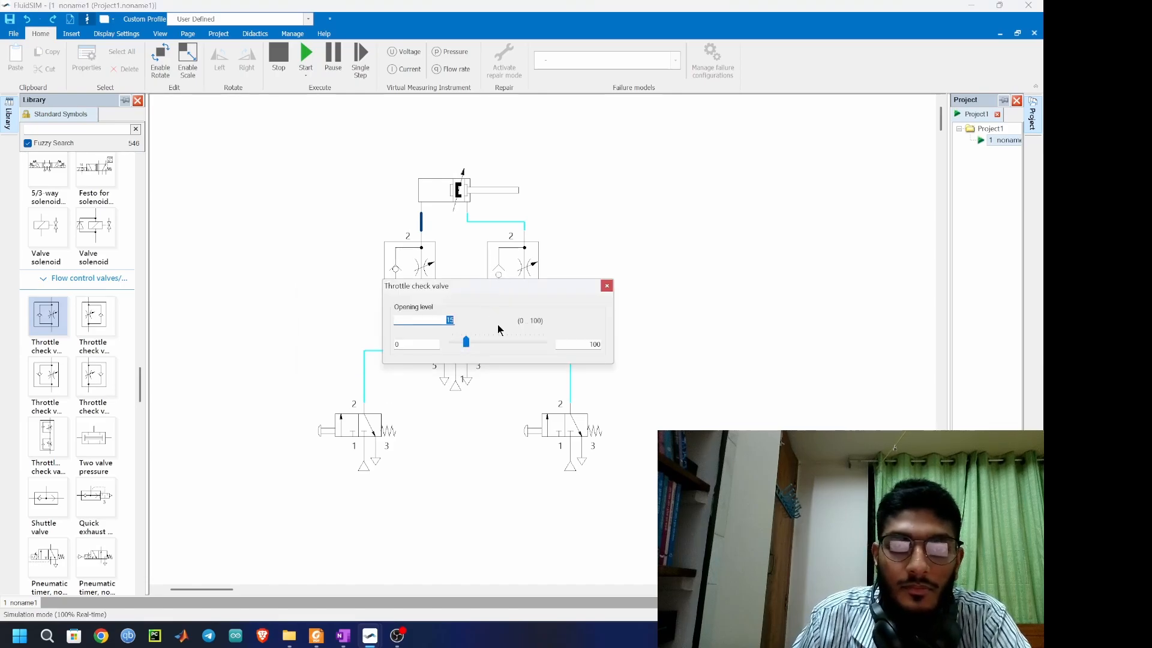
type("20")
left_click(607, 288)
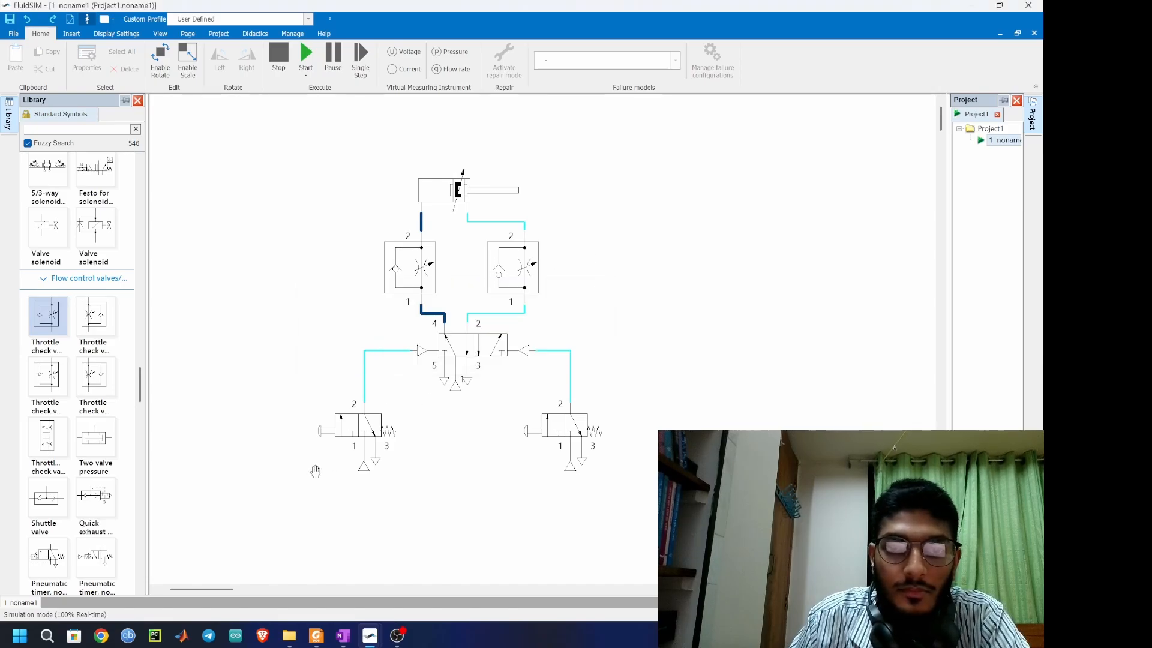
- Actuate the left and right 3/n way valves alternately to test the cylinder's stroke speed at opening level 20
left_click(364, 421)
left_click(566, 424)
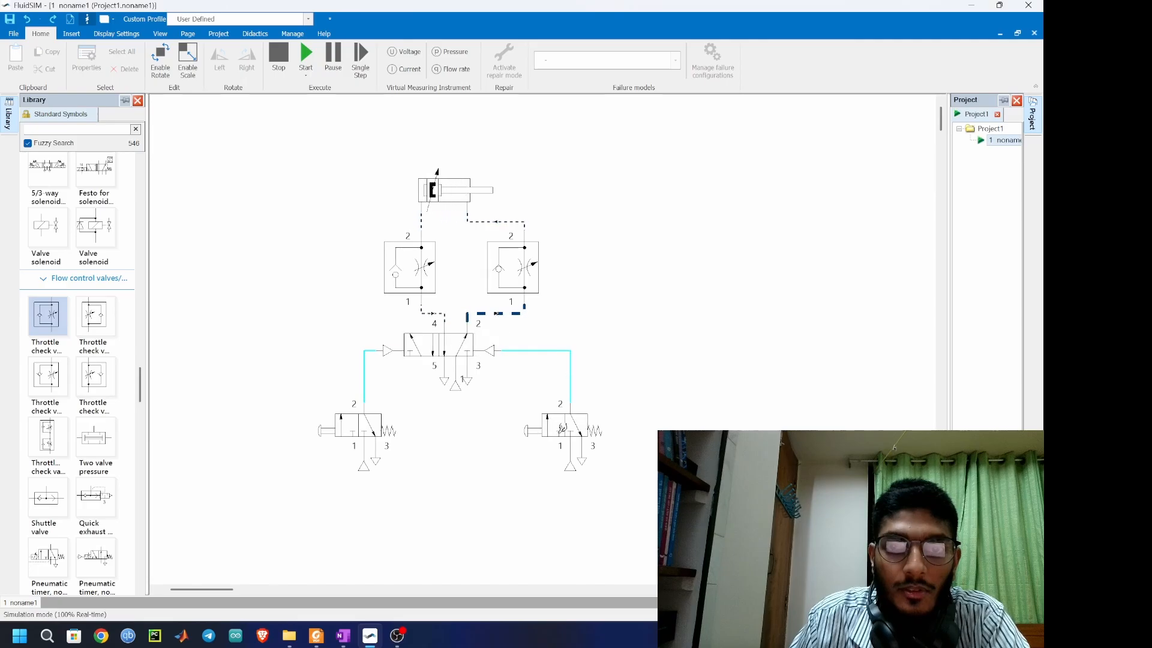
left_click(367, 419)
left_click(572, 426)
left_click(371, 423)
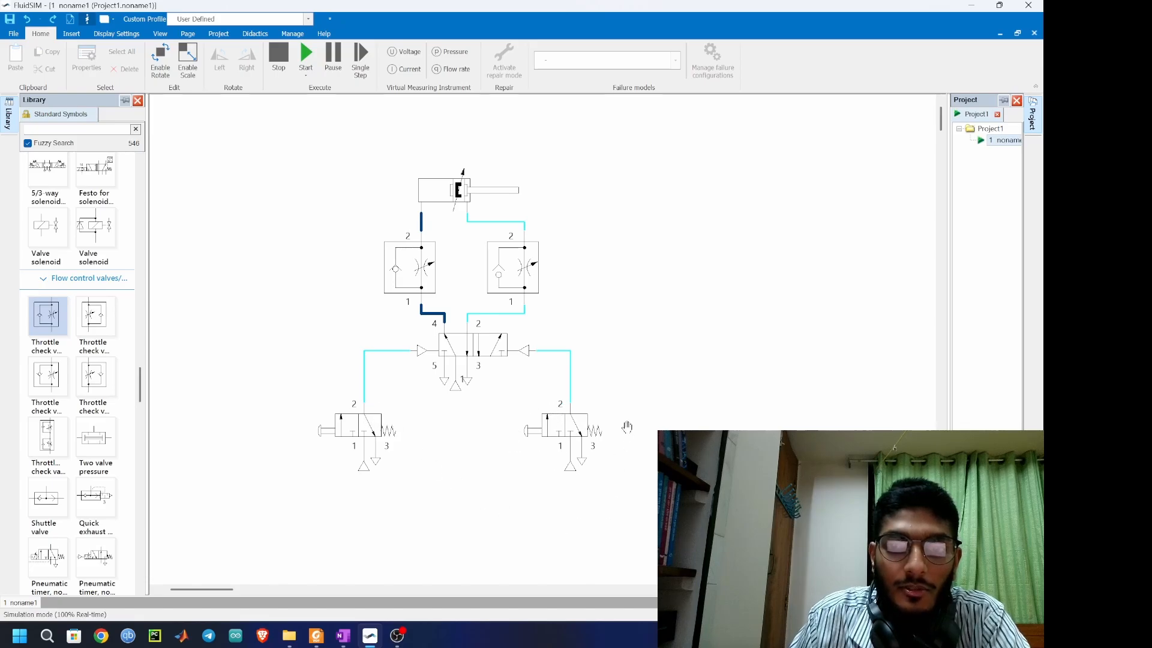
- Set the opening level of both the left and right throttle check valves to 5
left_click(413, 280)
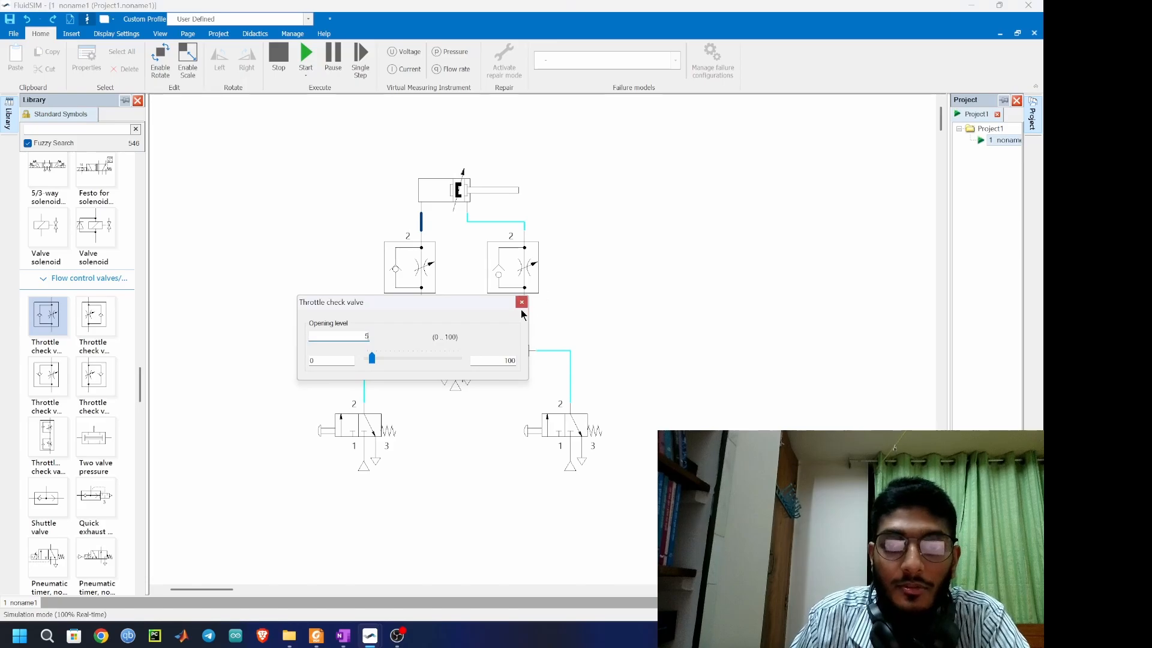
left_click(516, 264)
double_click(463, 324)
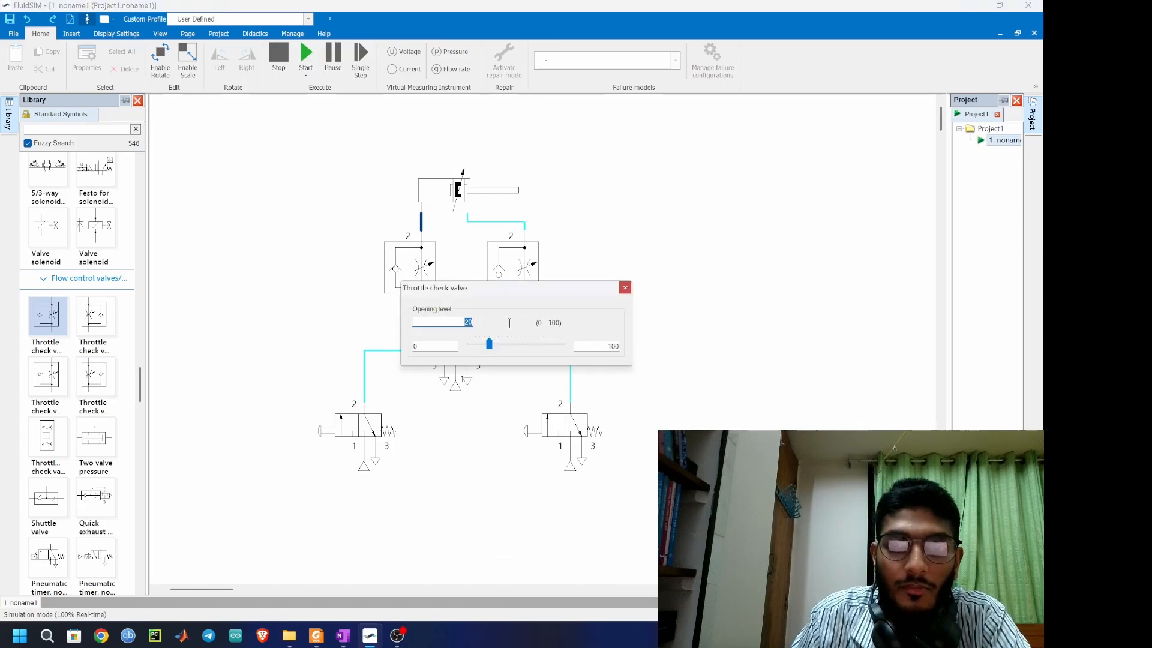
type("5")
left_click(625, 288)
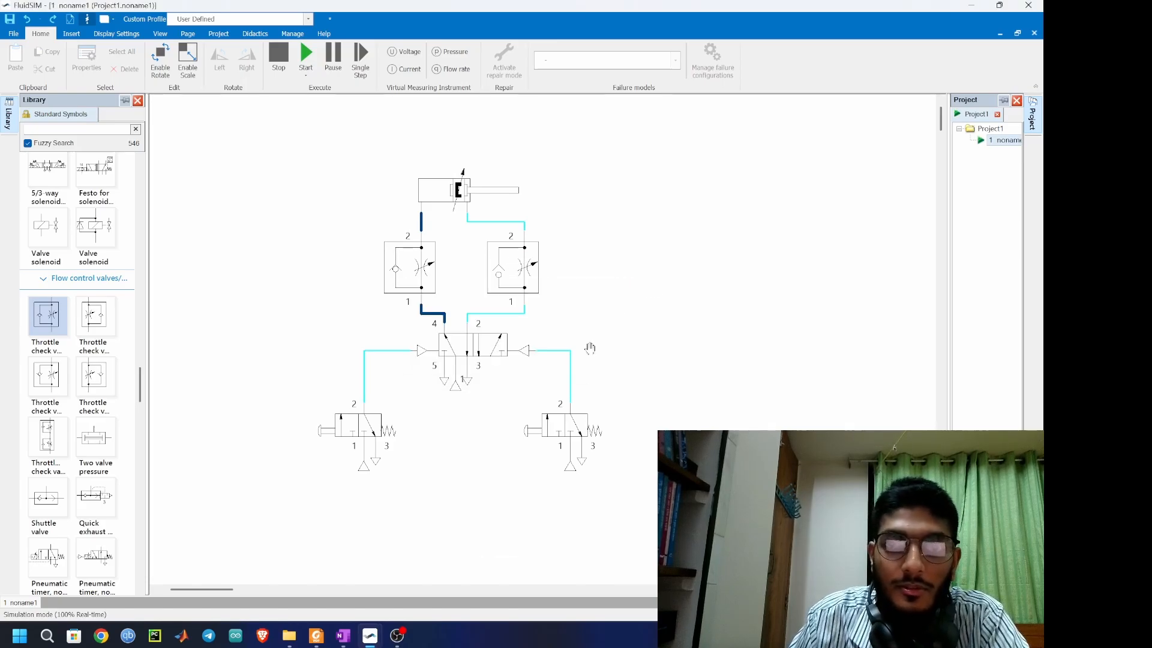
- Actuate the left and right 3/n way valves alternately to test the cylinder's stroke speed at opening level 5
left_click(354, 426)
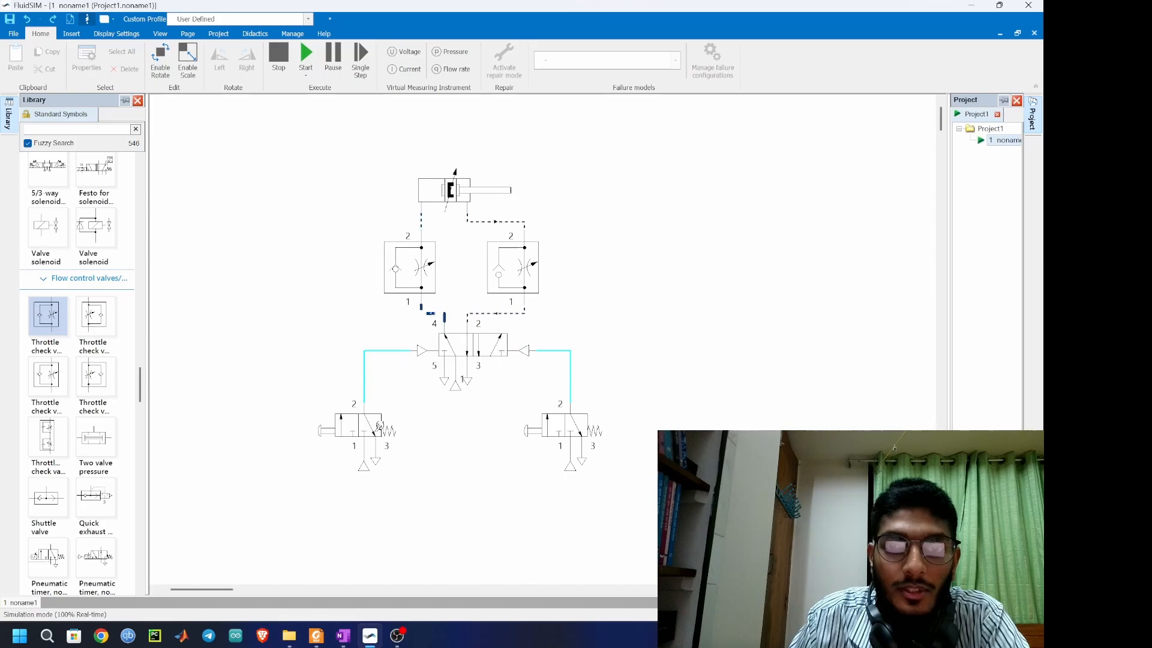
left_click(566, 426)
left_click(338, 421)
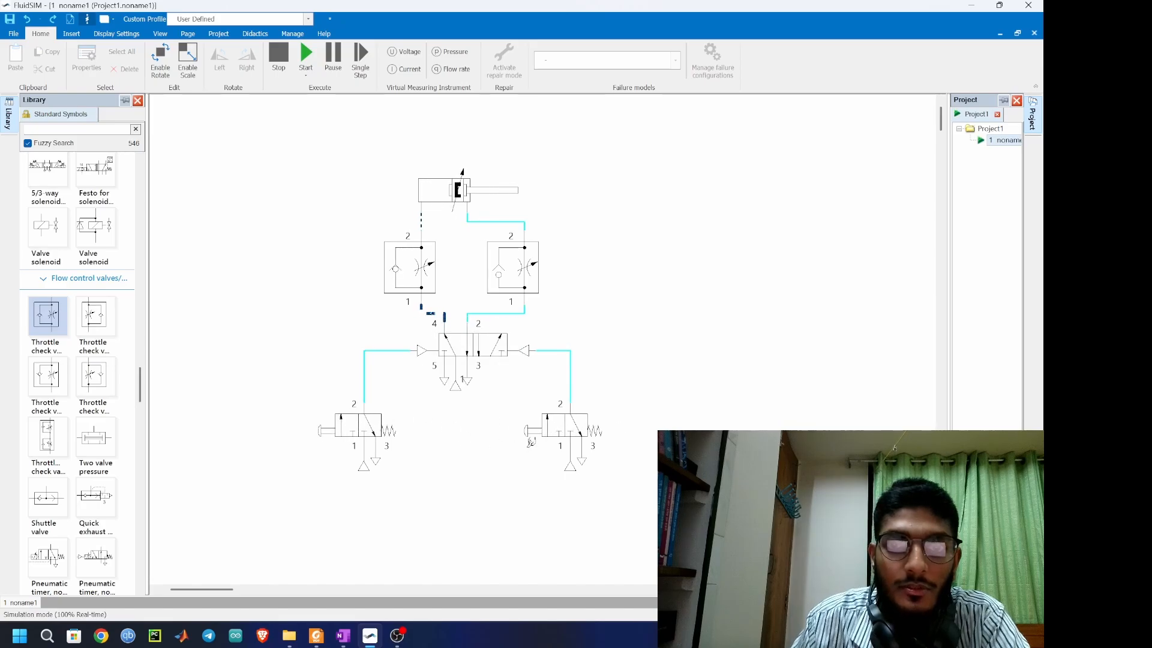
left_click(375, 431)
left_click(546, 419)
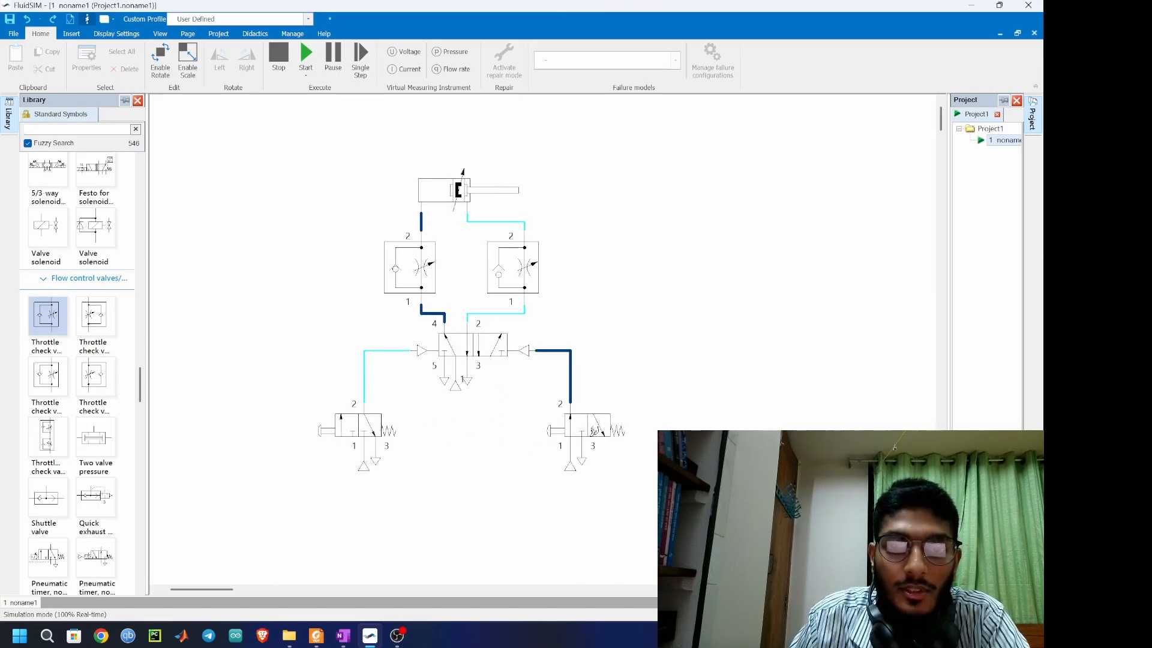
left_click(377, 423)
left_click(568, 429)
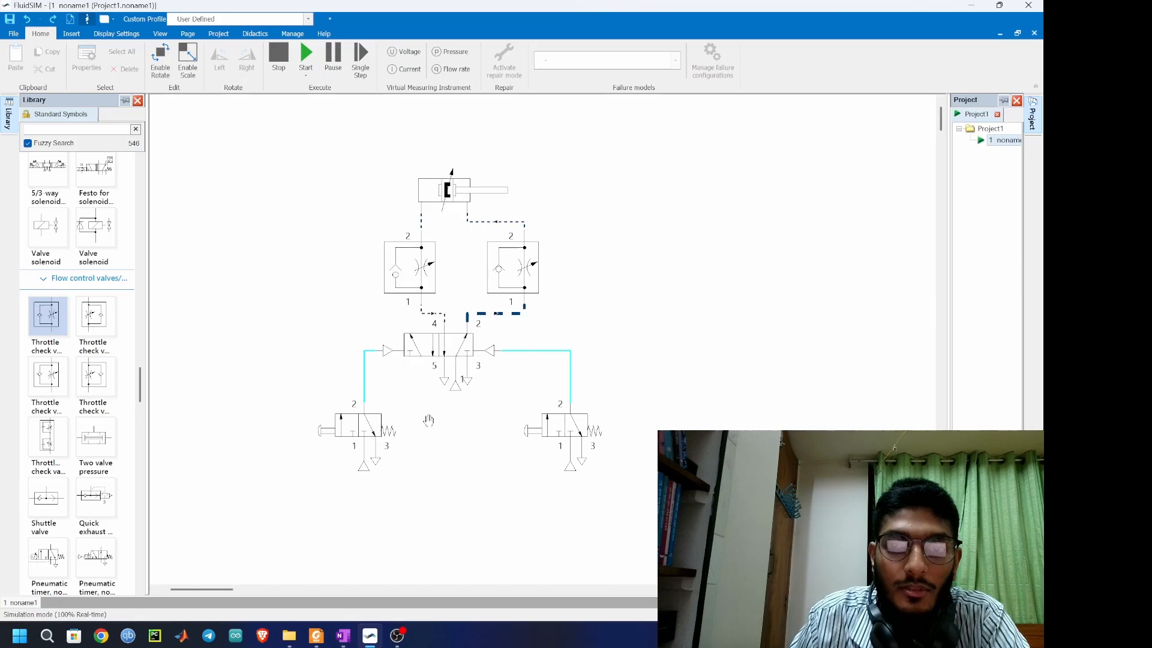
left_click(372, 424)
left_click(552, 425)
left_click(337, 425)
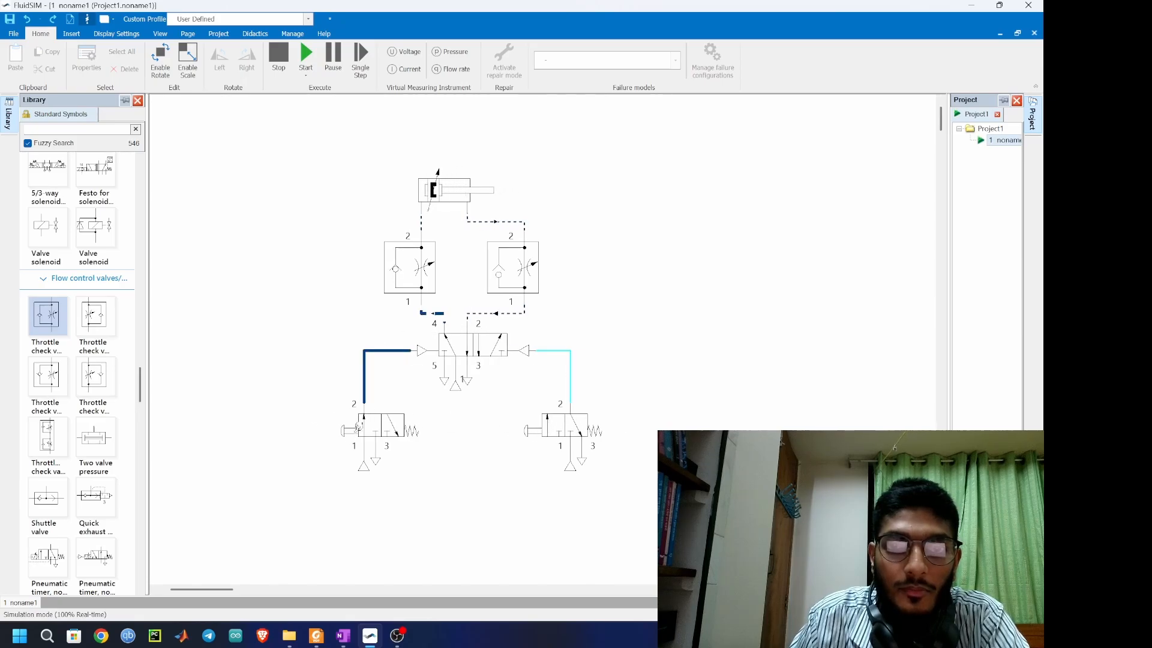
- Set the left throttle check valve's opening level to 1 and adjust the right throttle check valve's opening level
left_click(395, 275)
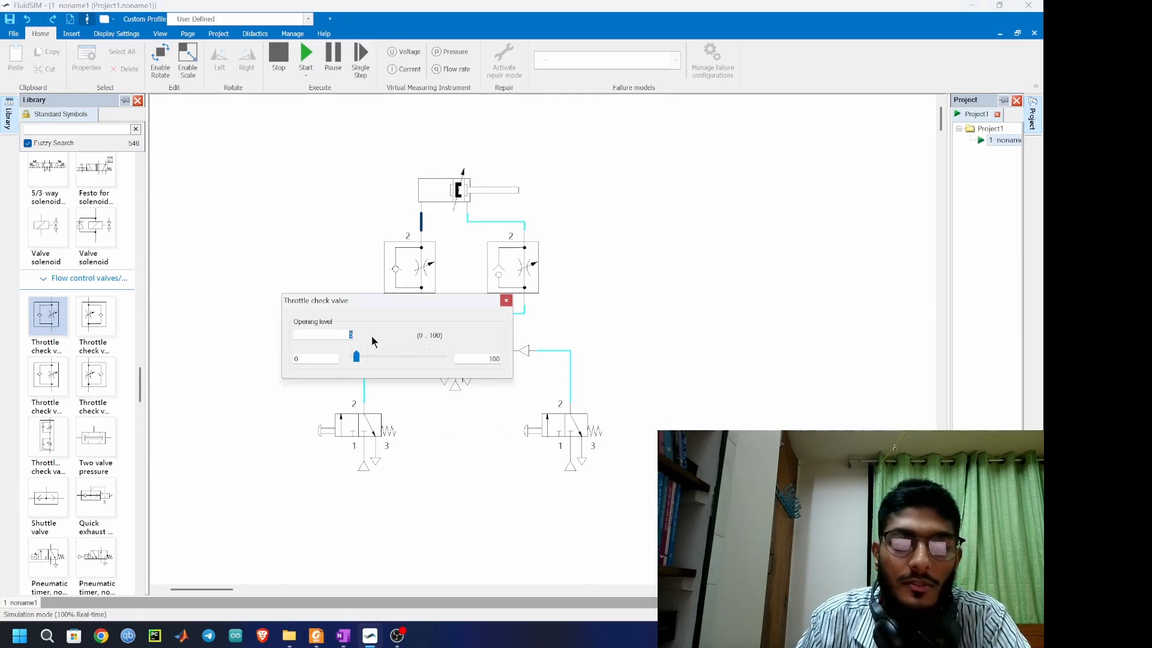
left_click(506, 300)
left_click(512, 277)
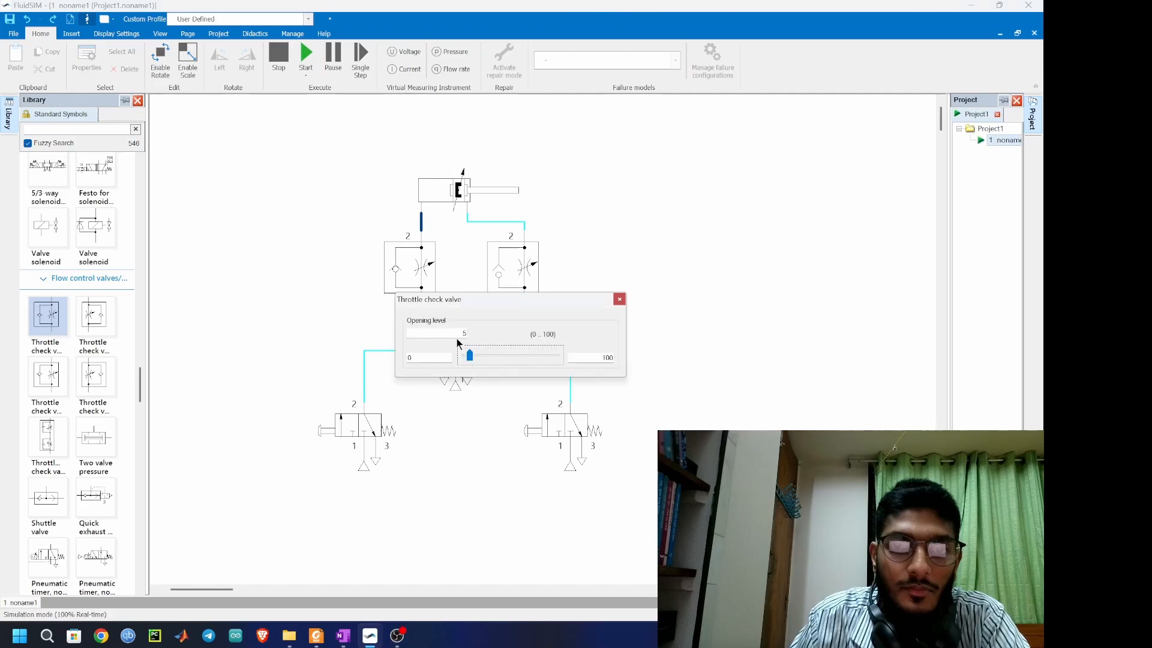
left_click(619, 298)
- Actuate the right and left 3/n way valves alternately to test the cylinder's speed, and open the left throttle check valve's opening level setting
left_click(569, 427)
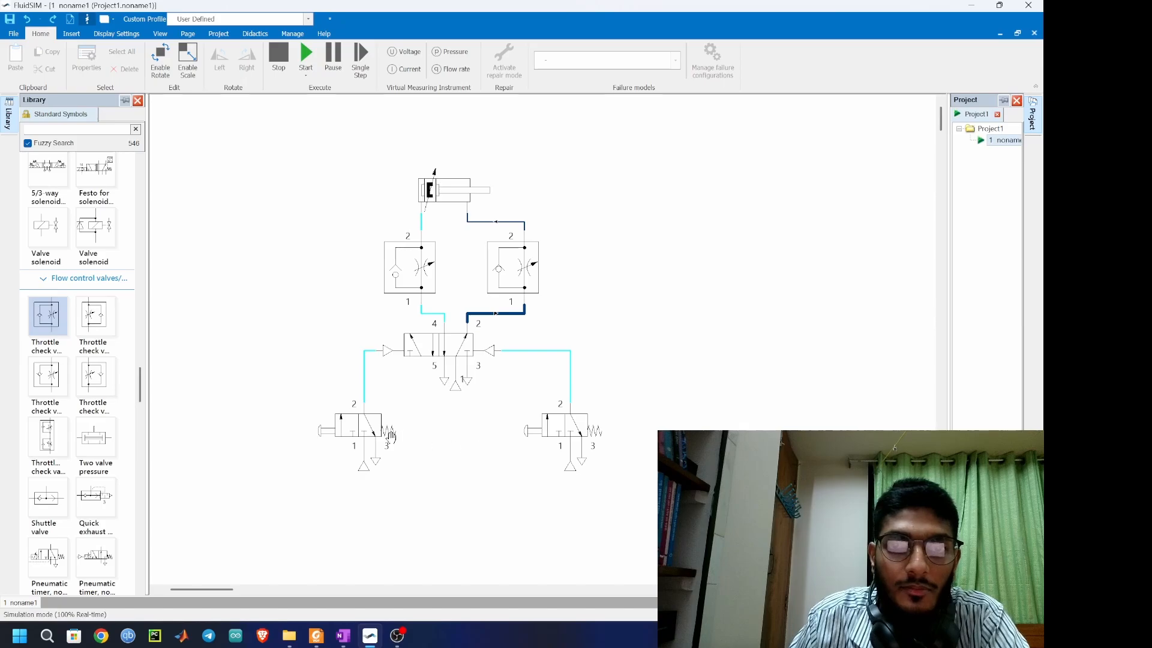
left_click(363, 425)
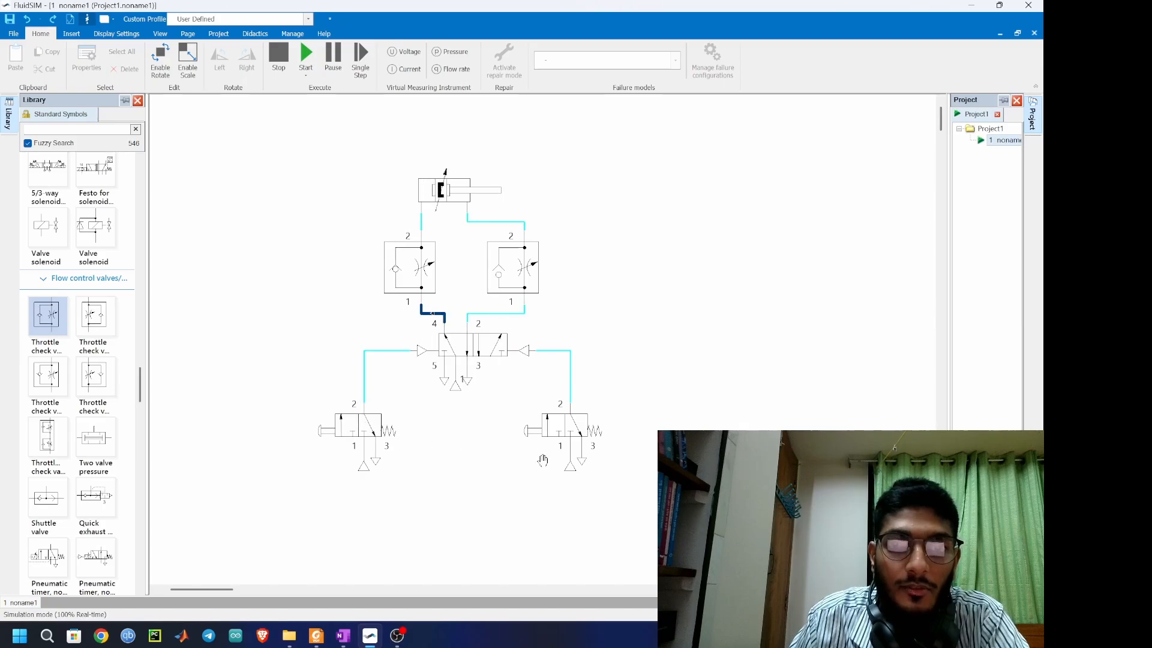
left_click(561, 435)
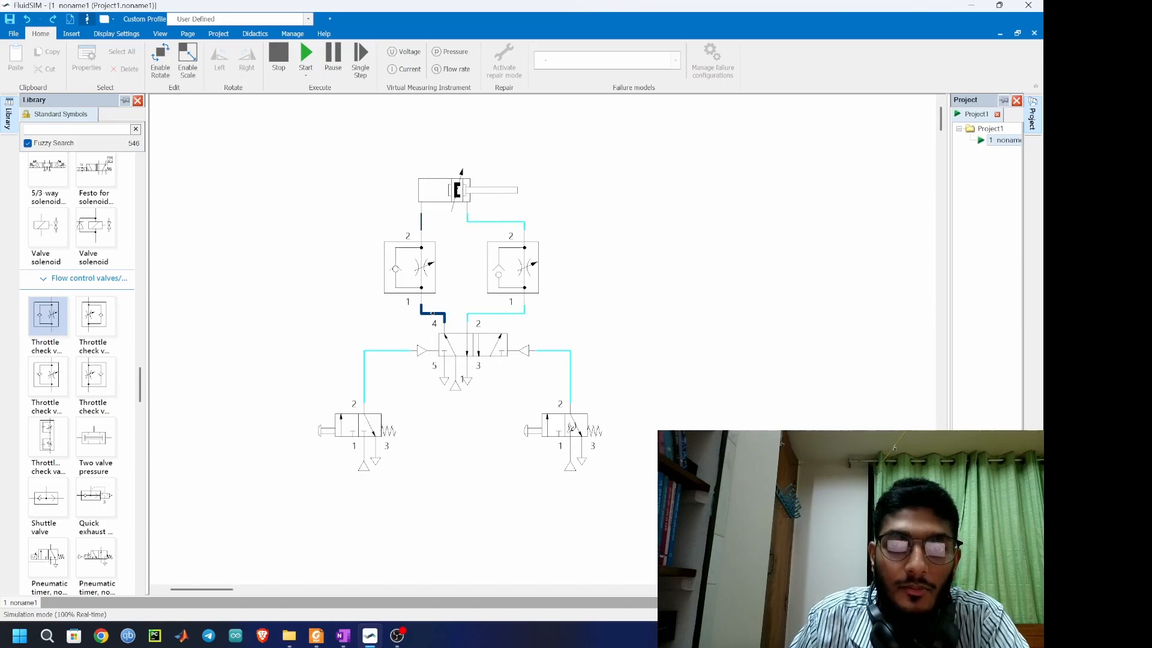
left_click(408, 286)
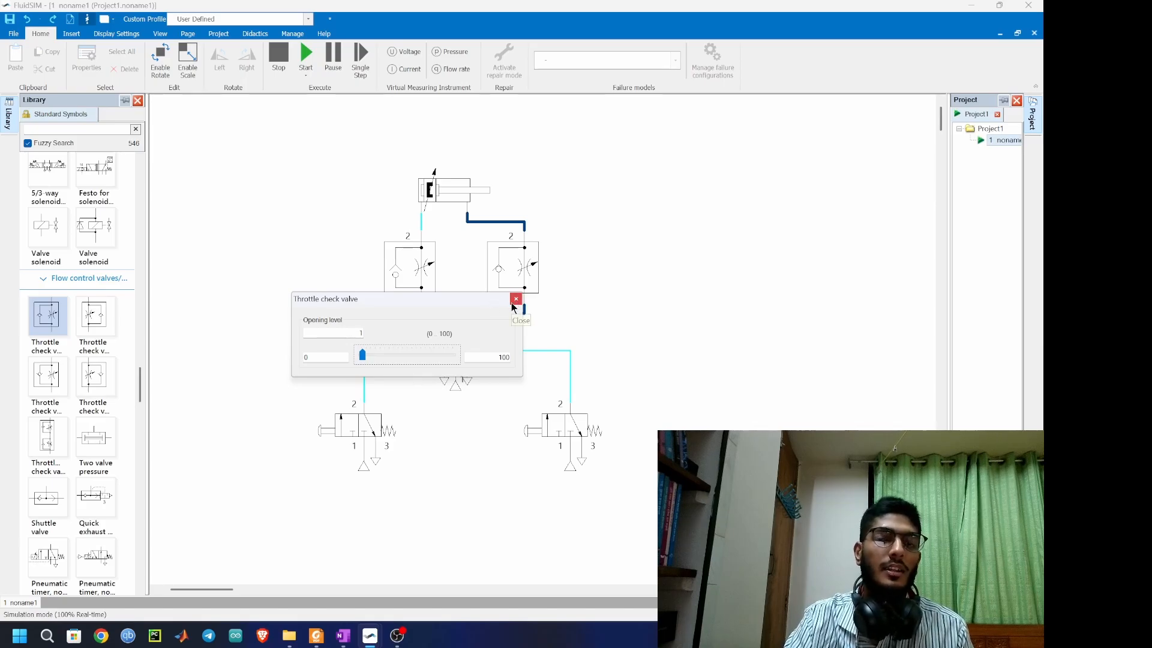
- Close the opening level setting and actuate the left and right 3/n way valves alternately to test the cylinder's speed at opening level 1
left_click(516, 300)
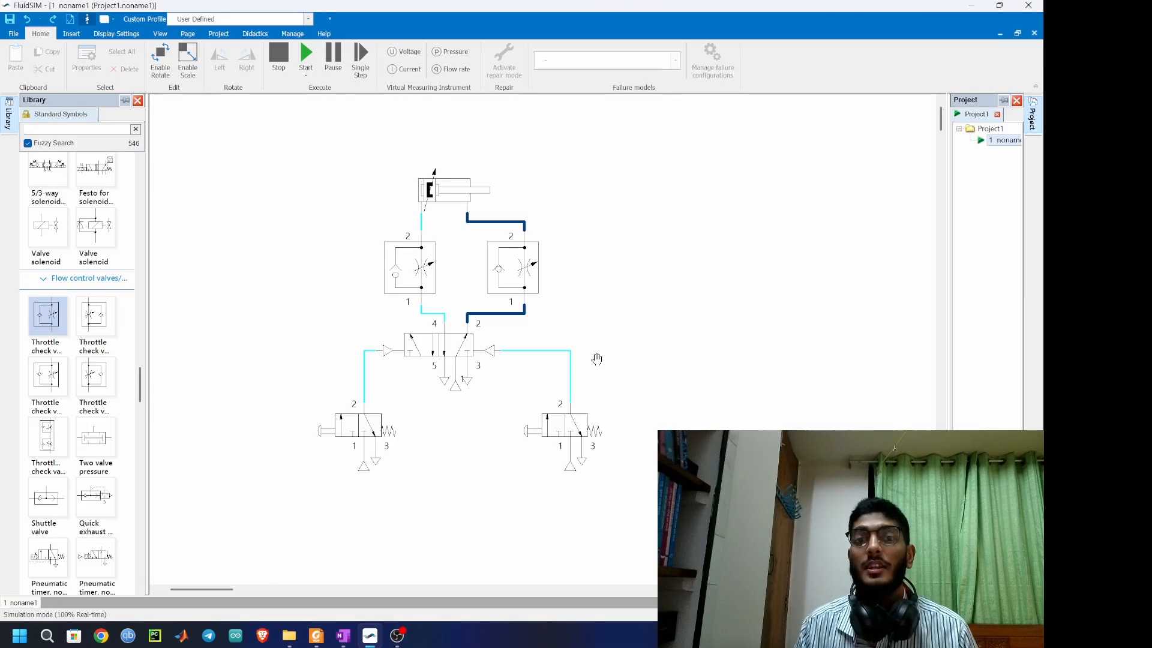
left_click(374, 429)
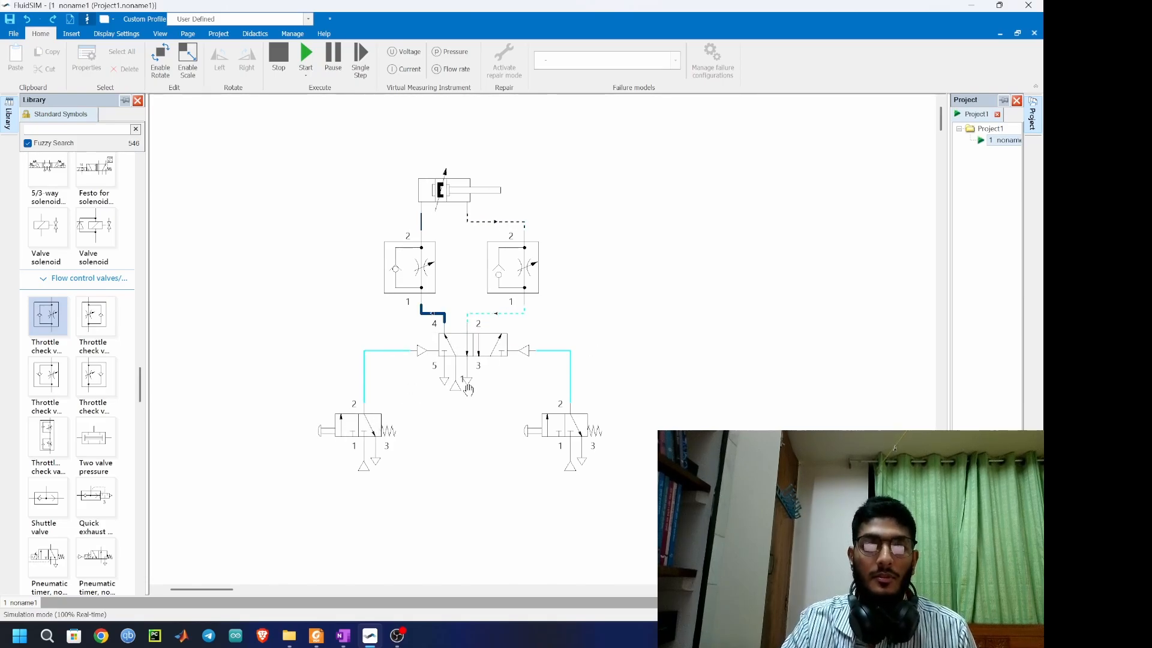
left_click(573, 410)
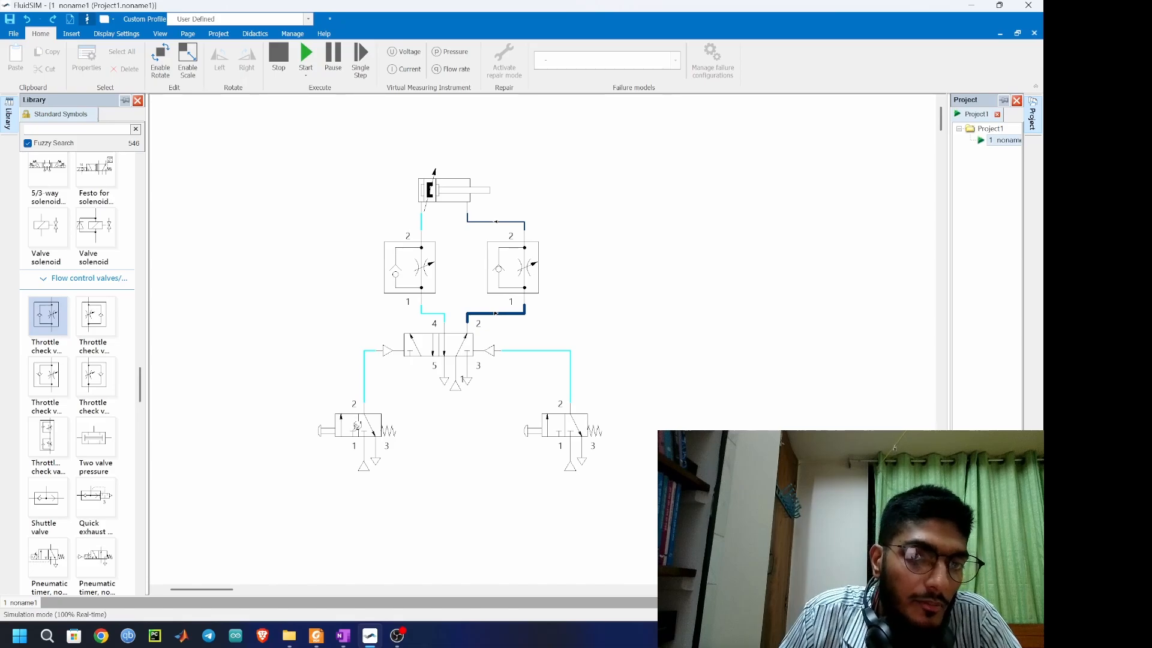
left_click(347, 426)
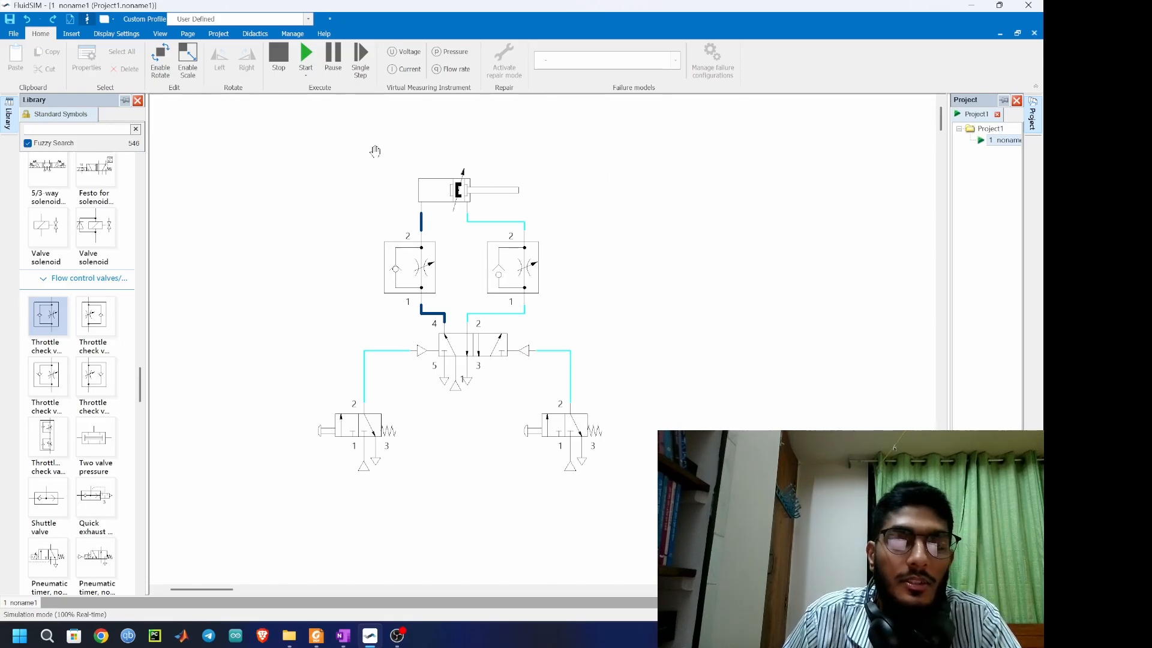
- Stop the simulation and delete both throttle check valves from the circuit
left_click(269, 53)
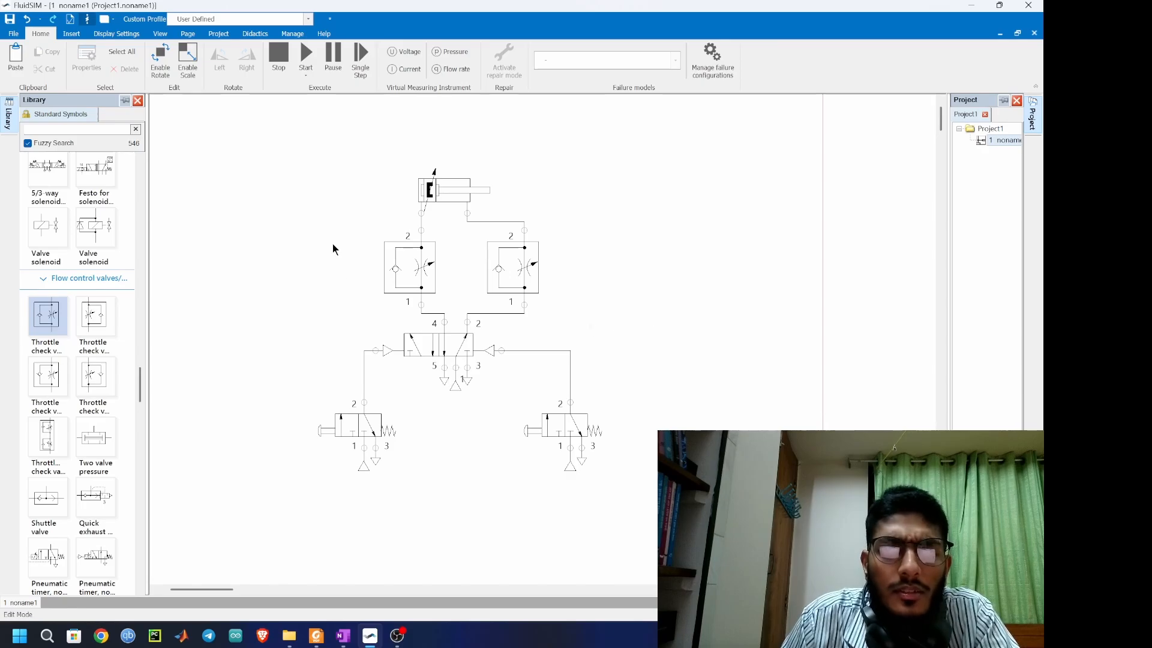
left_click(404, 268)
key("Delete")
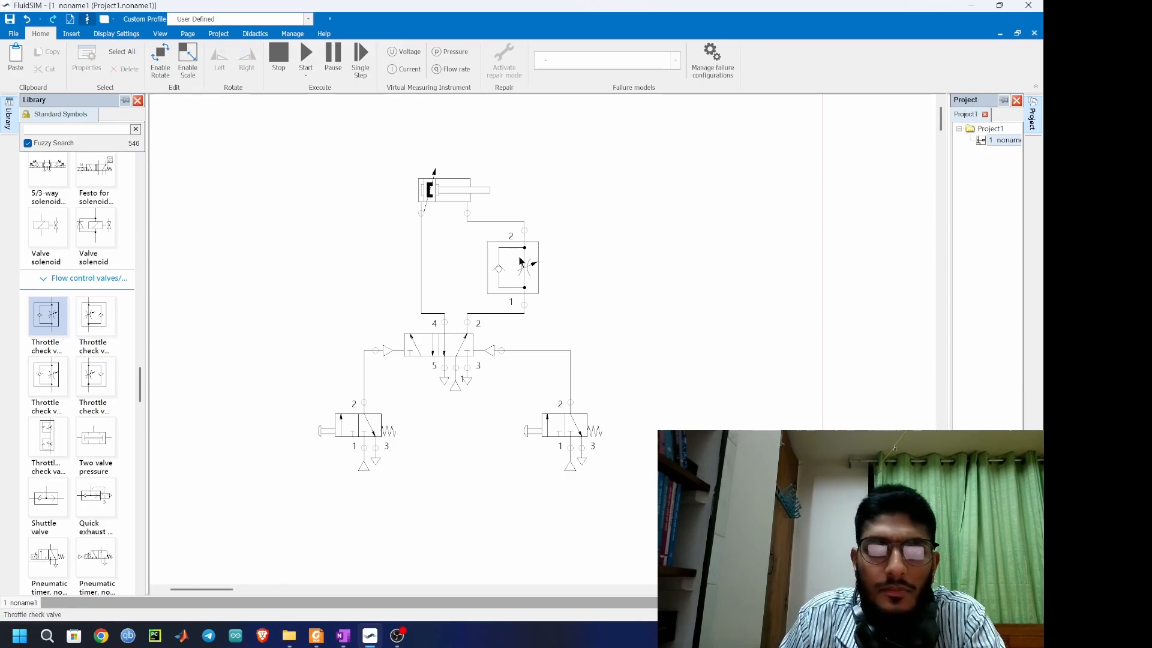
left_click(521, 264)
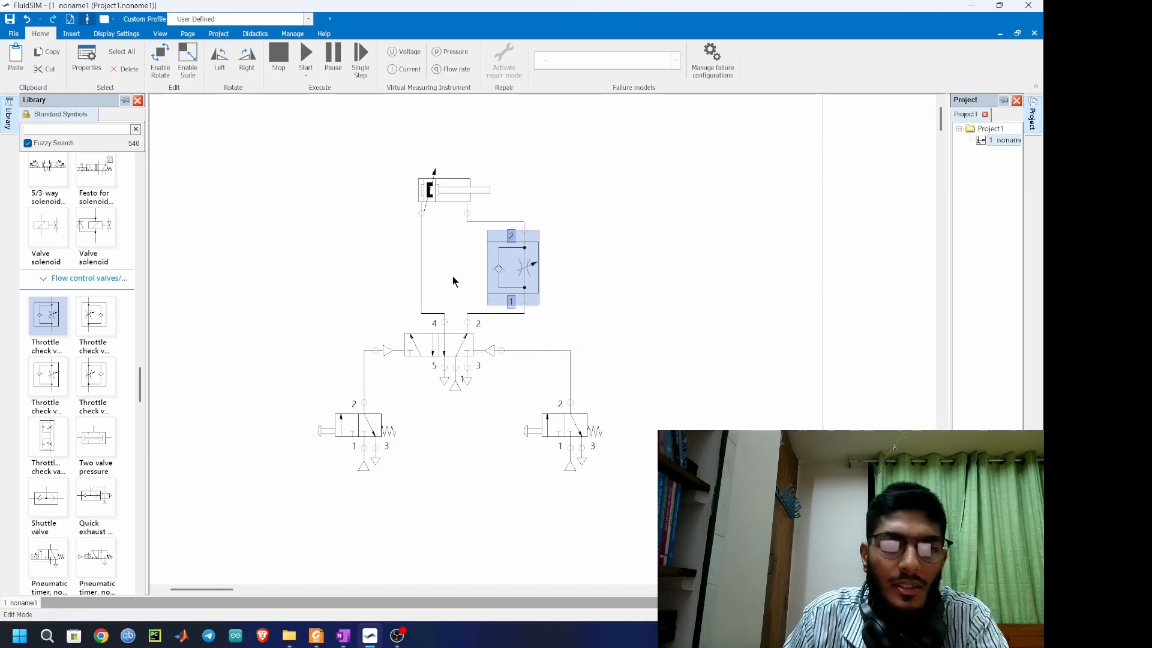
key("Delete")
- Delete the two lines connecting the double-acting cylinder to ports 4 and 2 of the 5/n way valve
left_click(420, 265)
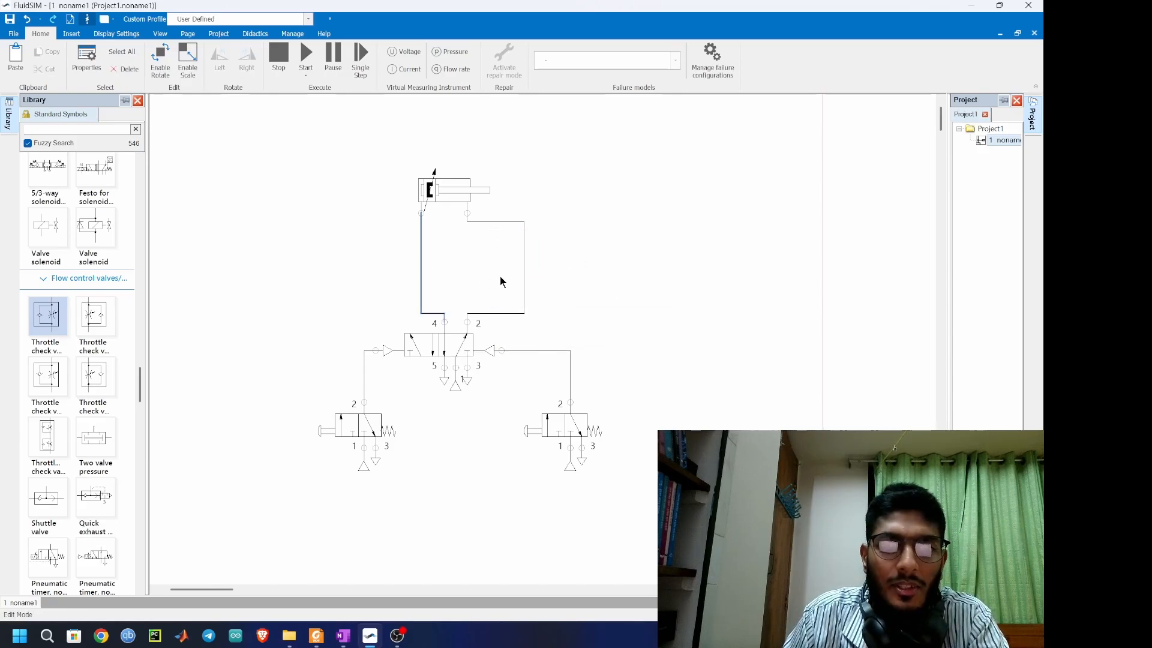
key("Delete")
left_click(524, 268)
key("Delete")
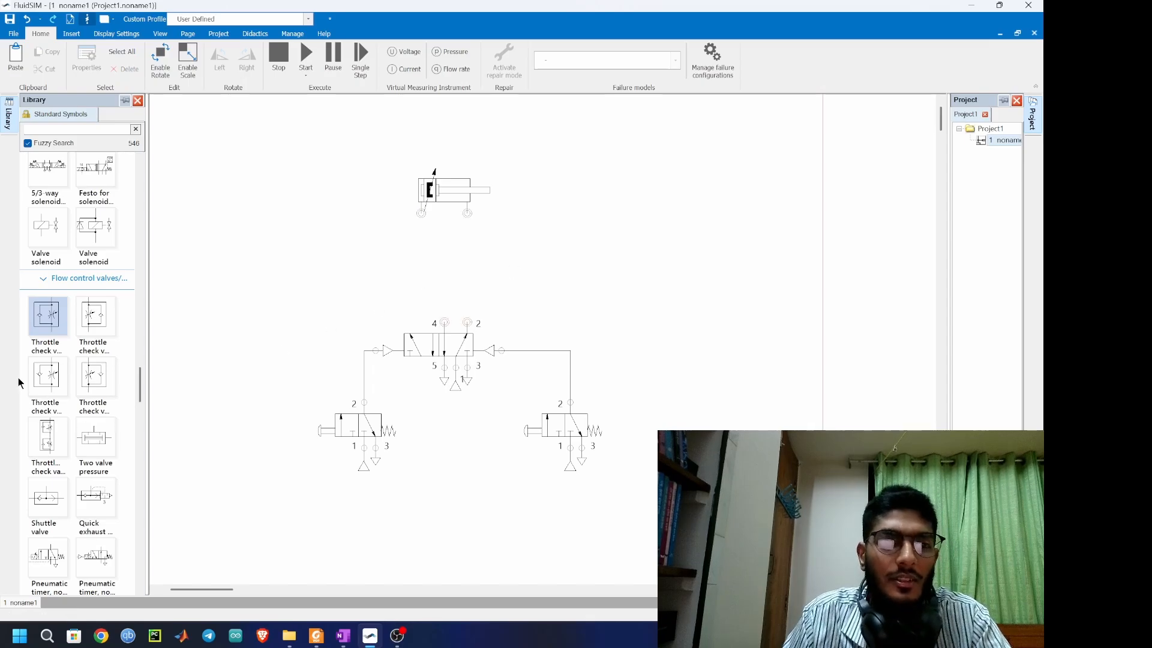
- Place a throttle check valve with the reversed check direction below the cylinder's left side, and position a copy of it on the right side
left_click_drag(45, 380, 391, 265)
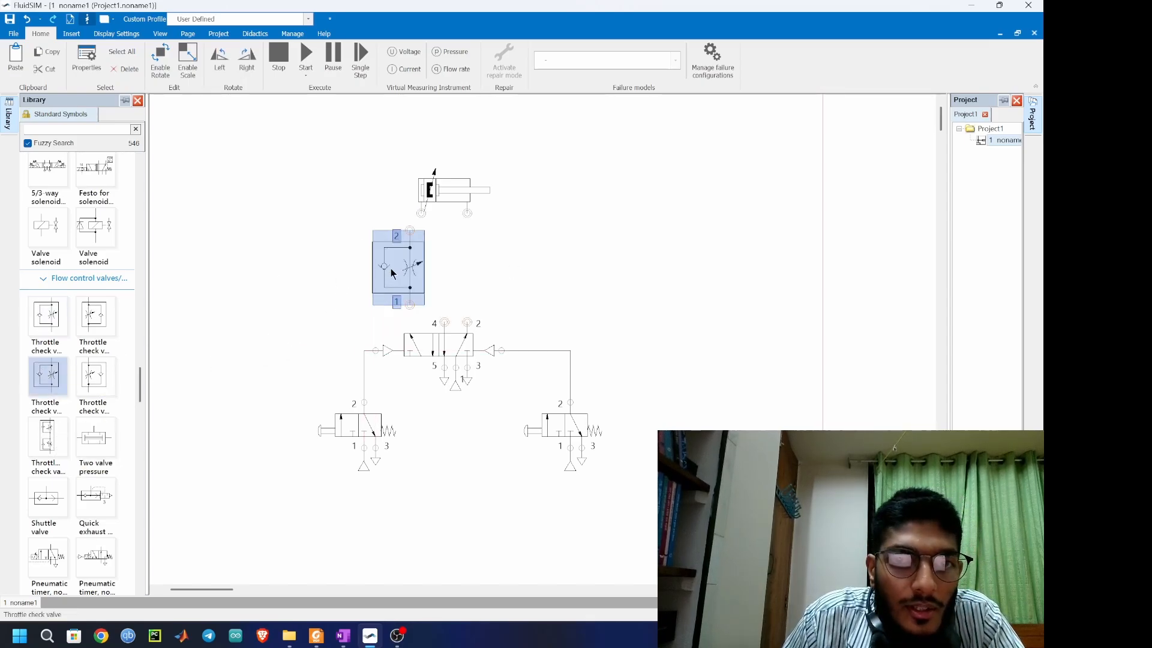
left_click(324, 279)
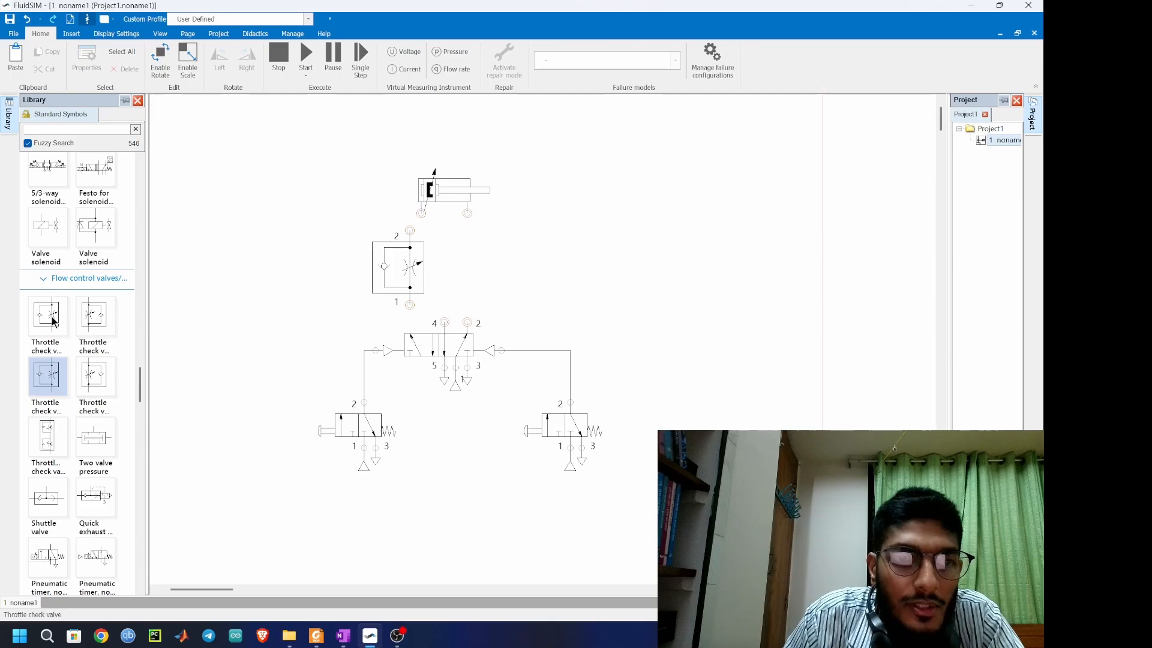
mouse_move(383, 264)
left_mouse_down()
mouse_move(418, 271)
mouse_move(371, 265)
left_mouse_up()
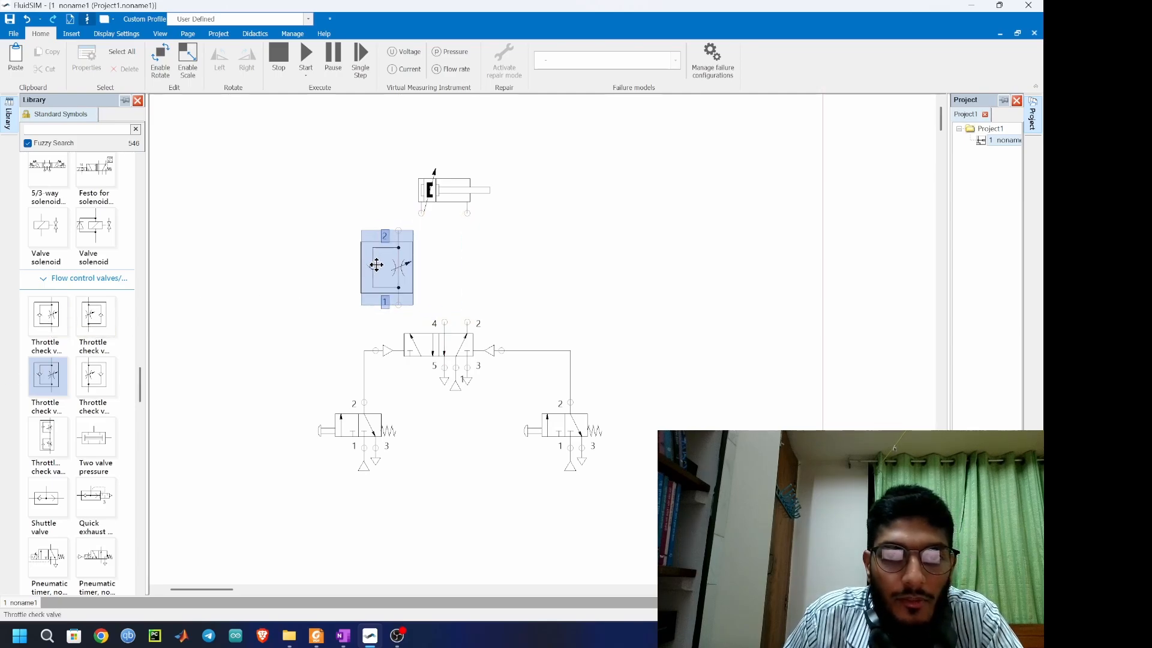
left_click(303, 301)
left_click(391, 278)
key("ctrl+c")
key("ctrl+v")
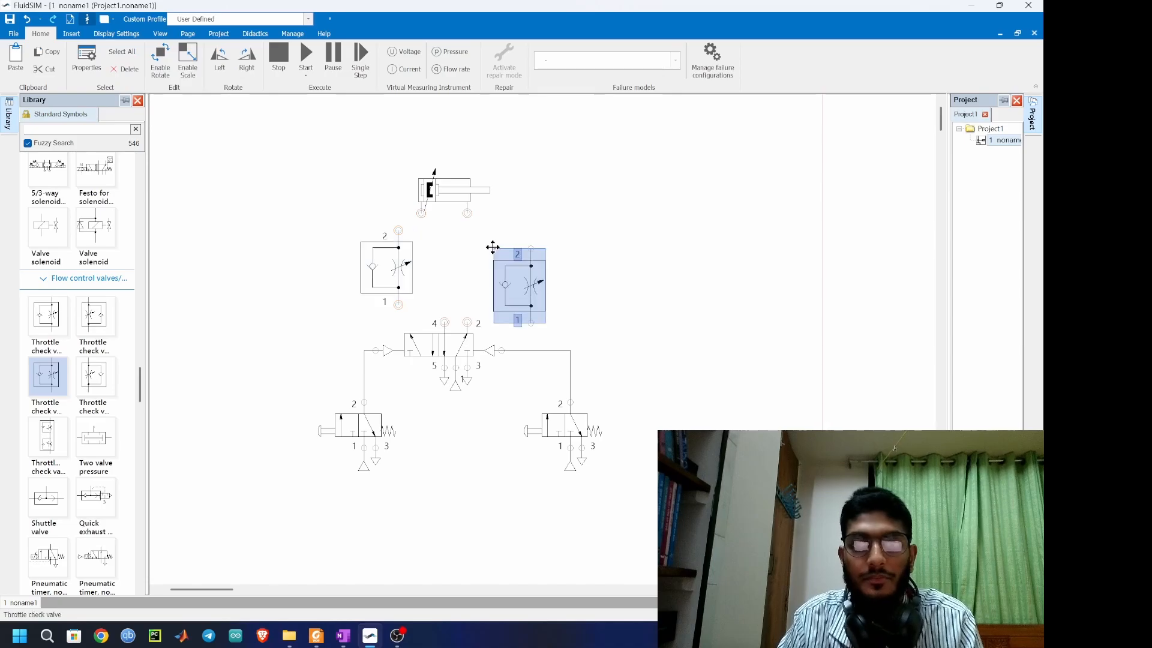
left_click(494, 230)
- Connect the left throttle check valve between the cylinder's left port and port 4, and the right one between the right port and port 2
left_click_drag(422, 213, 398, 229)
mouse_move(399, 304)
left_mouse_down()
mouse_move(439, 318)
mouse_move(470, 211)
mouse_move(473, 244)
mouse_move(439, 292)
mouse_move(453, 304)
mouse_move(444, 323)
left_mouse_up()
left_click_drag(467, 213, 535, 230)
left_click_drag(468, 323, 535, 304)
- Start the simulation and set the opening level of both the left and right throttle check valves to 5
left_click(306, 55)
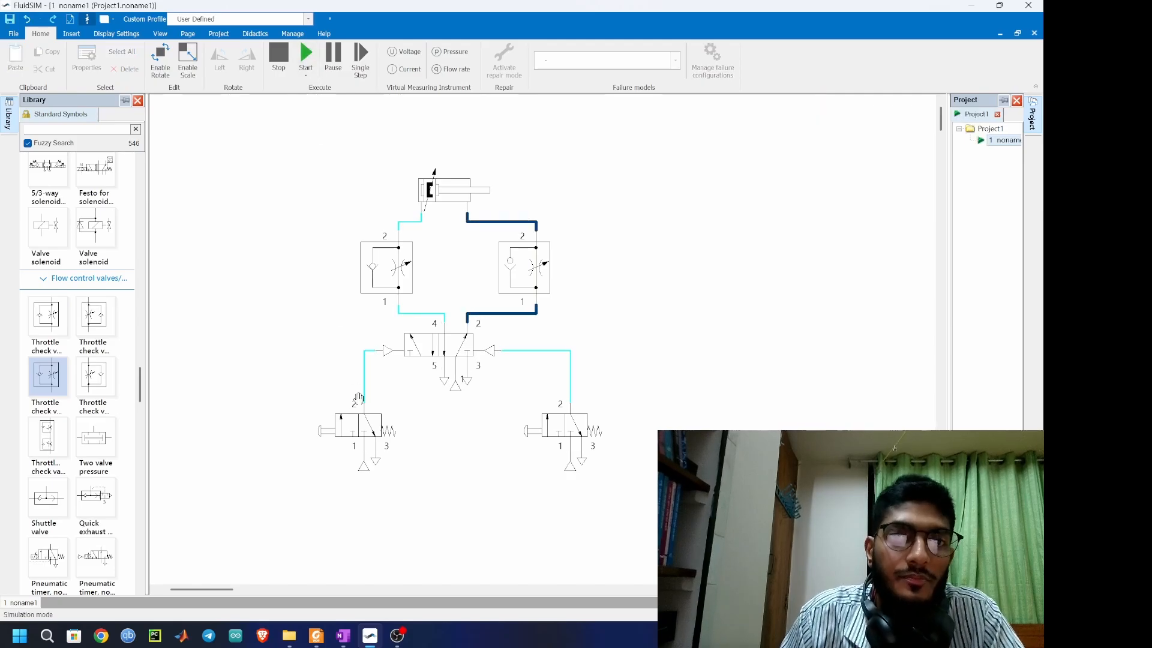
left_click(398, 270)
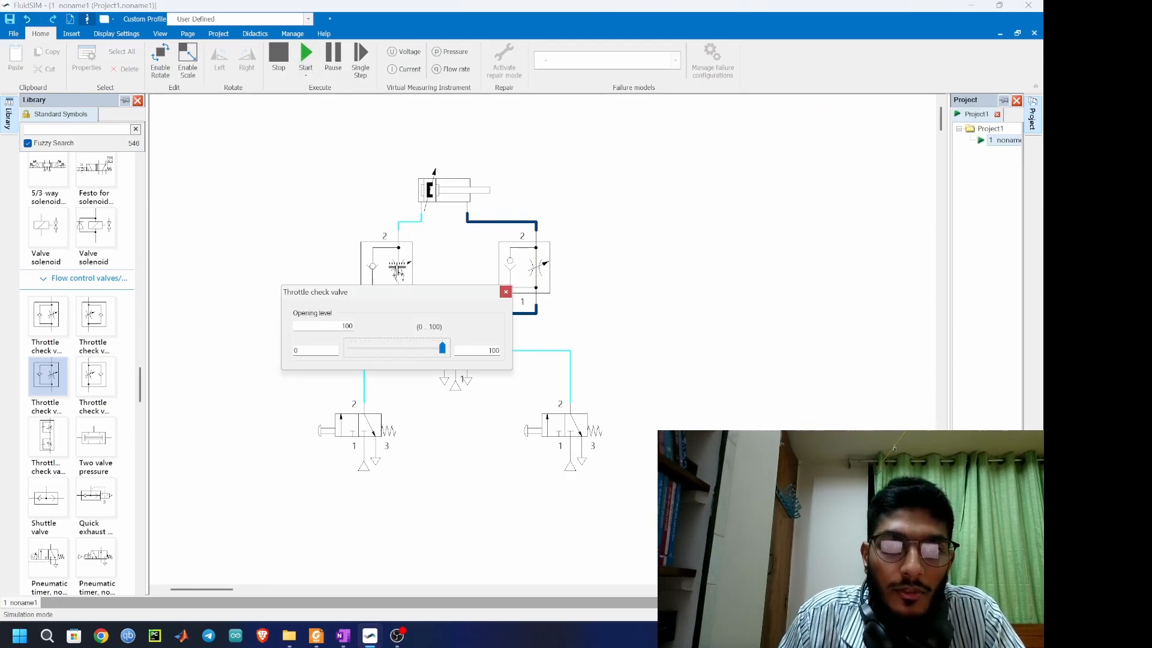
left_click_drag(333, 325, 376, 325)
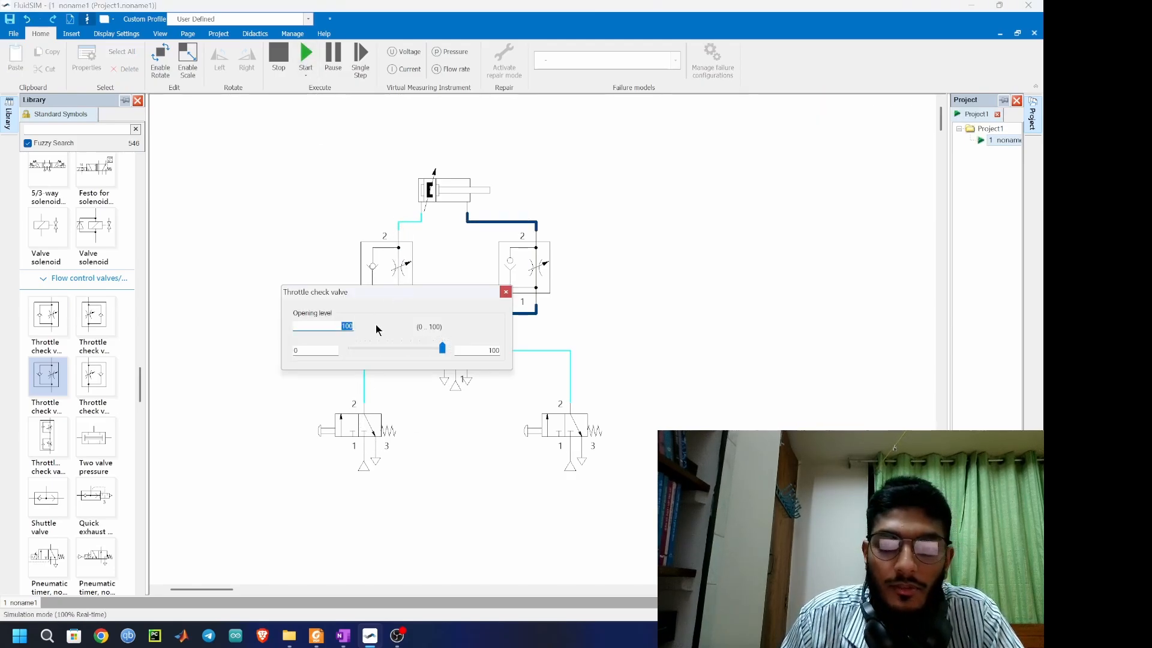
type("5")
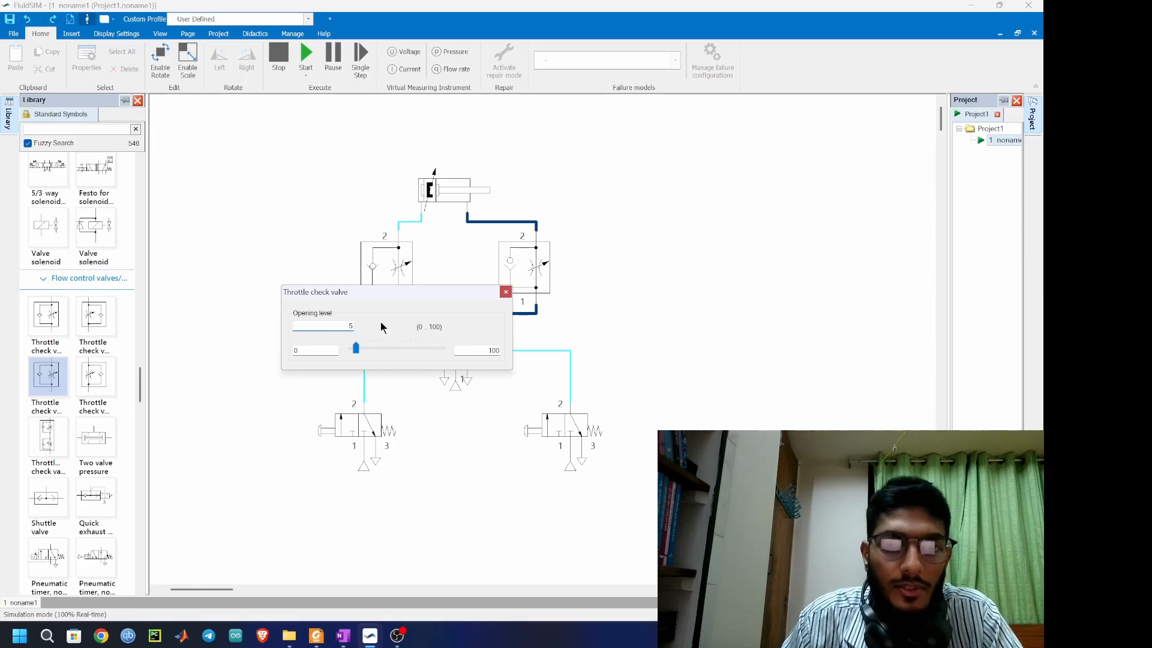
left_click(505, 291)
left_click(525, 273)
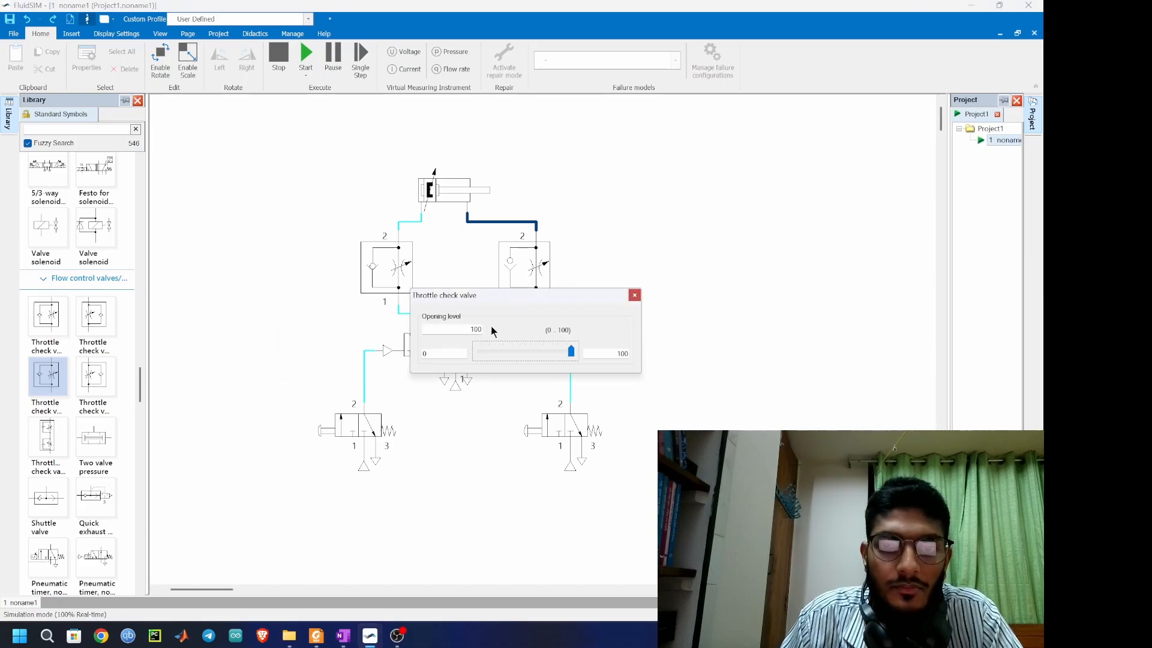
left_click_drag(474, 327, 534, 329)
type("5")
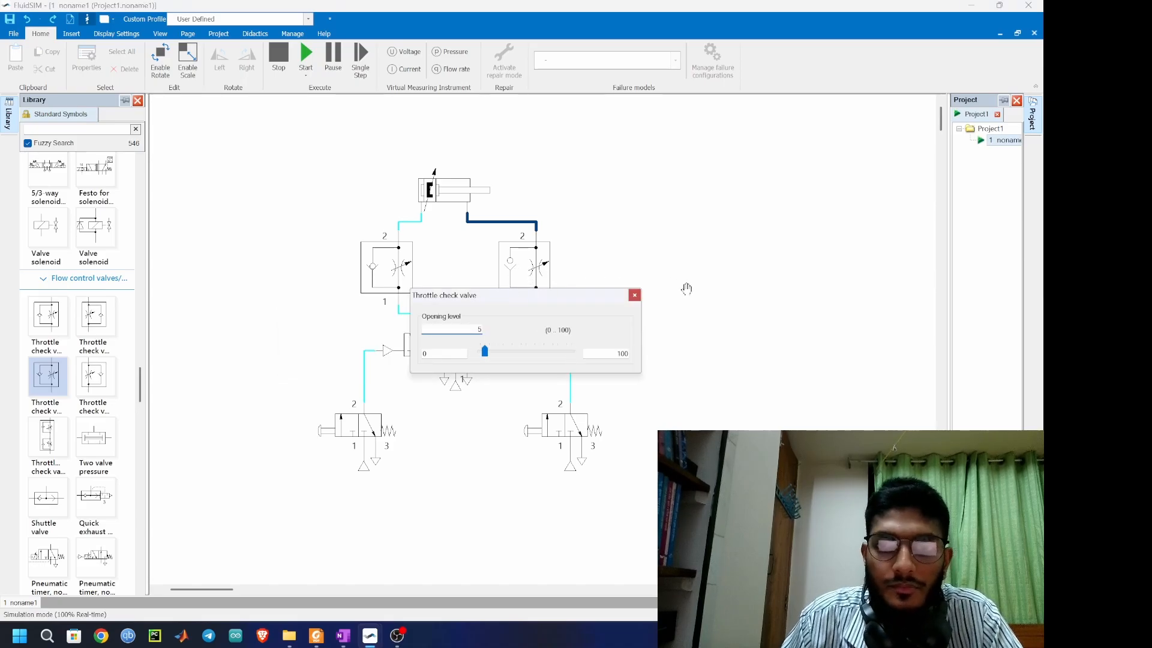
left_click(634, 296)
- Actuate the left and right 3/n way valves alternately to test the cylinder's speed with the reversed throttle check valves, and switch to the OneNote exercise page
left_click(367, 424)
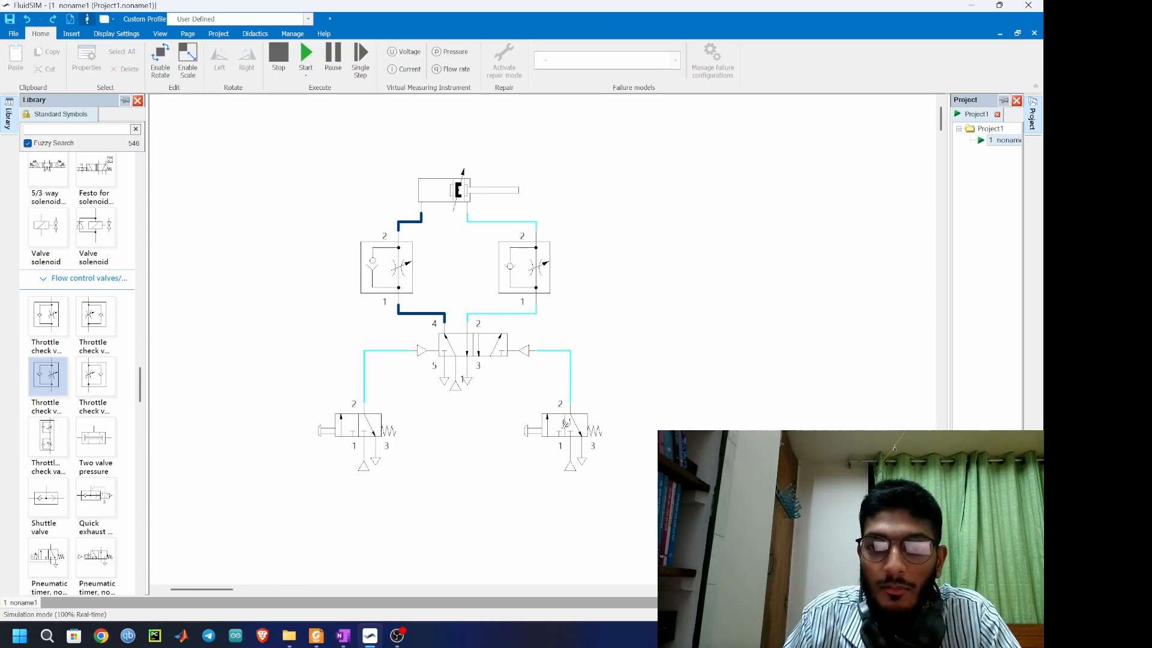
left_click(565, 423)
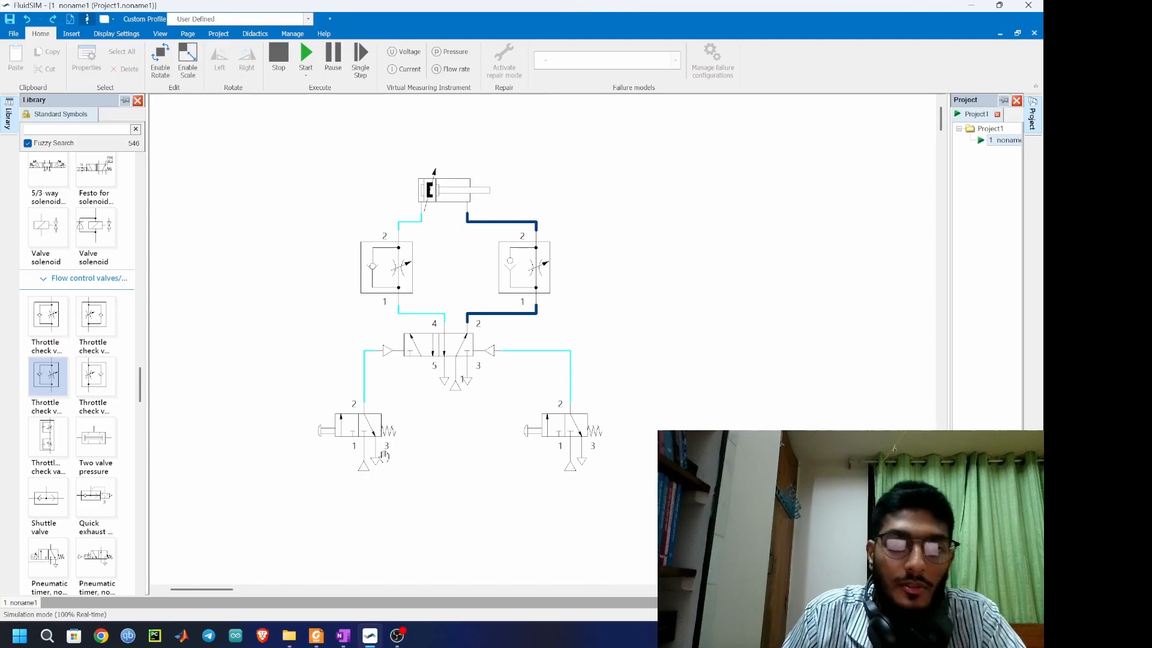
left_click(371, 421)
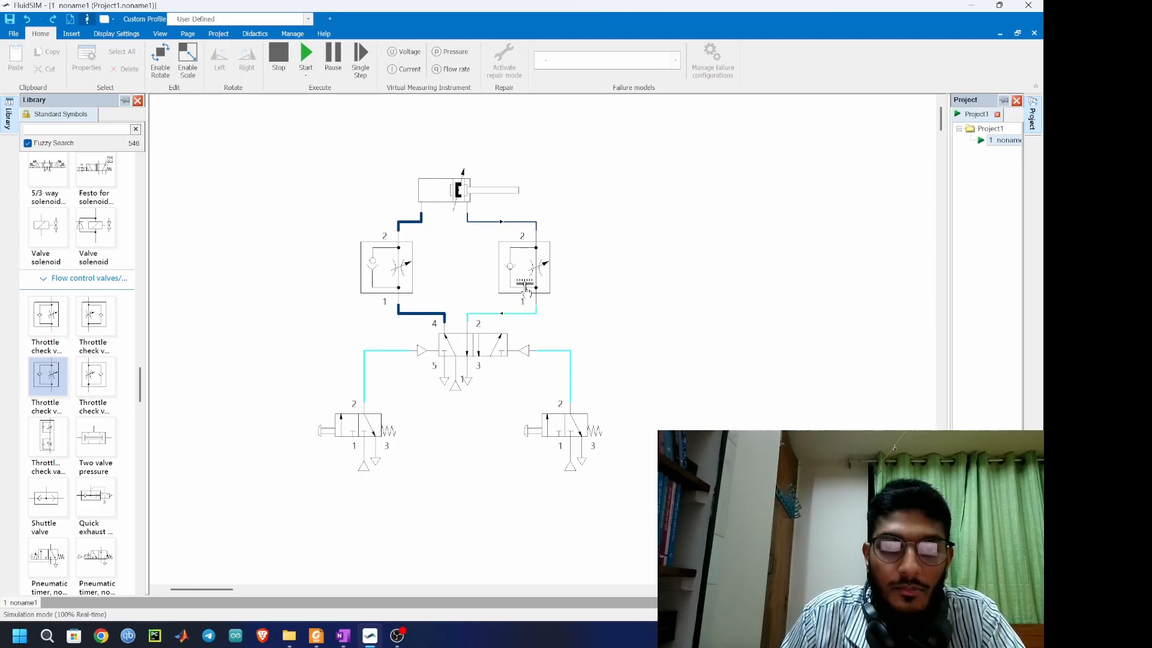
left_click(573, 446)
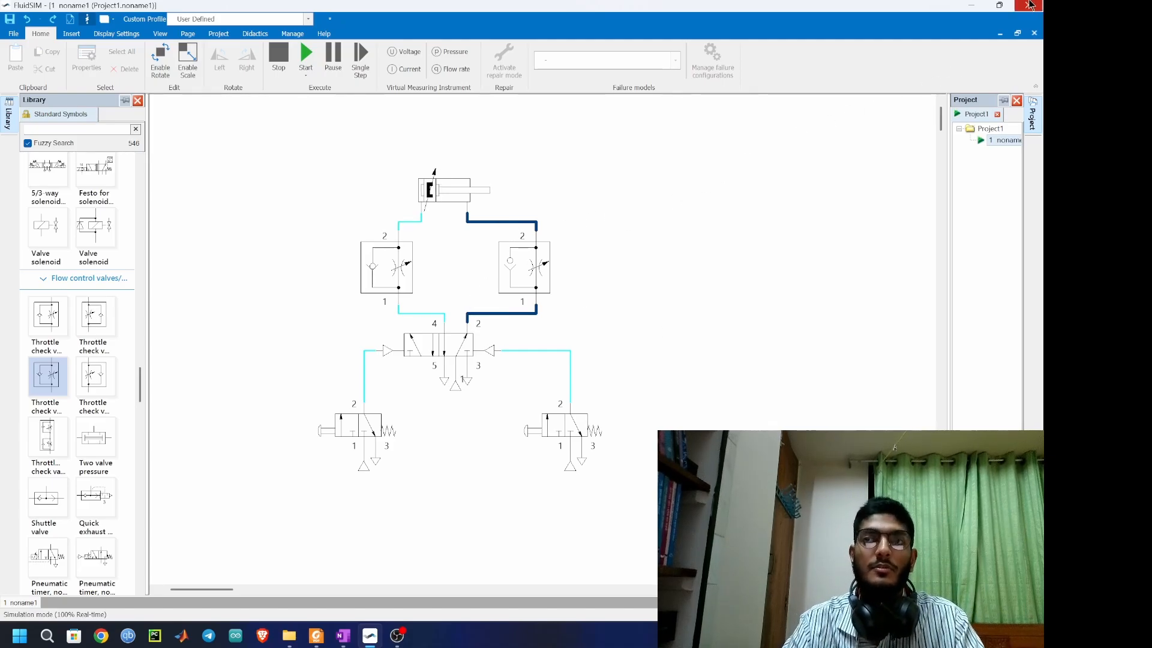
key("alt+Tab")
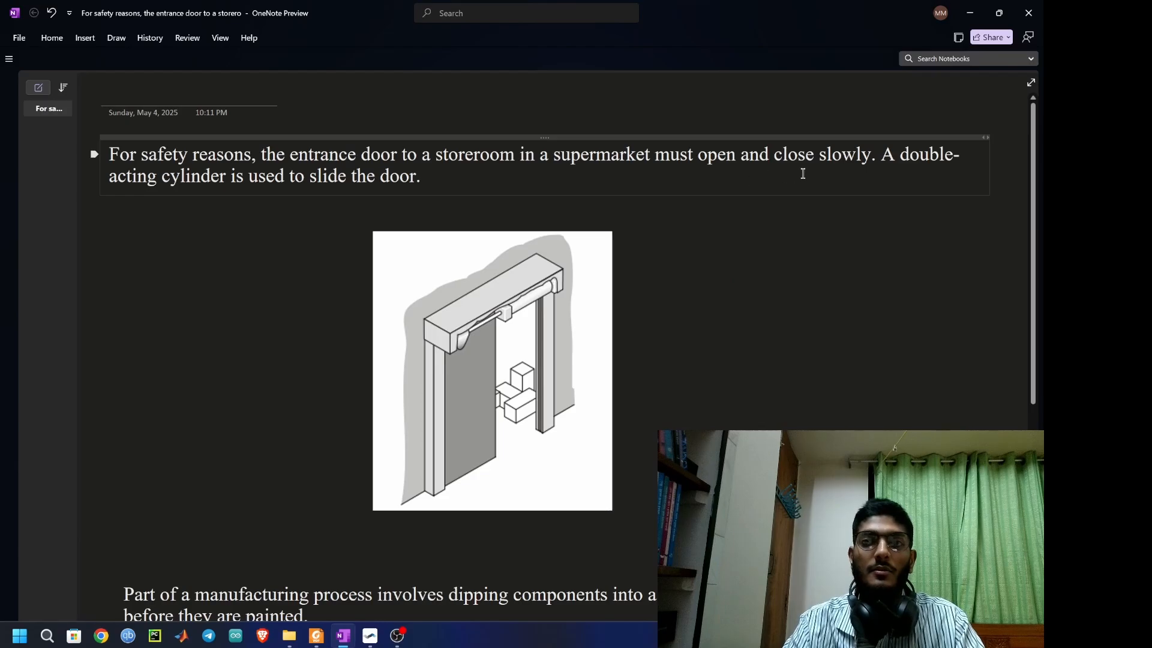